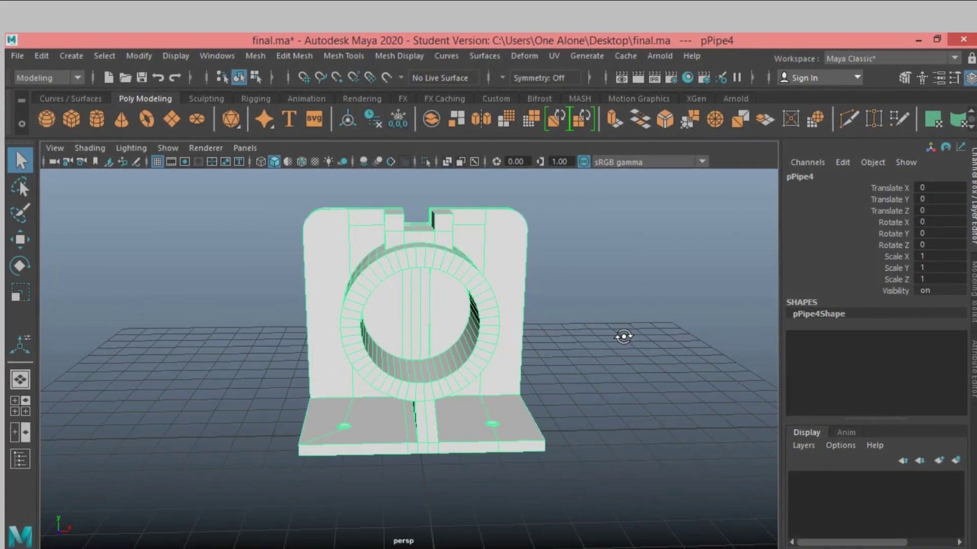
Clear the selection on the finished pPipe4 model before starting a new scene.
left_click(646, 380)
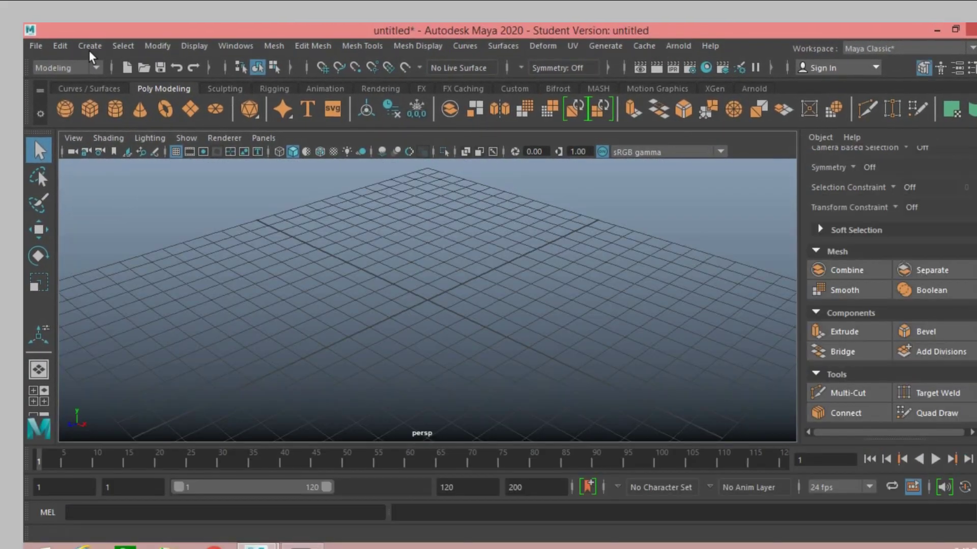
Create pPipe1 from the Pipe options with radius 2, height 4 and 50 axis divisions.
left_click(89, 46)
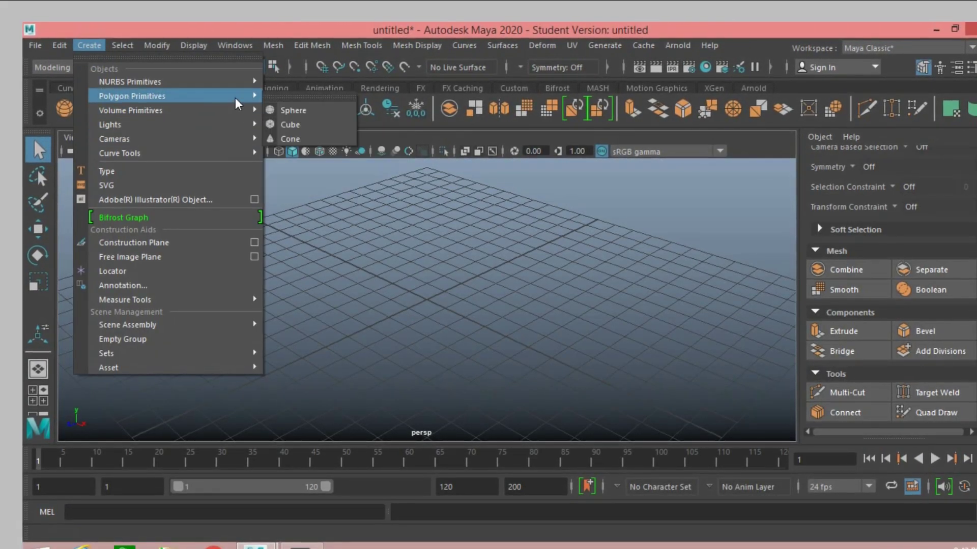
mouse_move(131, 95)
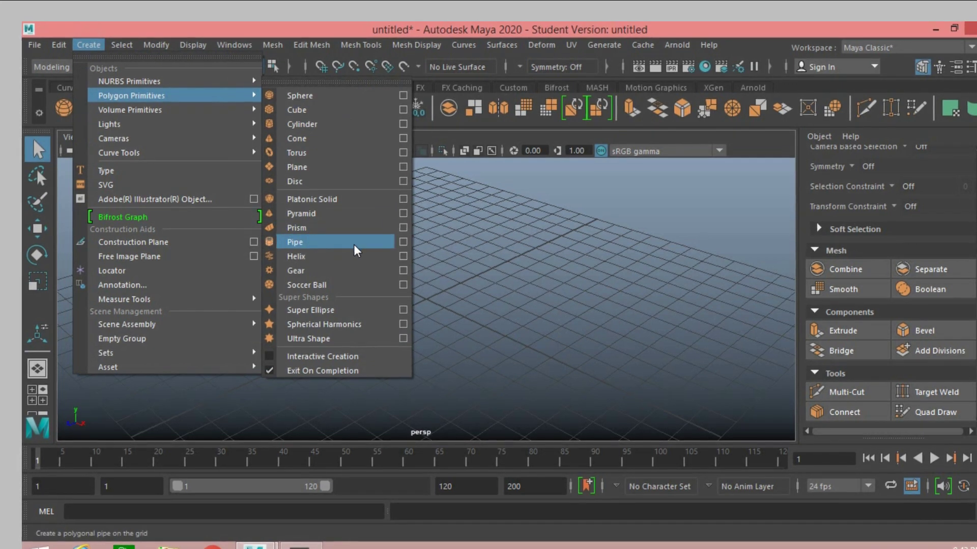
left_click(404, 242)
left_click(523, 241)
left_click_drag(523, 241, 478, 248)
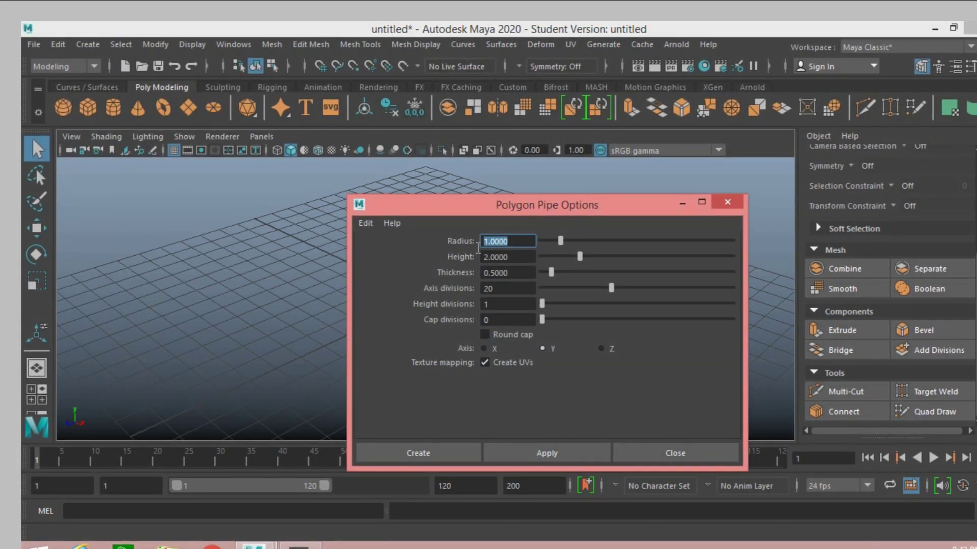
type("2")
key("Tab")
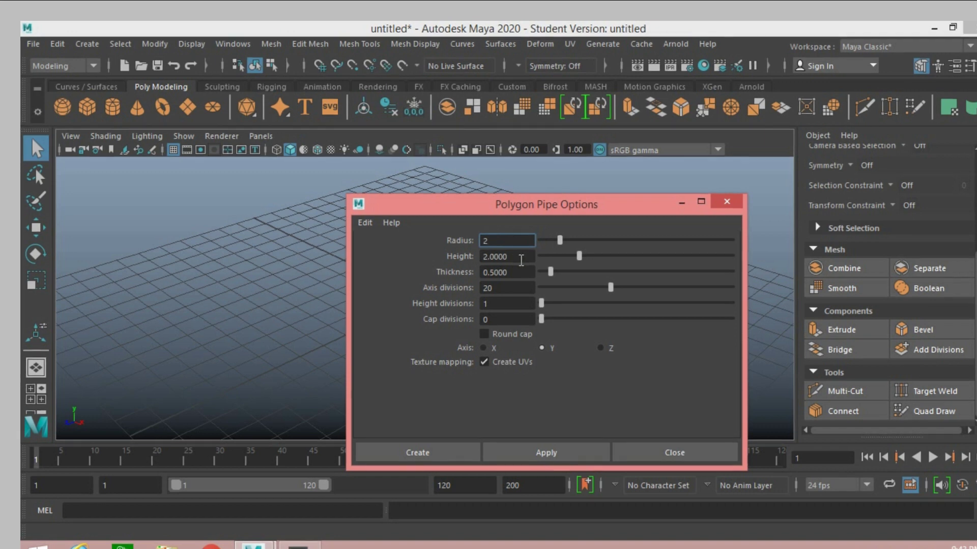
type("4")
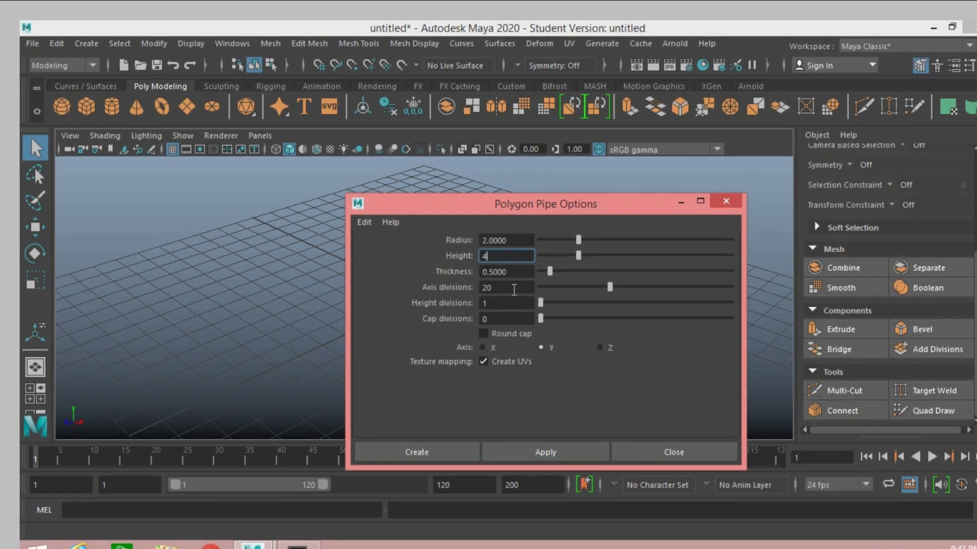
left_click_drag(525, 284, 479, 289)
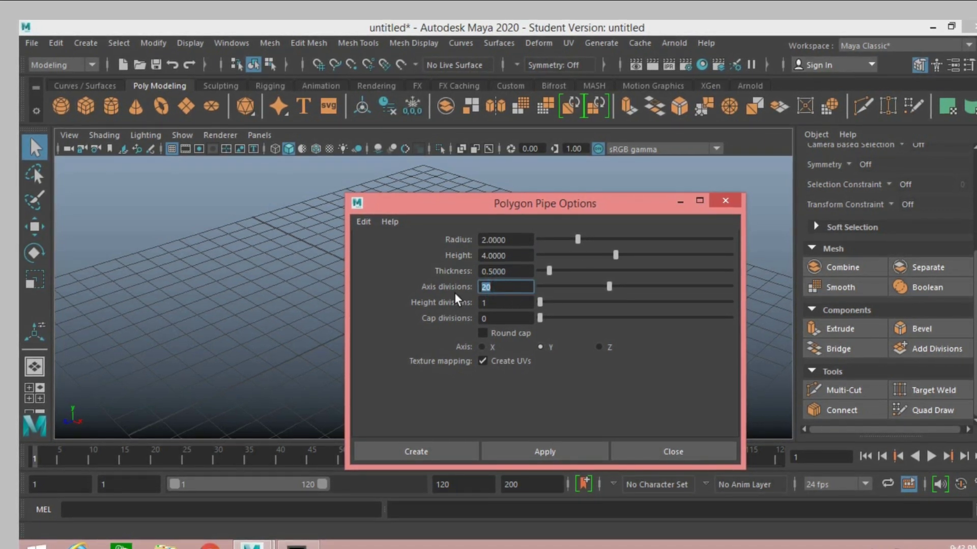
type("50")
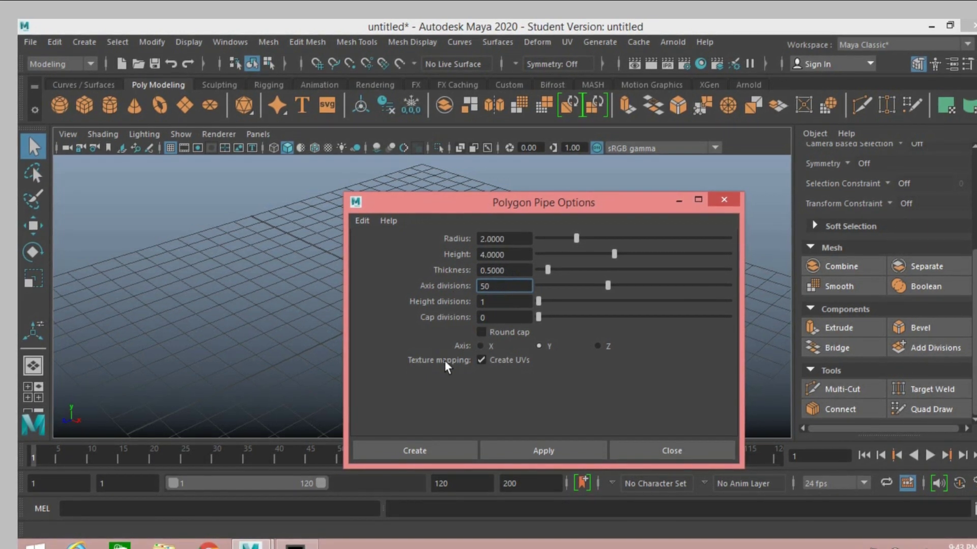
left_click(428, 450)
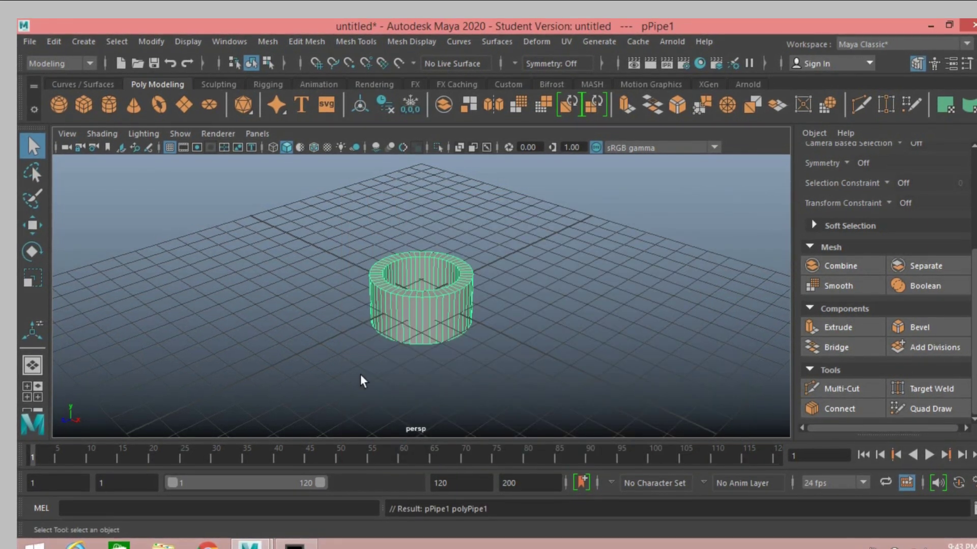
Set pPipe1's Rotate X to 90 in the Channel Box and orbit to check the ring.
left_click(972, 179)
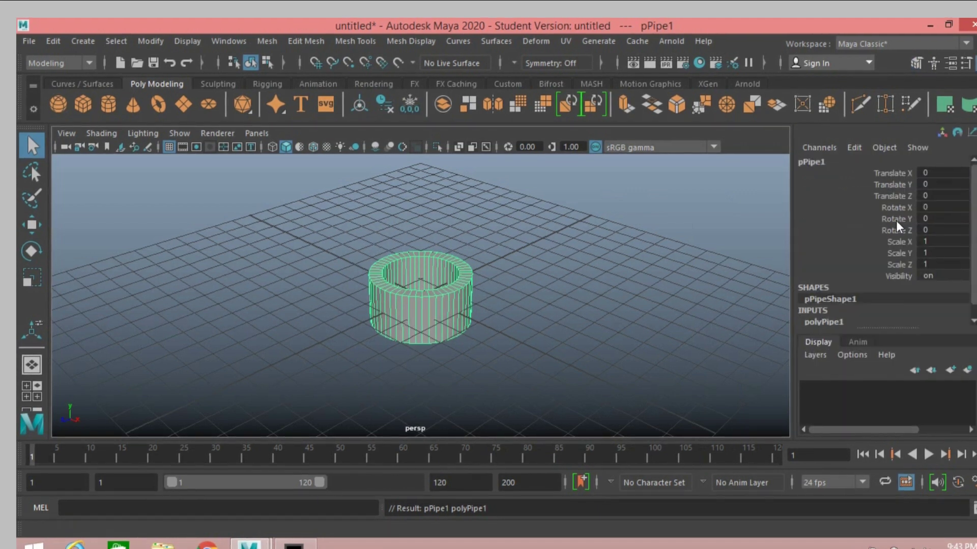
left_click(929, 217)
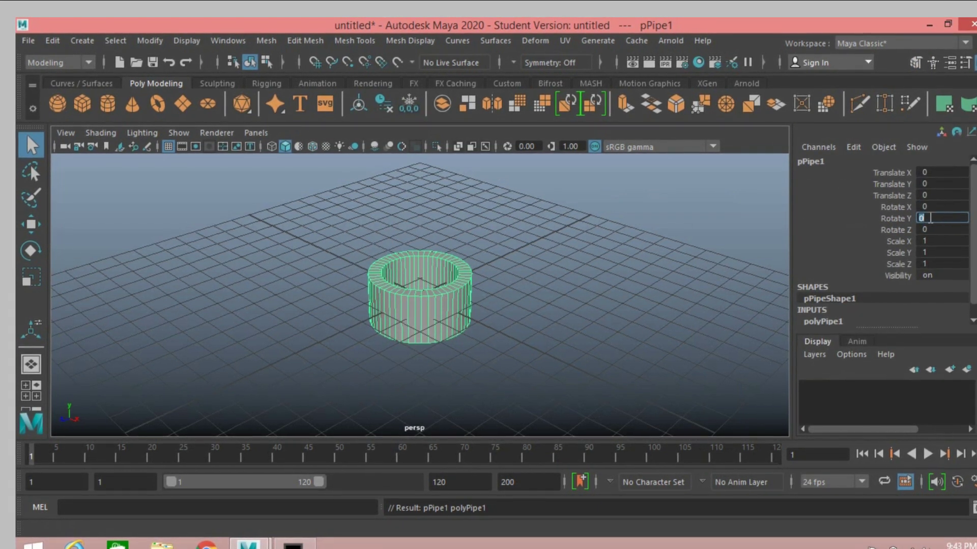
left_click(930, 206)
type("9")
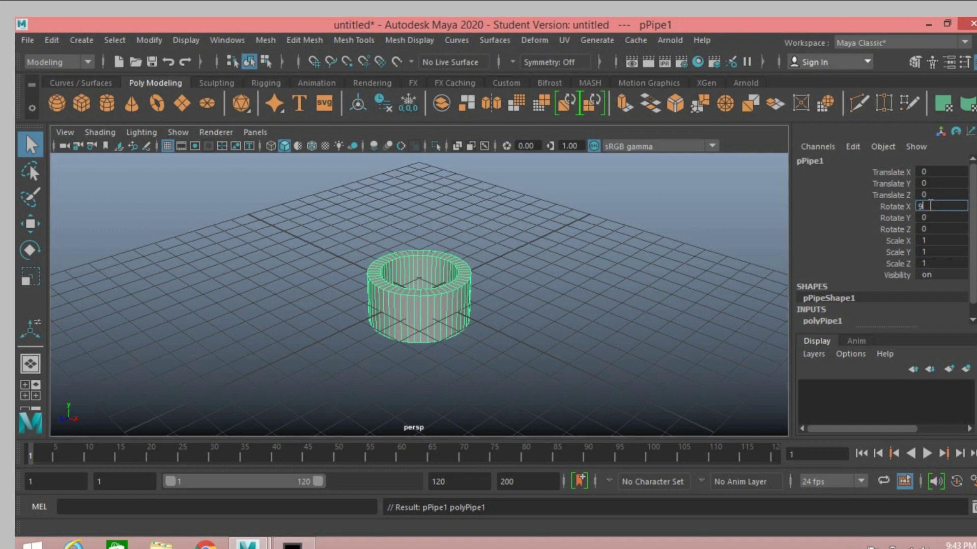
type("0")
key("Return")
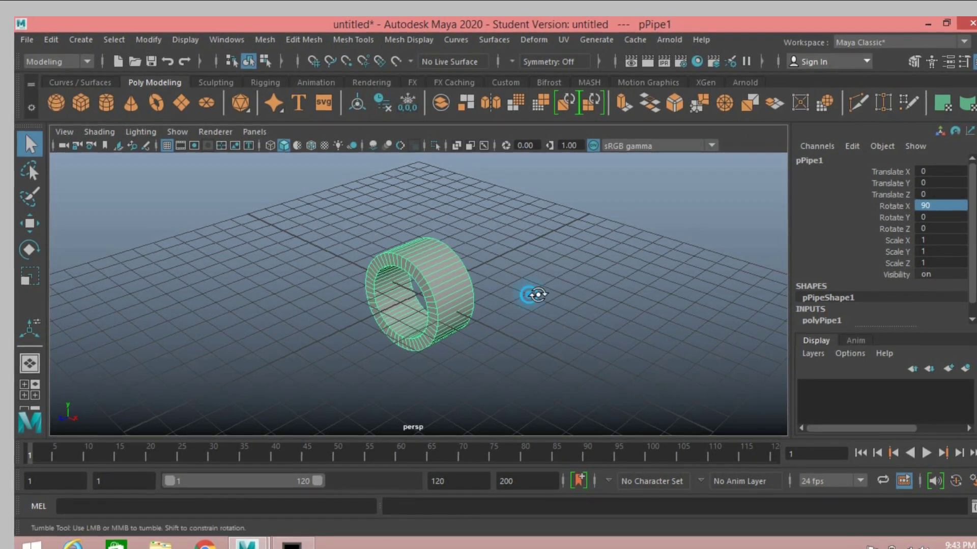
mouse_move(534, 295)
left_mouse_down("alt")
mouse_move(632, 295)
mouse_move(621, 298)
left_mouse_up("alt")
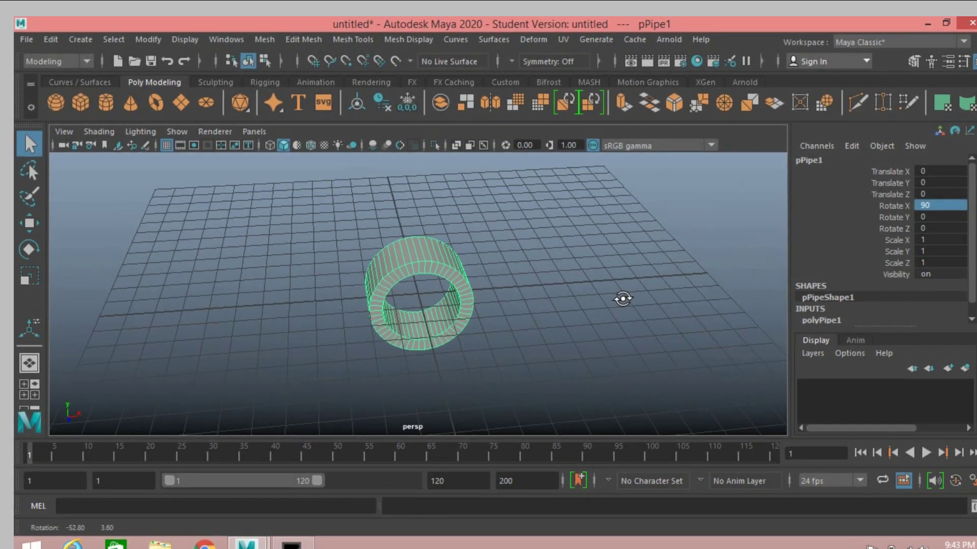
Add a polygon cube and raise it in Y onto the top of the ring.
left_click(75, 104)
key("w")
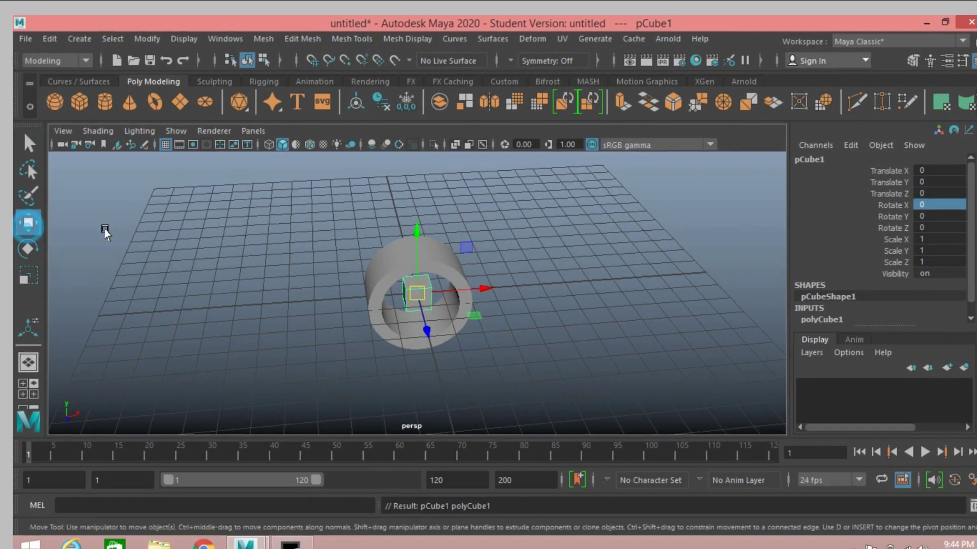
left_click_drag(417, 230, 424, 170)
In top view with wireframe on shaded, nudge the cube along Z to about -0.506.
key("space")
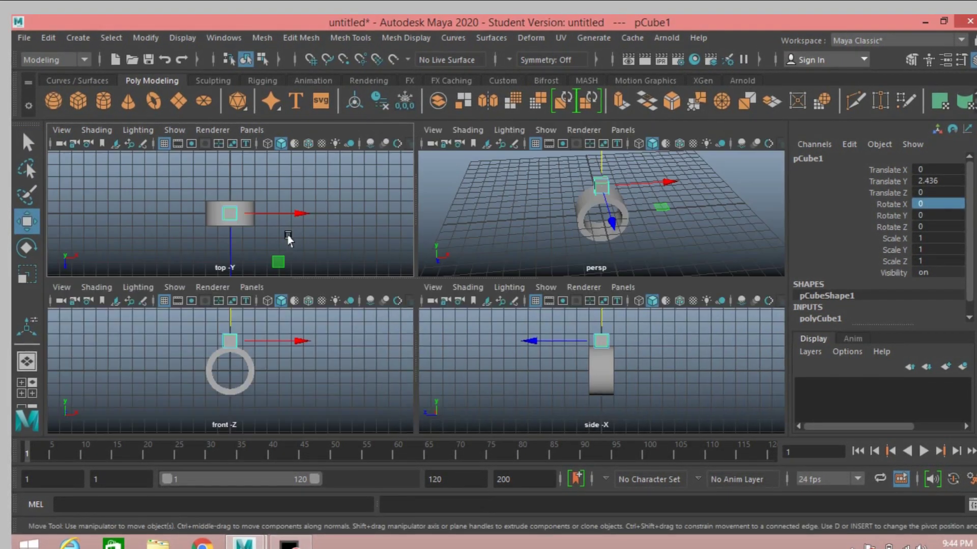
key("space")
scroll(270, 246, "up", 3)
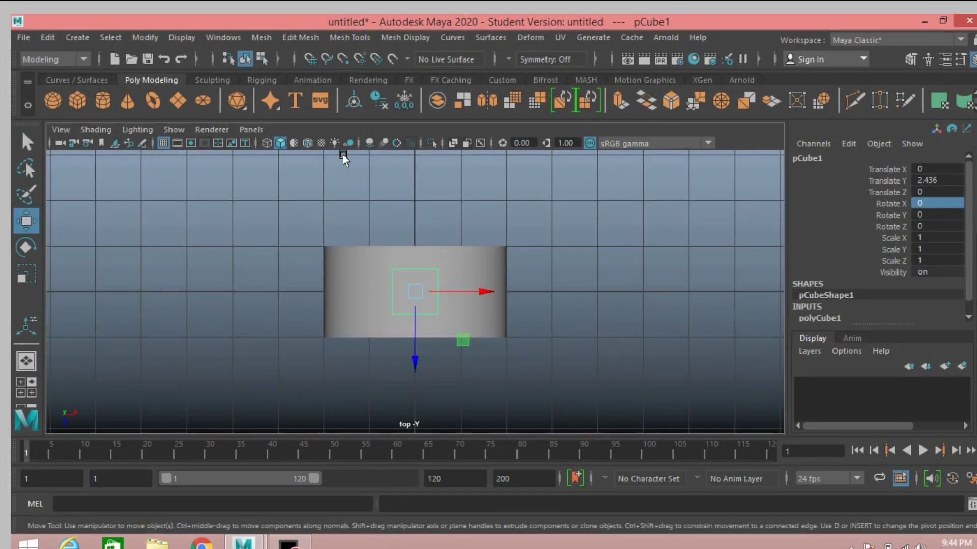
left_click(307, 143)
scroll(320, 192, "up", 2)
scroll(321, 193, "up", 2)
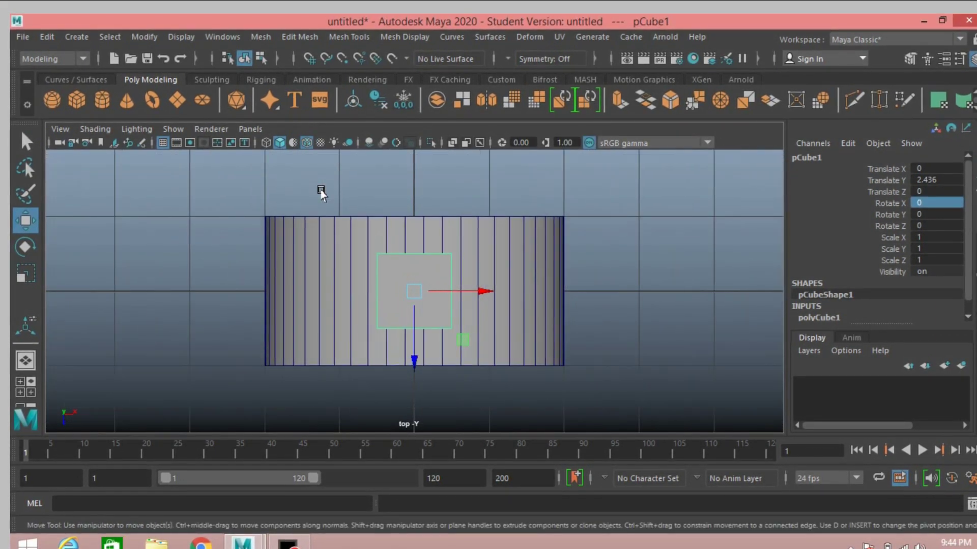
mouse_move(413, 370)
left_mouse_down()
mouse_move(415, 331)
mouse_move(404, 327)
left_mouse_up()
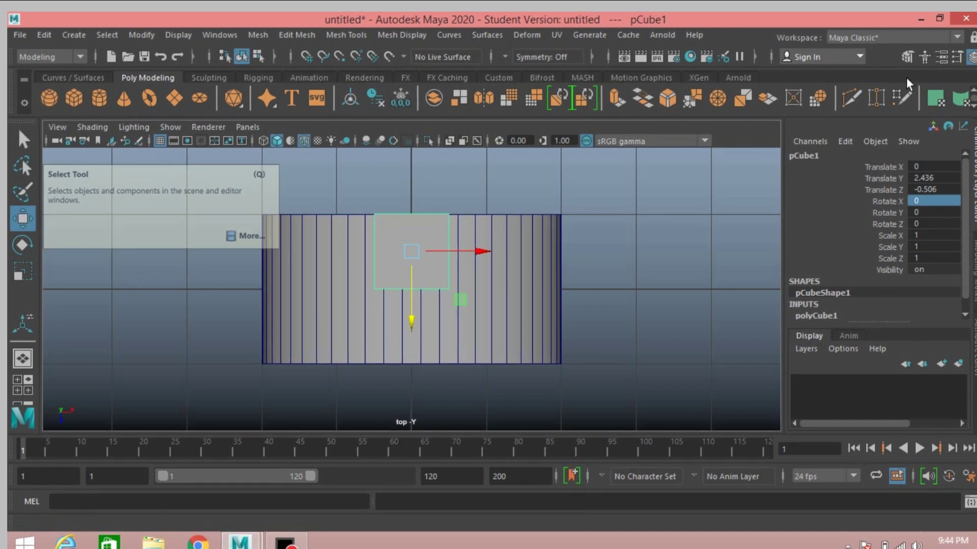
left_click(904, 58)
scroll(875, 254, "up", 3)
Pull the cube's lower vertices down and snap its left-side vertices outward to the left.
left_click(842, 175)
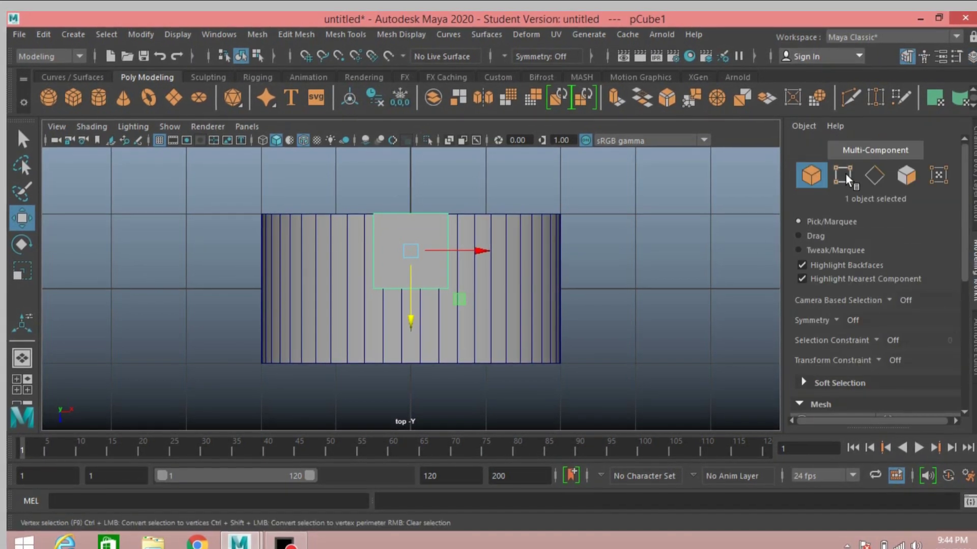
left_click_drag(364, 283, 449, 318)
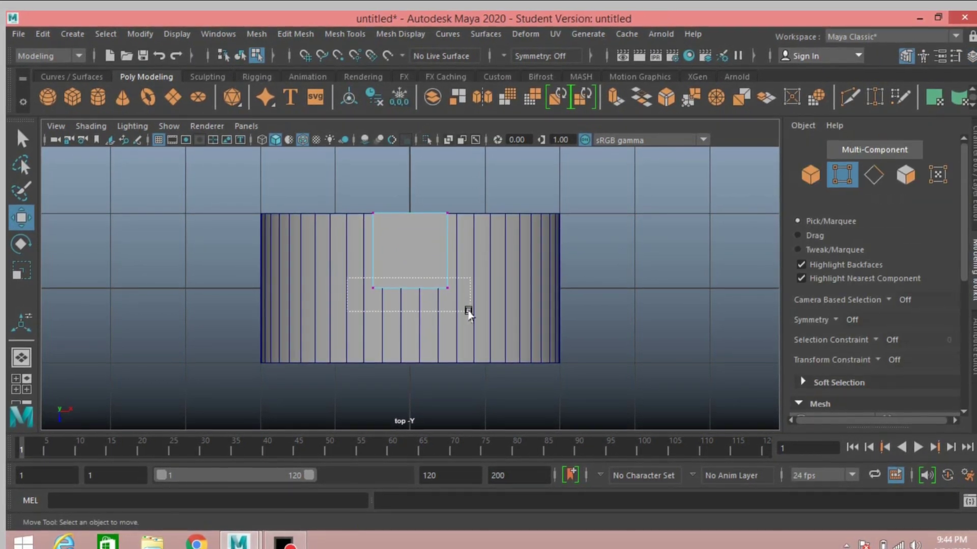
left_click_drag(406, 354, 405, 363)
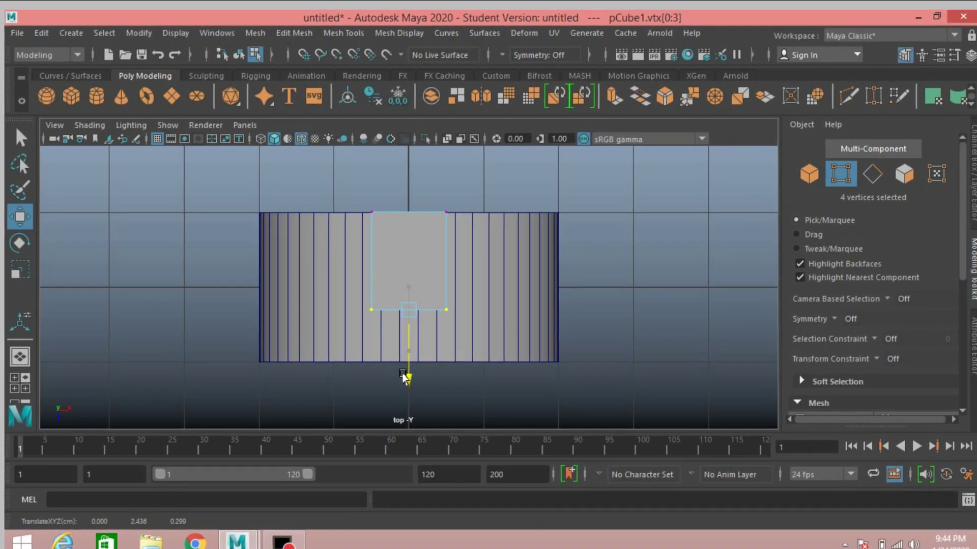
left_click_drag(319, 199, 379, 342)
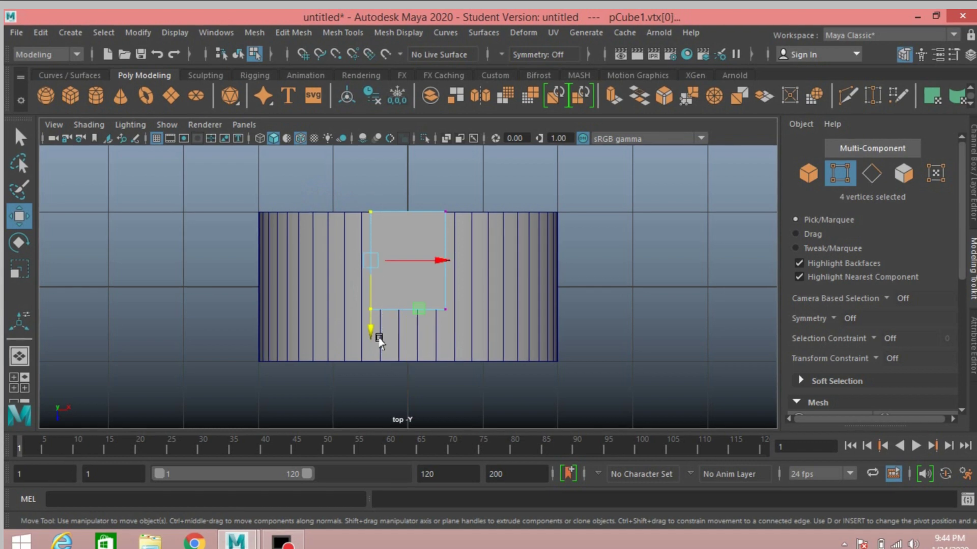
left_click(334, 50)
left_click_drag(438, 261, 425, 268)
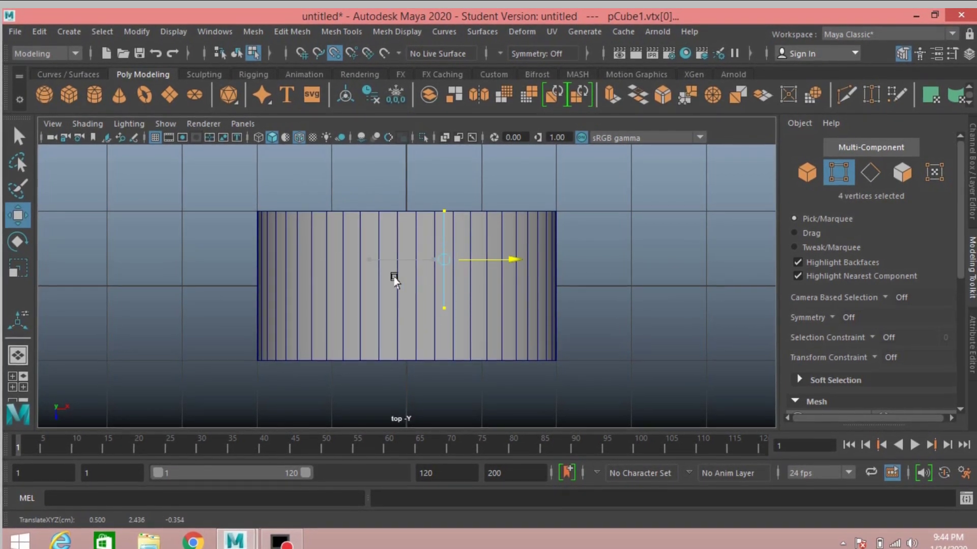
middle_click_drag(394, 280, 343, 283)
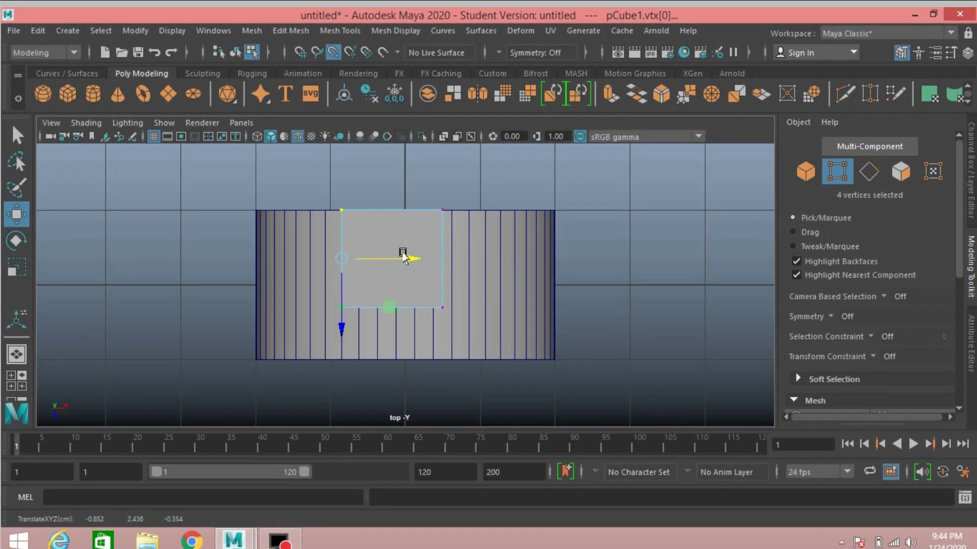
Push the cube's right-side vertices outward, then reselect the cube as an object in perspective.
left_click_drag(429, 191, 461, 335)
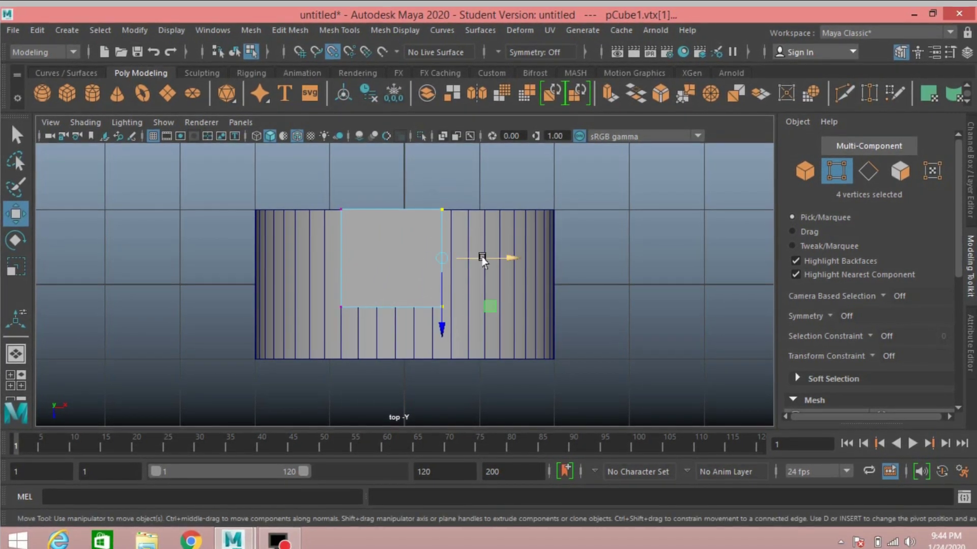
middle_click_drag(490, 259, 461, 274)
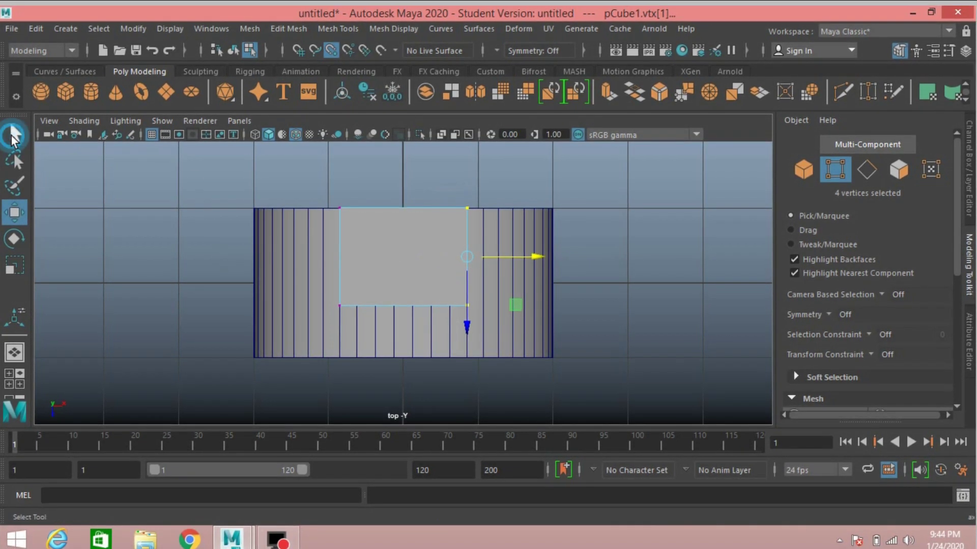
key("q")
key("space")
key("space")
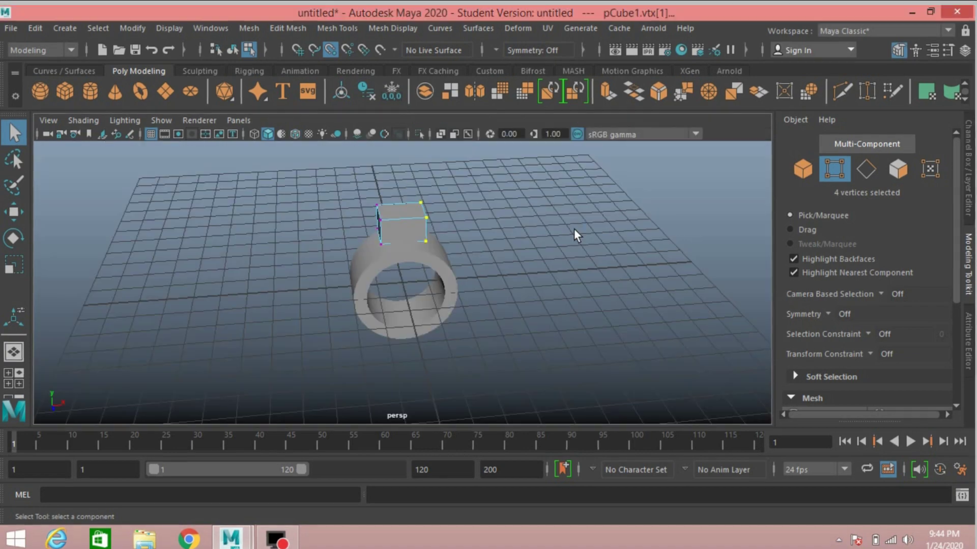
mouse_move(572, 233)
left_mouse_down("alt")
mouse_move(548, 232)
mouse_move(640, 243)
left_mouse_up("alt")
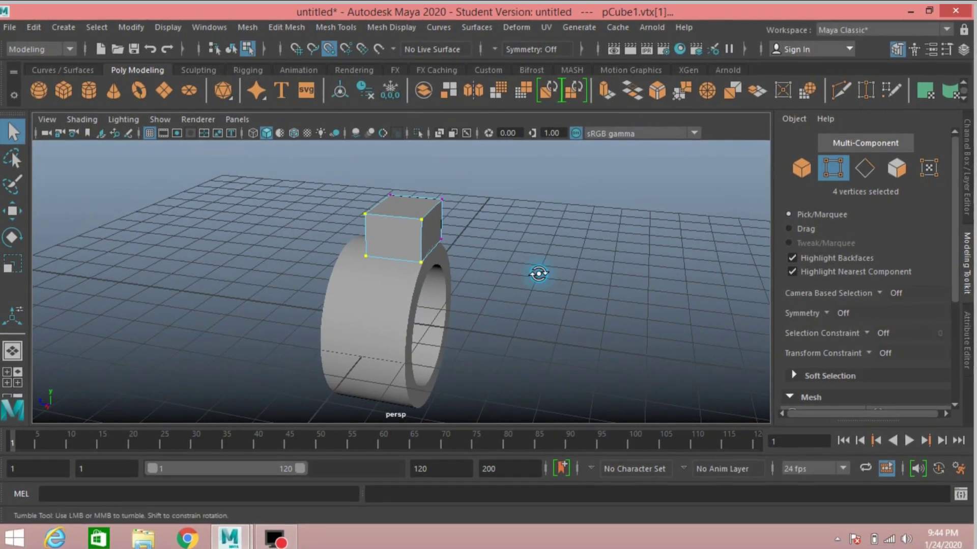
left_click(801, 168)
left_click_drag(525, 264, 438, 284, "alt")
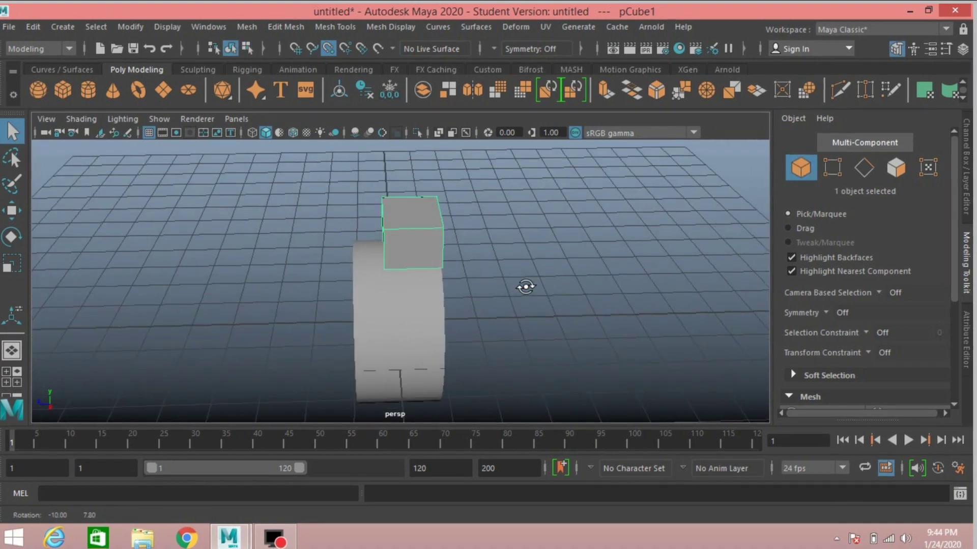
left_click(8, 214)
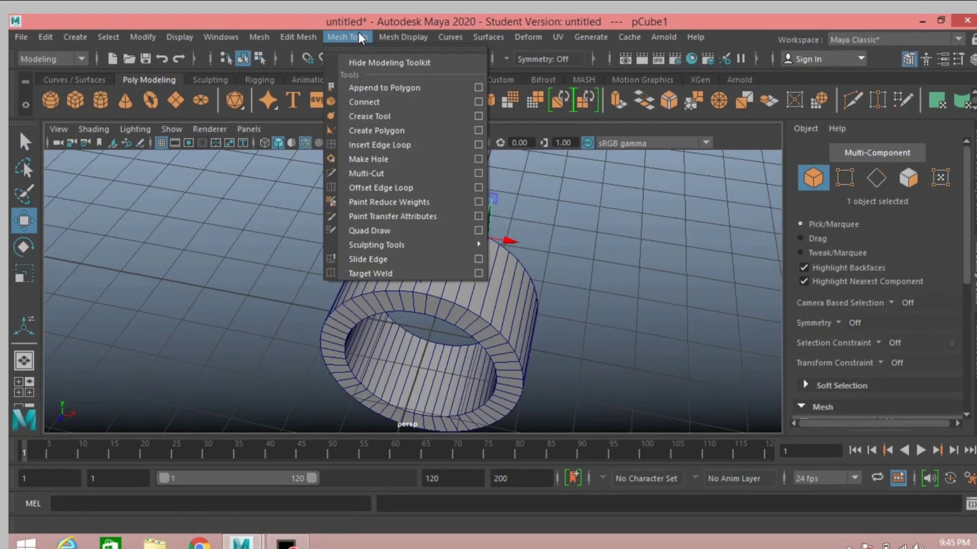
left_click(349, 37)
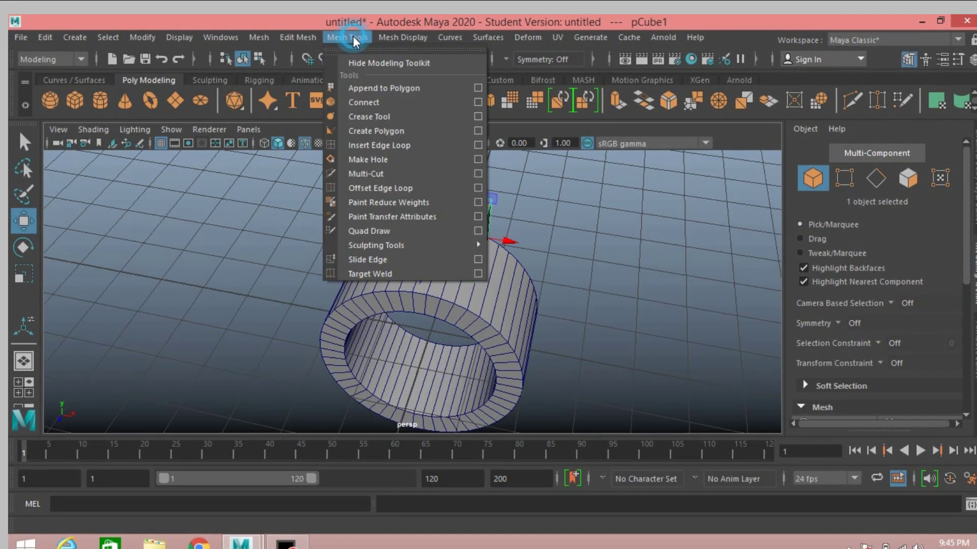
Insert two vertical edge loops and one horizontal edge loop across the block.
left_click(378, 145)
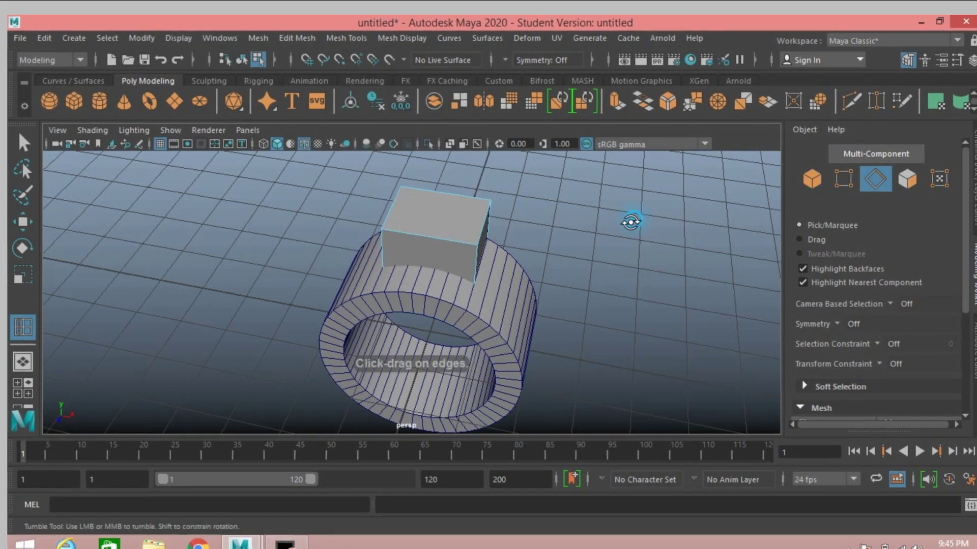
mouse_move(624, 221)
left_mouse_down("alt")
mouse_move(571, 229)
mouse_move(558, 220)
mouse_move(654, 224)
left_mouse_up("alt")
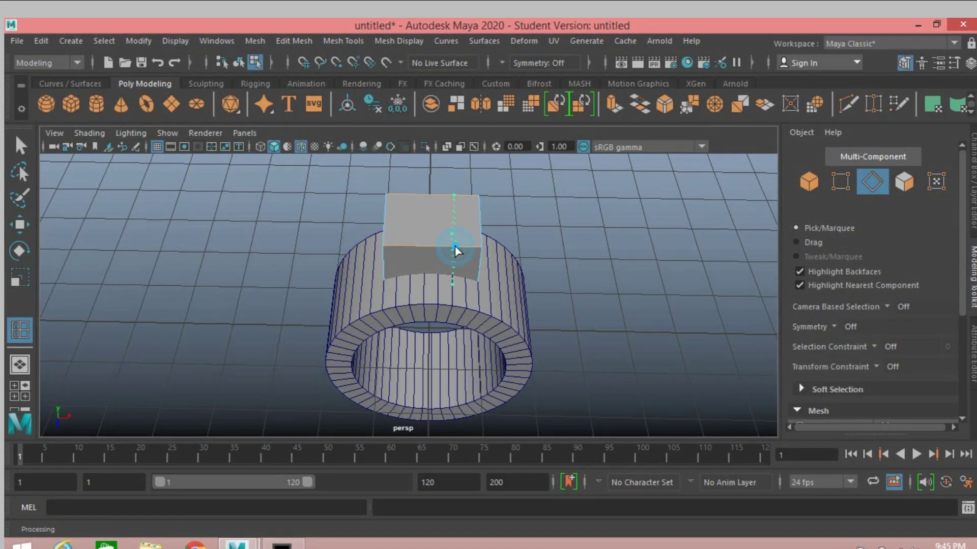
left_click(455, 250)
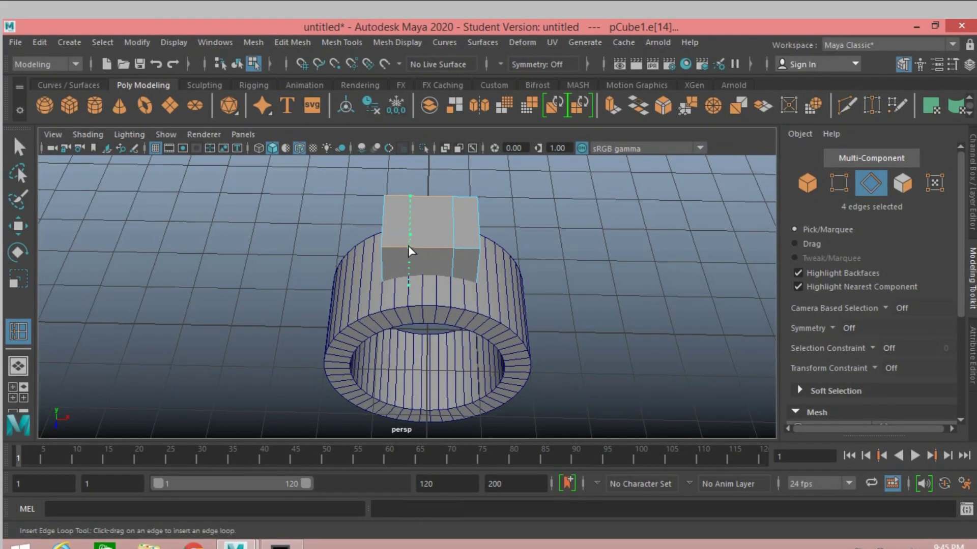
left_click(410, 250)
mouse_move(572, 215)
left_mouse_down("alt")
mouse_move(550, 211)
mouse_move(556, 200)
left_mouse_up("alt")
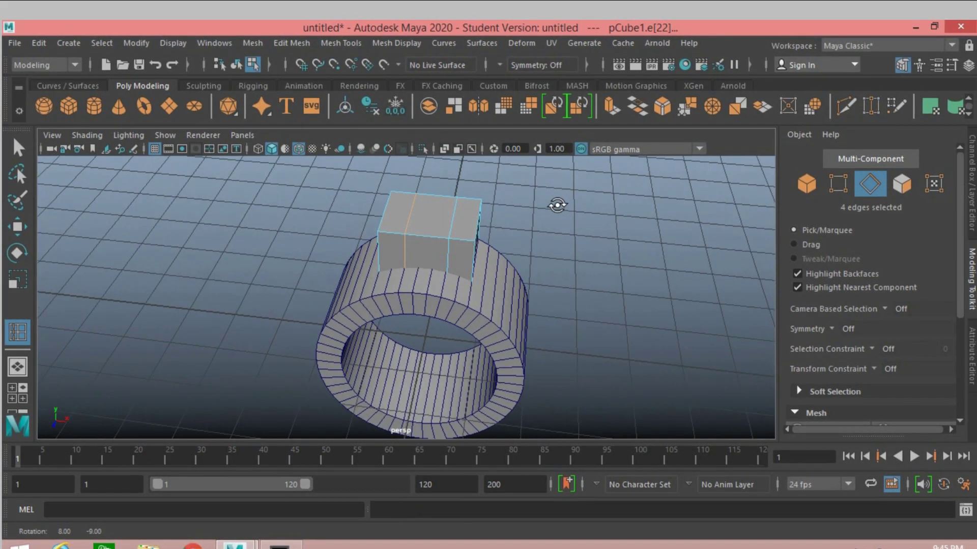
left_click(448, 262)
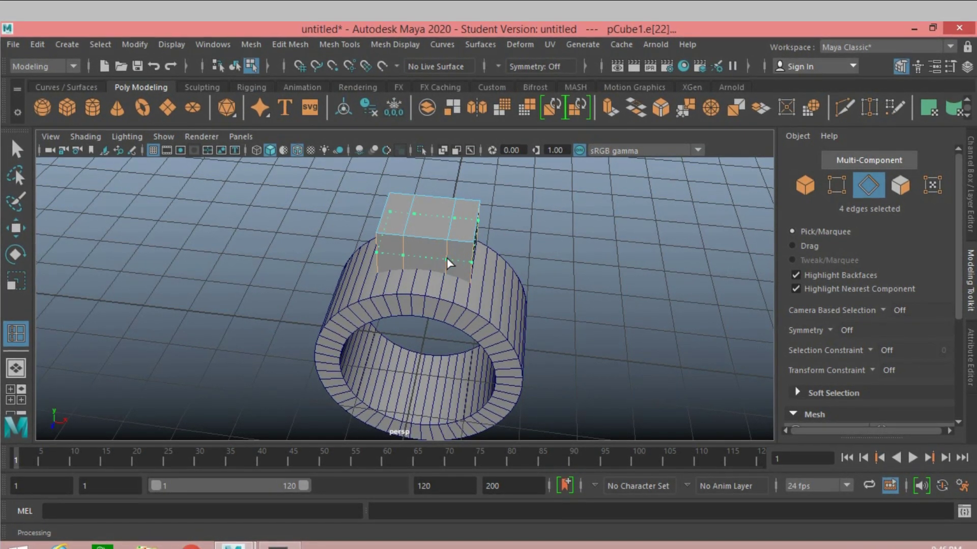
left_click_drag(476, 258, 566, 239, "alt")
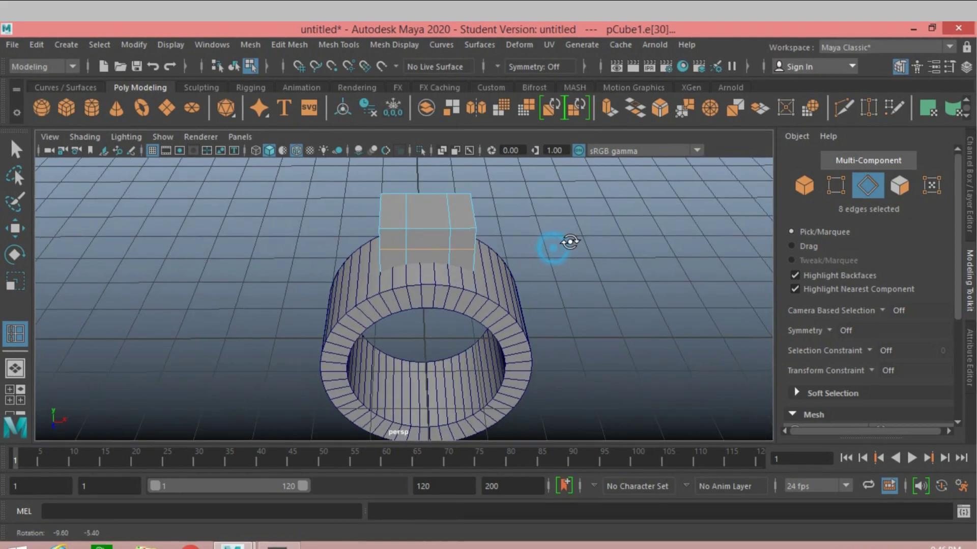
Add one edge loop around the ring.
left_click(14, 150)
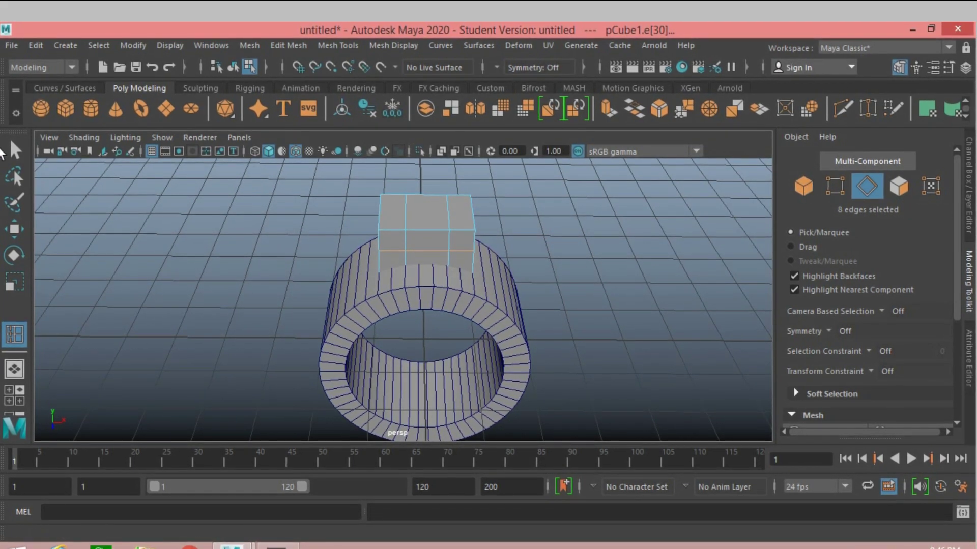
left_click(443, 294)
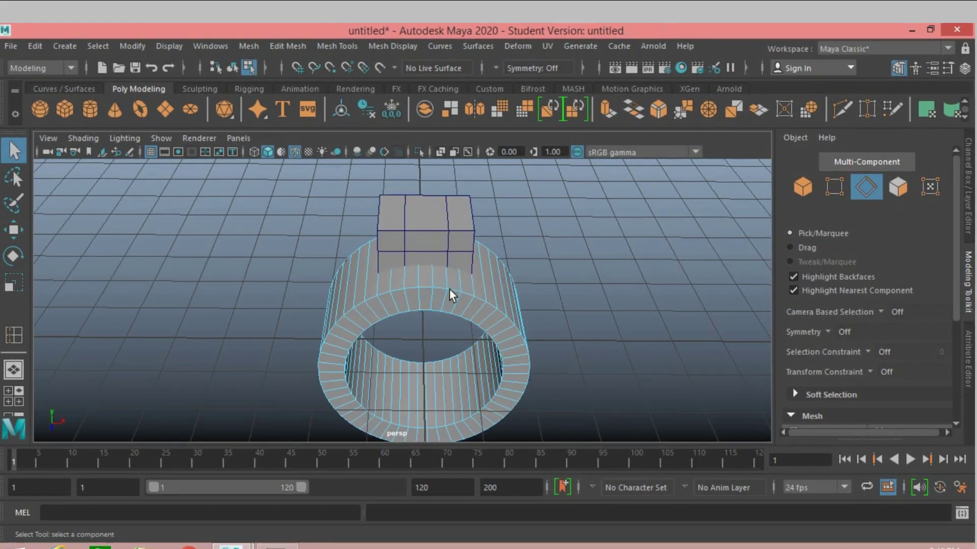
left_click_drag(450, 288, 119, 284, "alt")
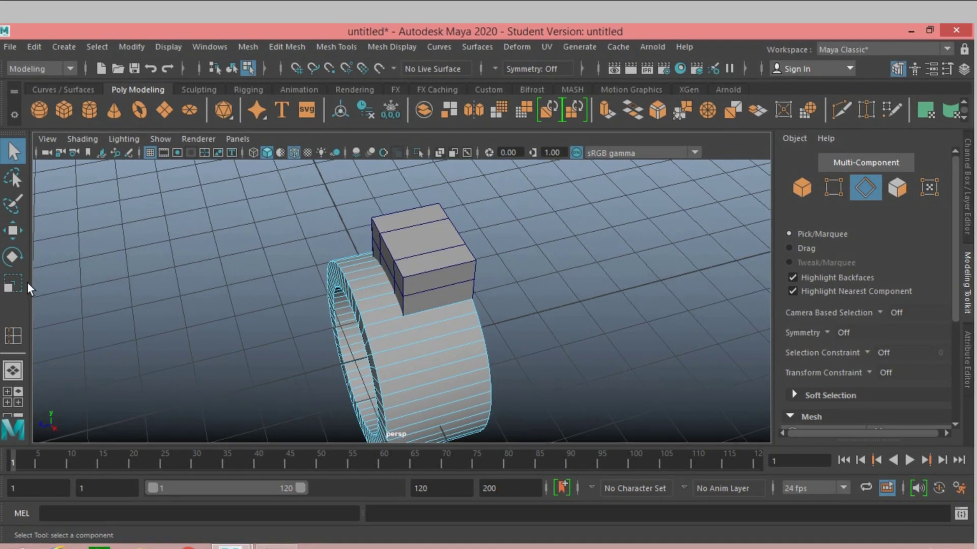
left_click(13, 335)
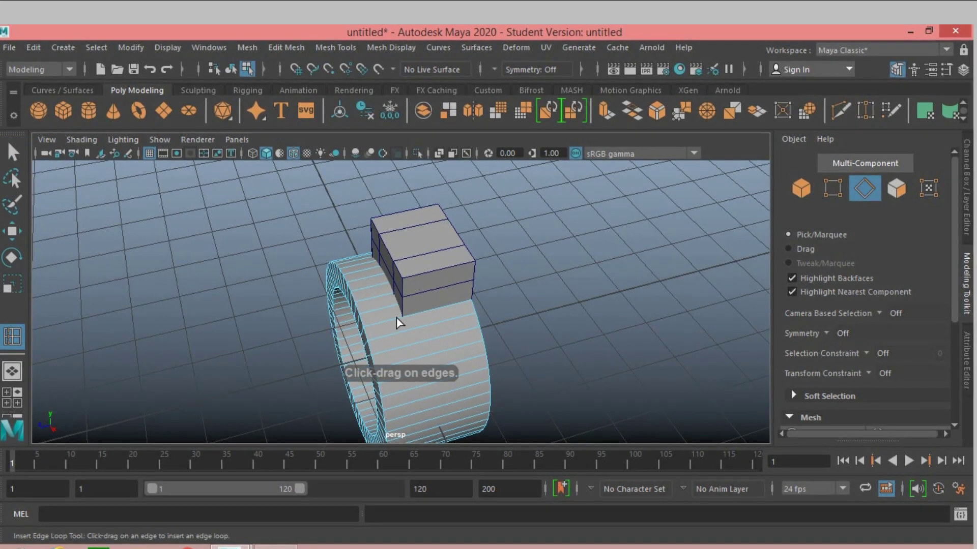
left_click_drag(401, 321, 398, 324)
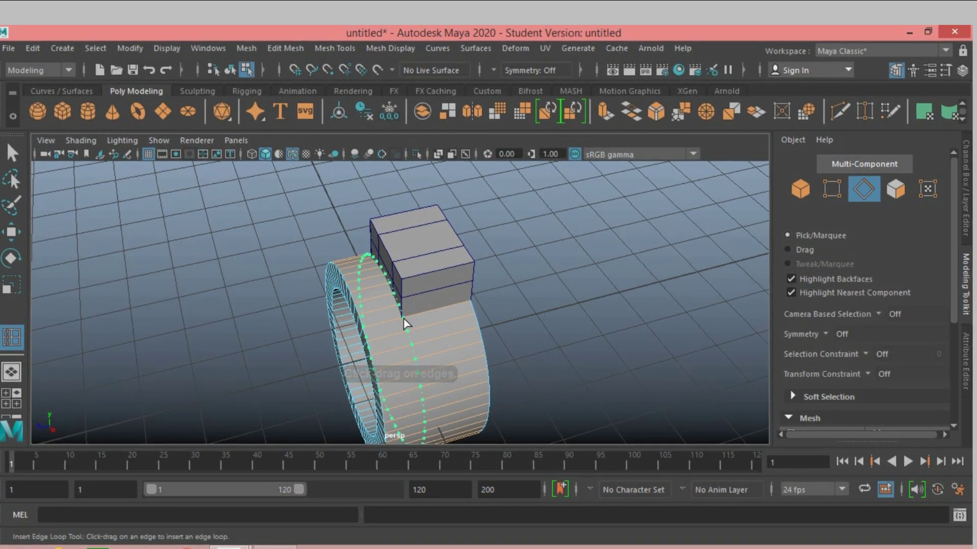
key("q")
left_click_drag(212, 322, 479, 324, "alt")
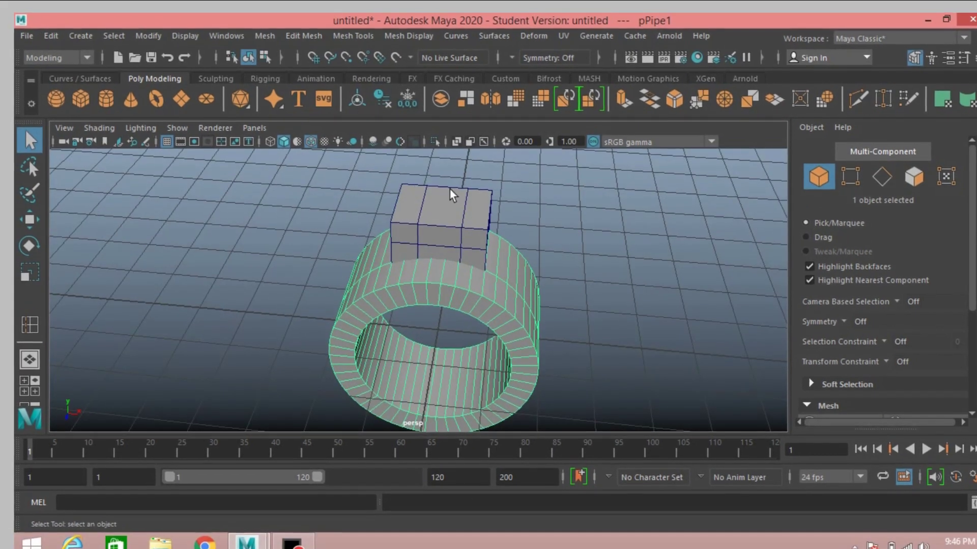
Select the ring and block together and combine them with a Boolean Union, creating polyCBoolOp1.
left_click(448, 207, "shift")
left_click(263, 38)
mouse_move(291, 75)
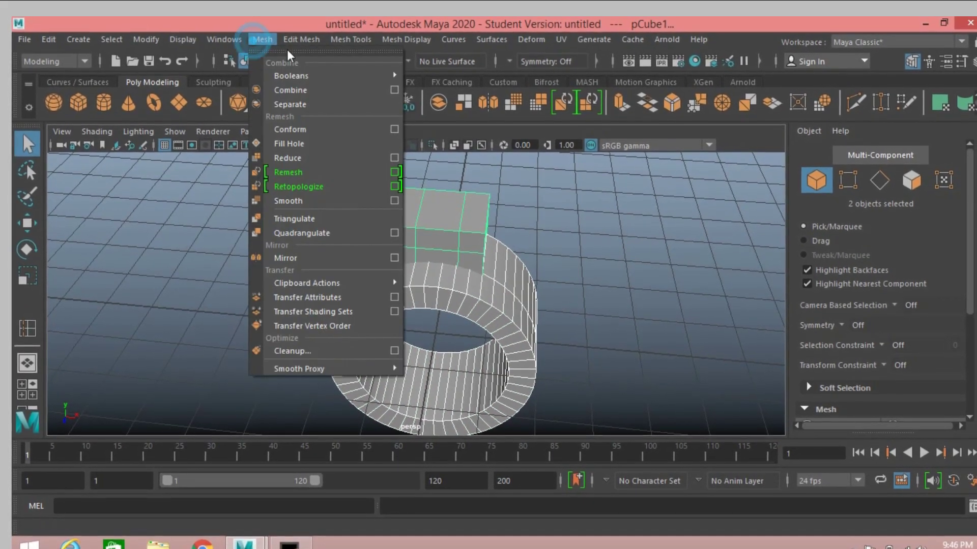
left_click(427, 80)
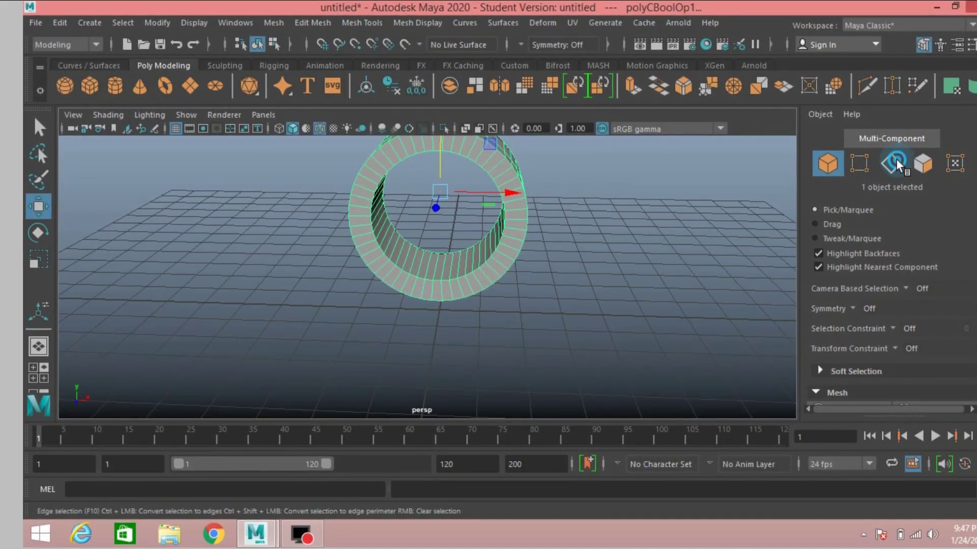
Select two bottom edges of the merged ring and extrude them.
left_click(445, 302)
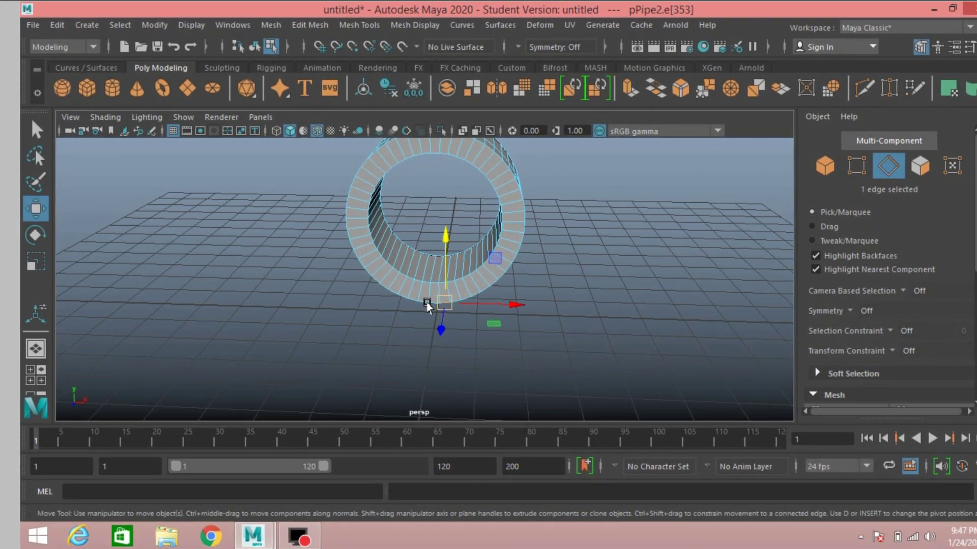
key("q")
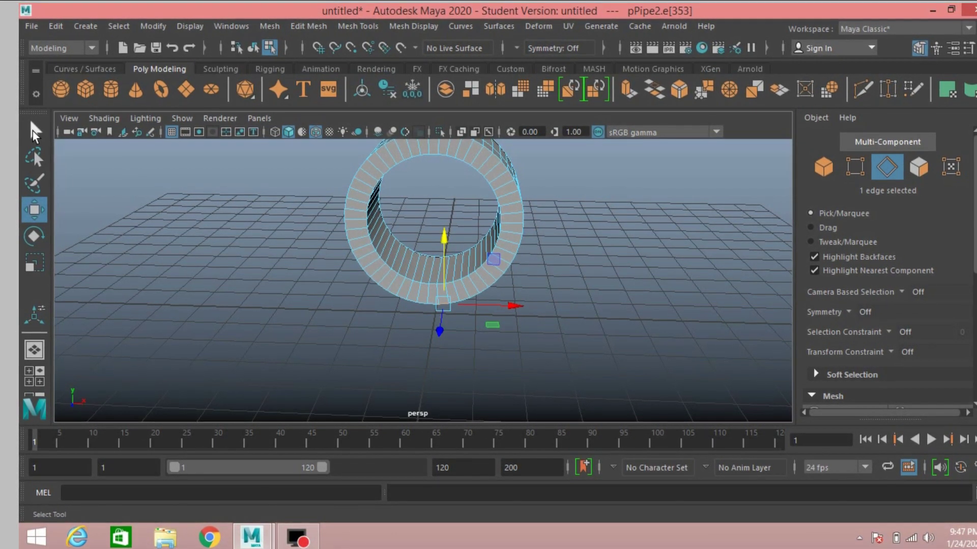
left_click(432, 305, "shift")
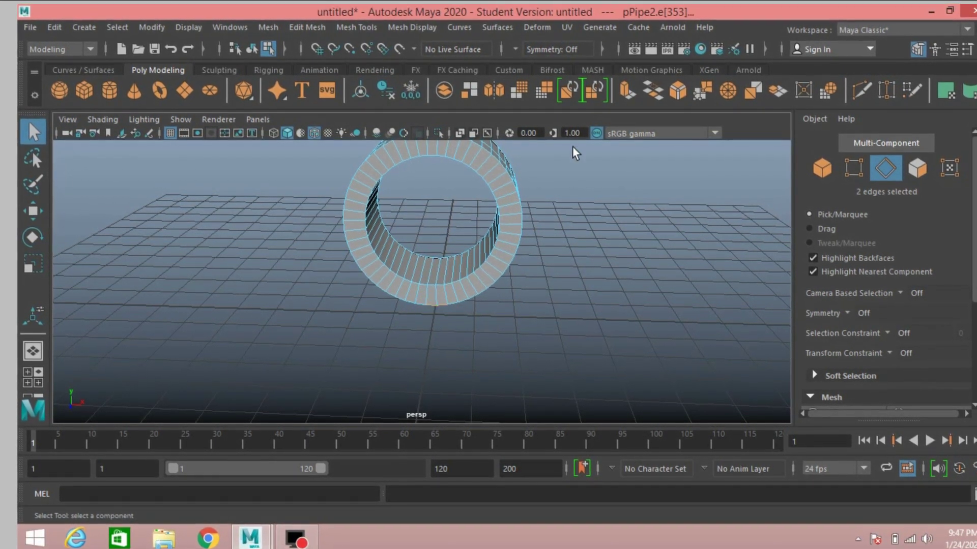
key("ctrl+e")
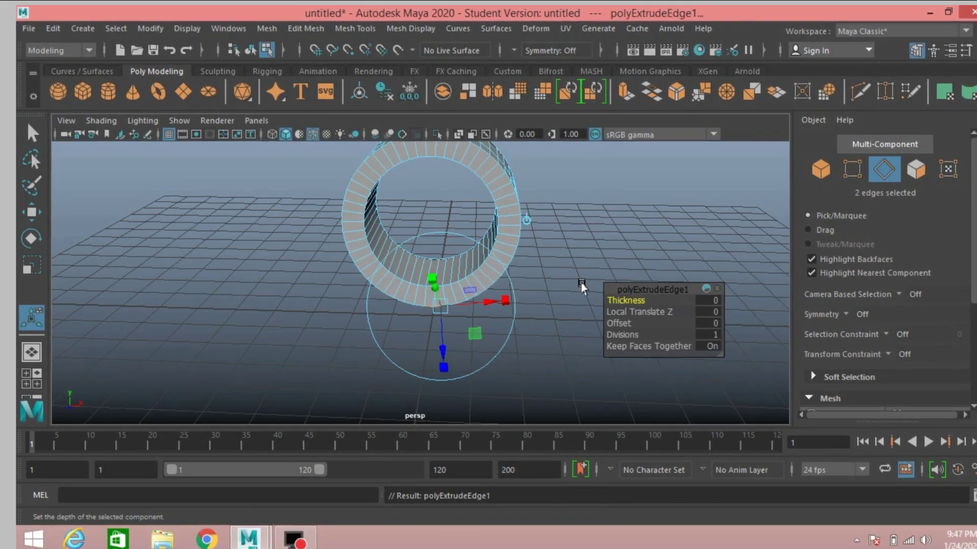
Pull the extruded edges outward from the ring and lower them slightly.
left_click(25, 216)
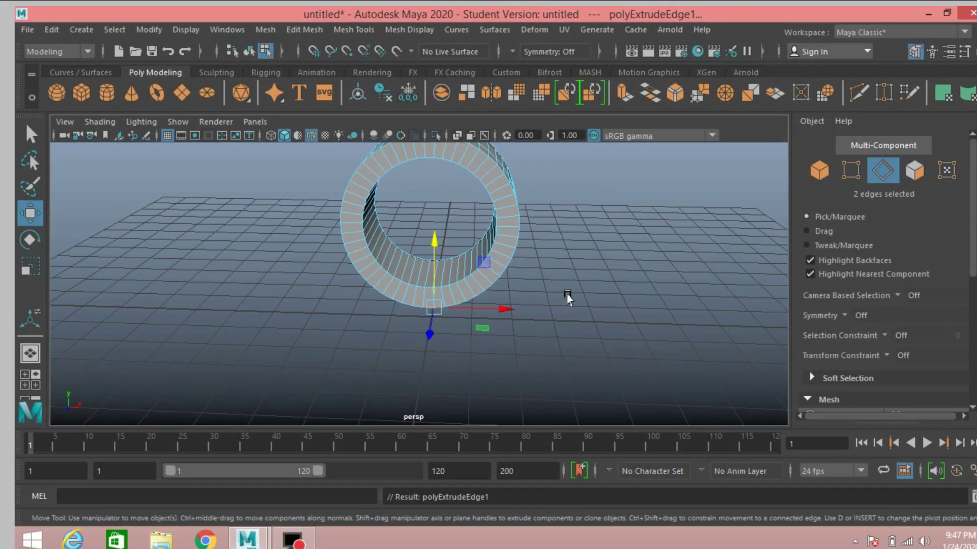
left_click_drag(595, 301, 488, 305, "alt")
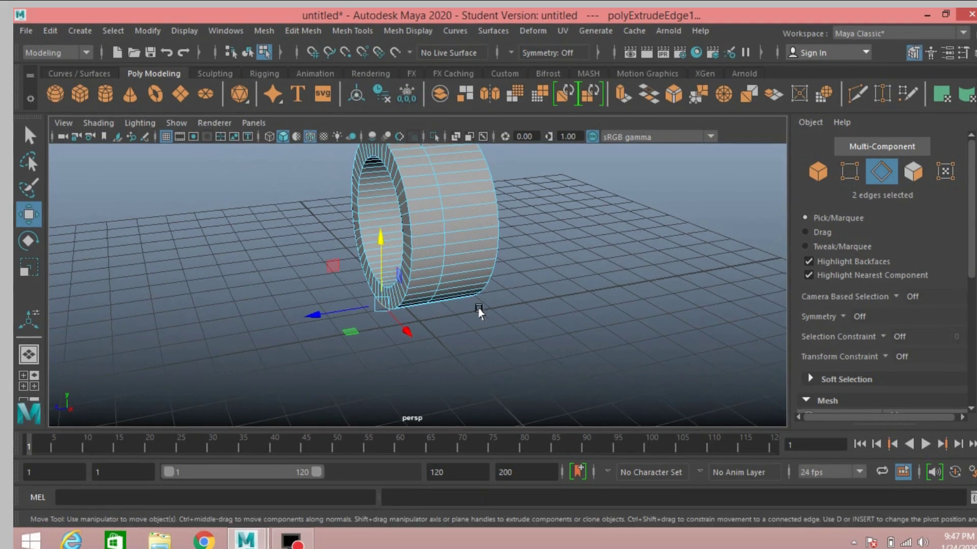
left_click_drag(316, 313, 257, 330)
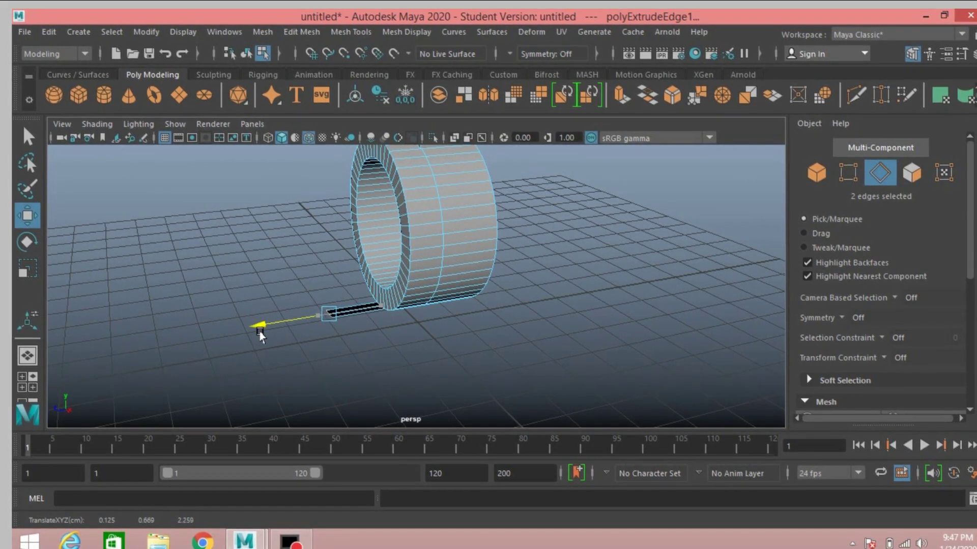
left_click_drag(558, 349, 516, 355, "alt")
mouse_move(316, 274)
left_mouse_down()
mouse_move(311, 249)
mouse_move(315, 275)
left_mouse_up()
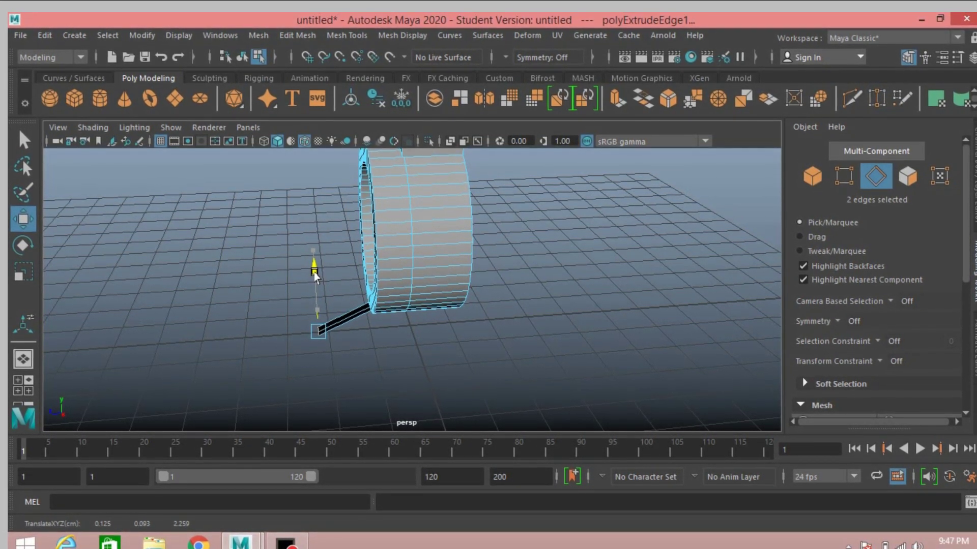
left_click_drag(315, 275, 313, 278)
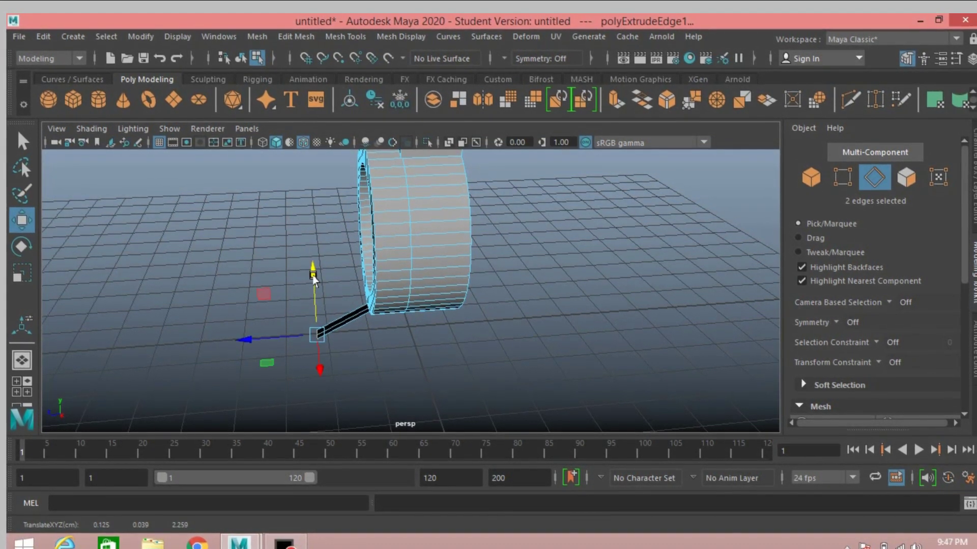
Enable Two Sided Lighting, extrude the edges again and move them along X to lengthen the strip.
left_click(132, 131)
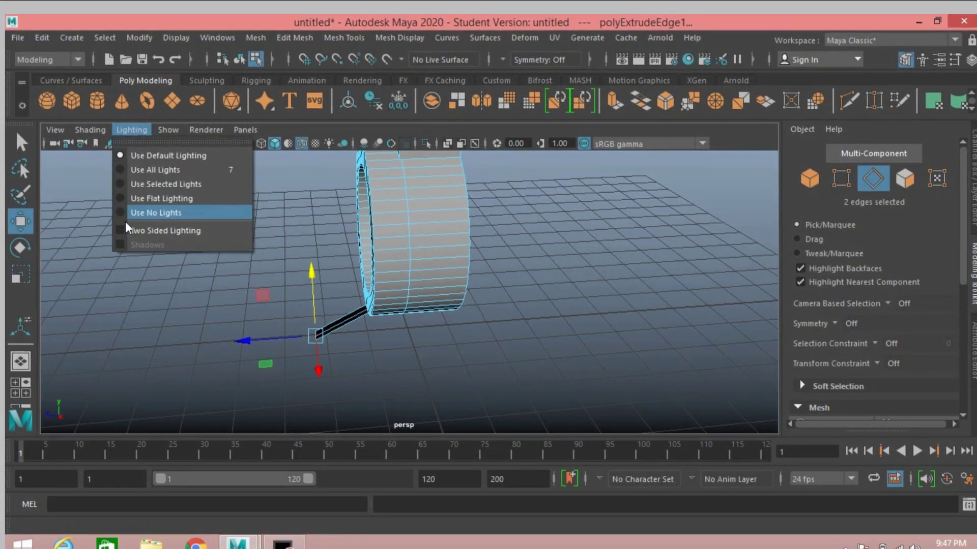
left_click(153, 230)
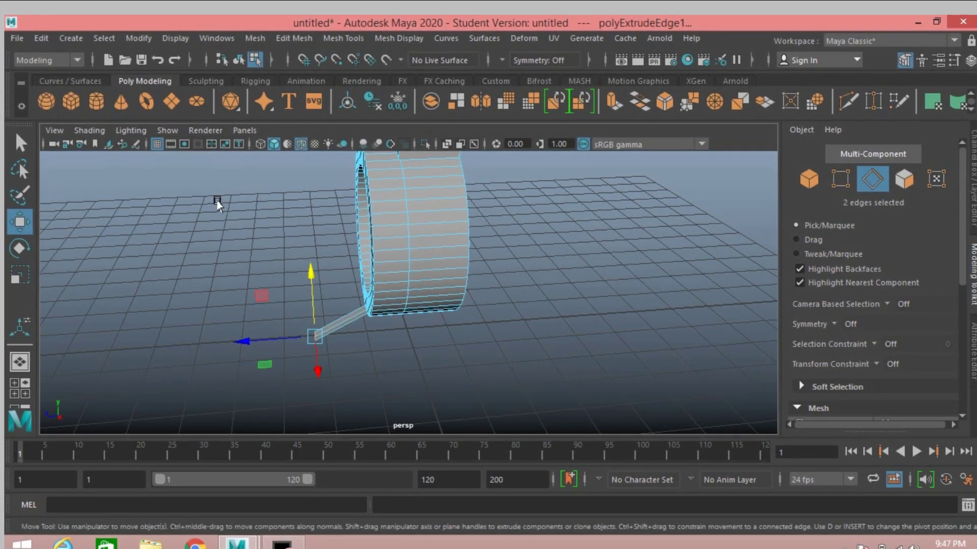
left_click(614, 102)
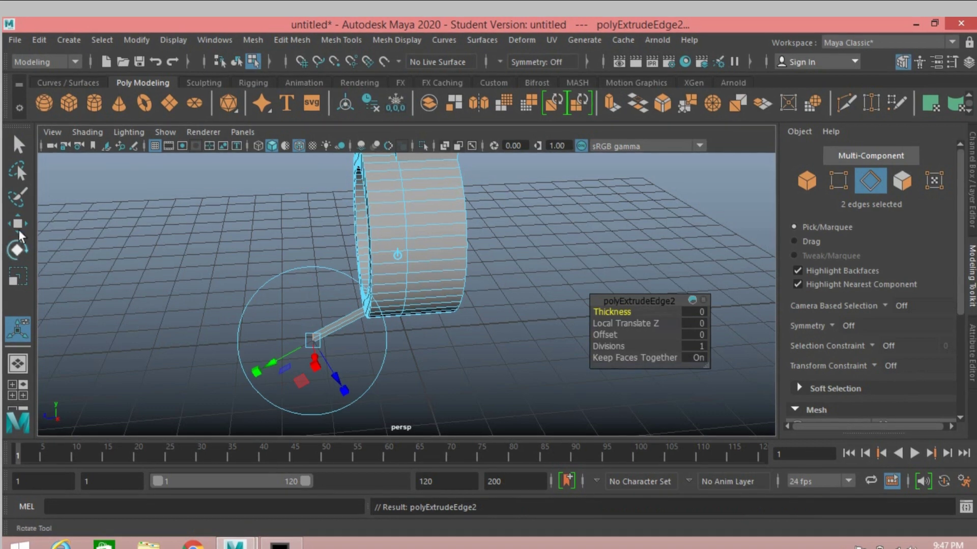
key("w")
left_click_drag(237, 346, 396, 363)
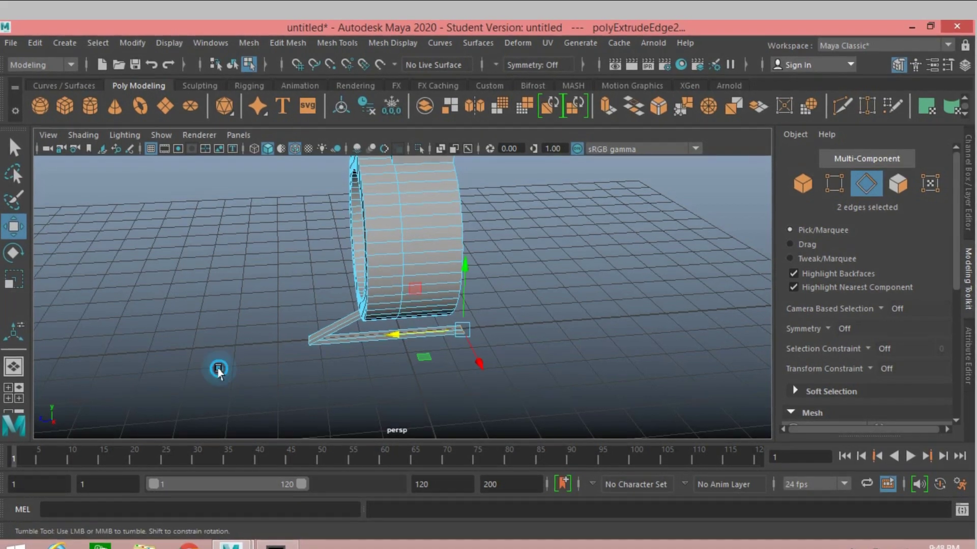
left_click_drag(218, 369, 375, 395, "alt")
key("space")
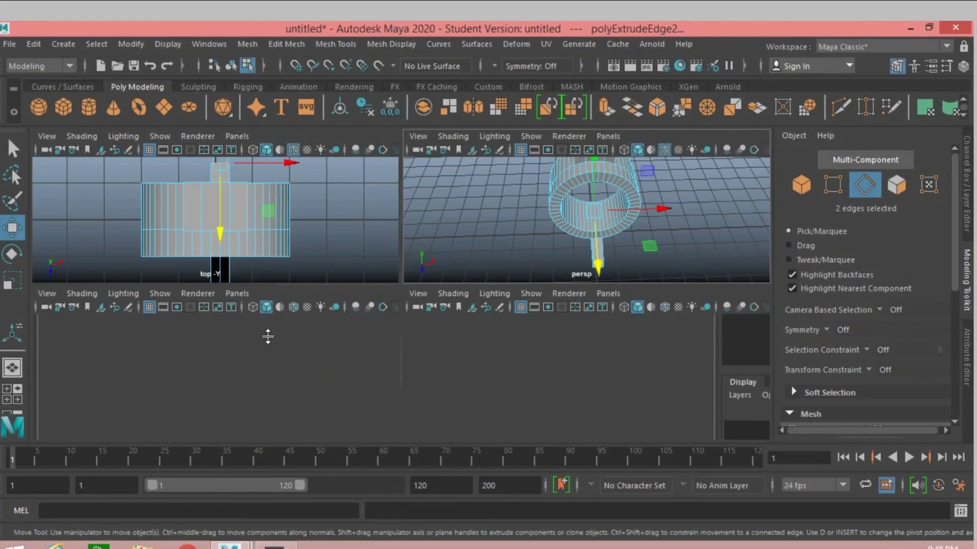
key("space")
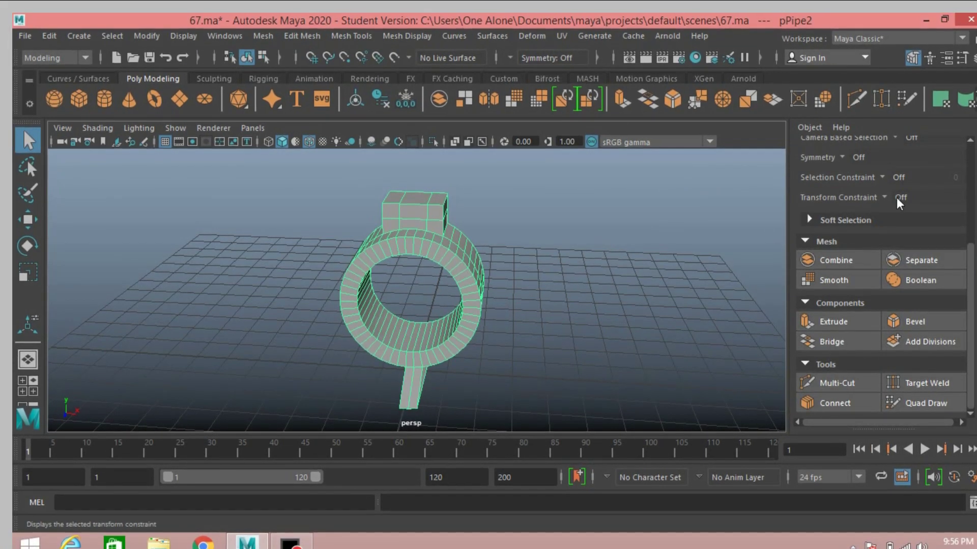
Select the stem's two bottom edges and scale them flat in Y into a level line.
scroll(900, 203, "up", 5)
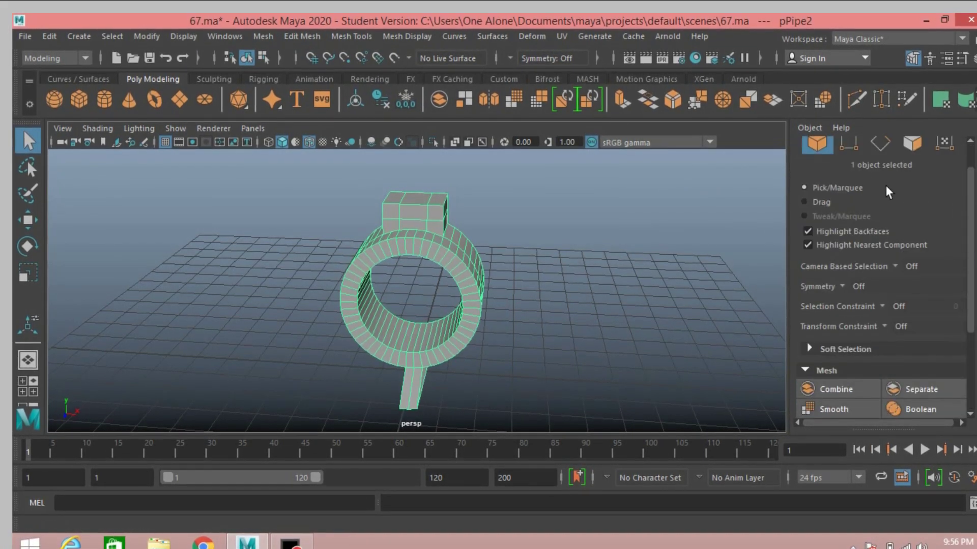
key("F8")
left_click_drag(549, 313, 560, 303, "alt")
right_click_drag(560, 304, 584, 323, "alt")
middle_click_drag(584, 323, 587, 217, "alt")
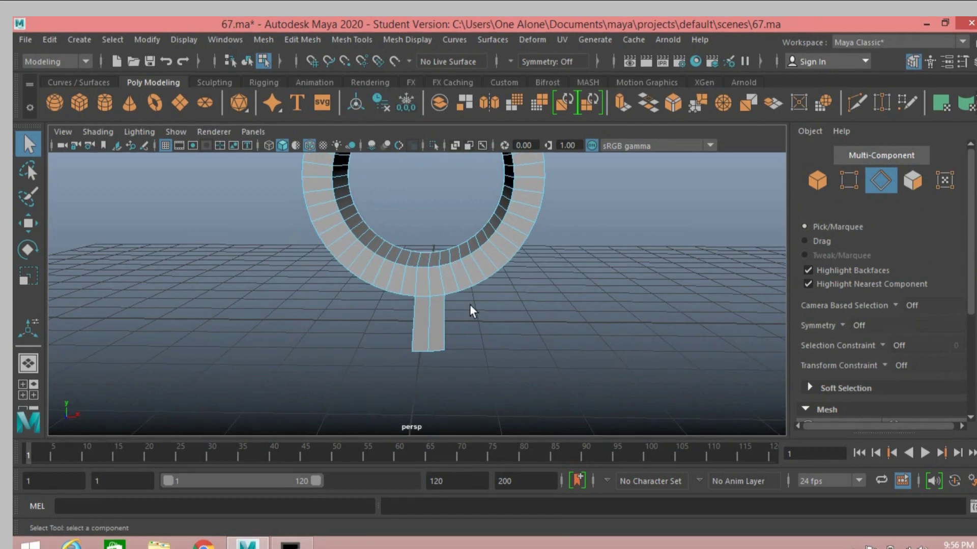
left_click(429, 351)
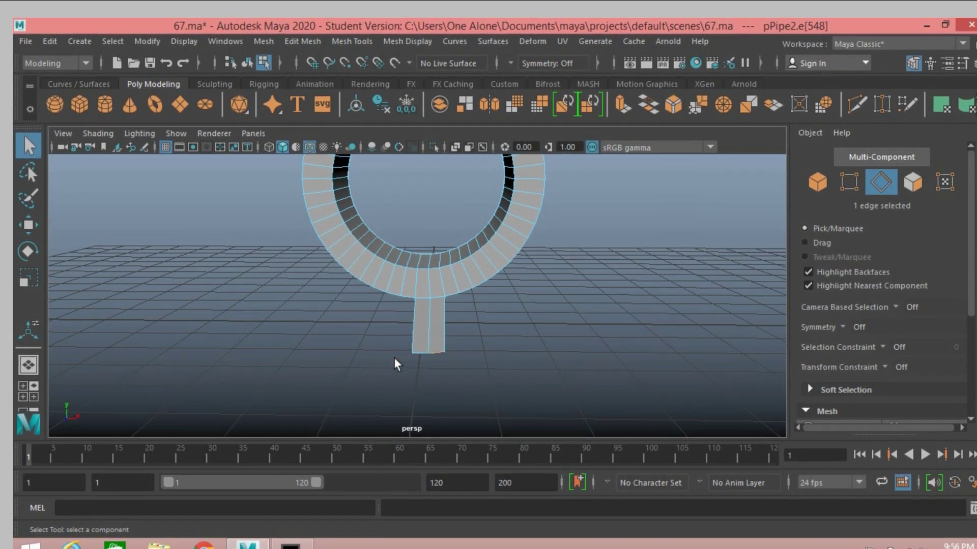
left_click(413, 353, "shift")
key("r")
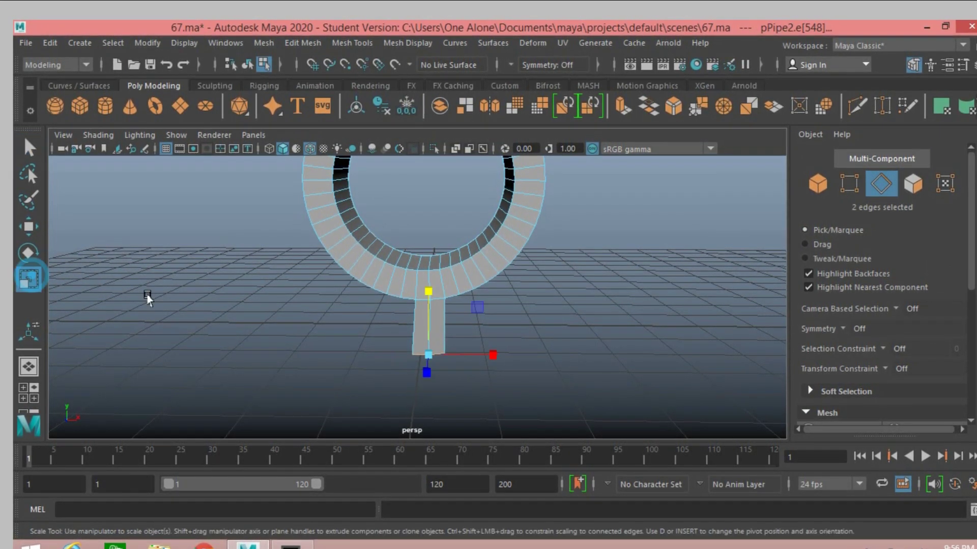
left_click_drag(429, 291, 433, 358)
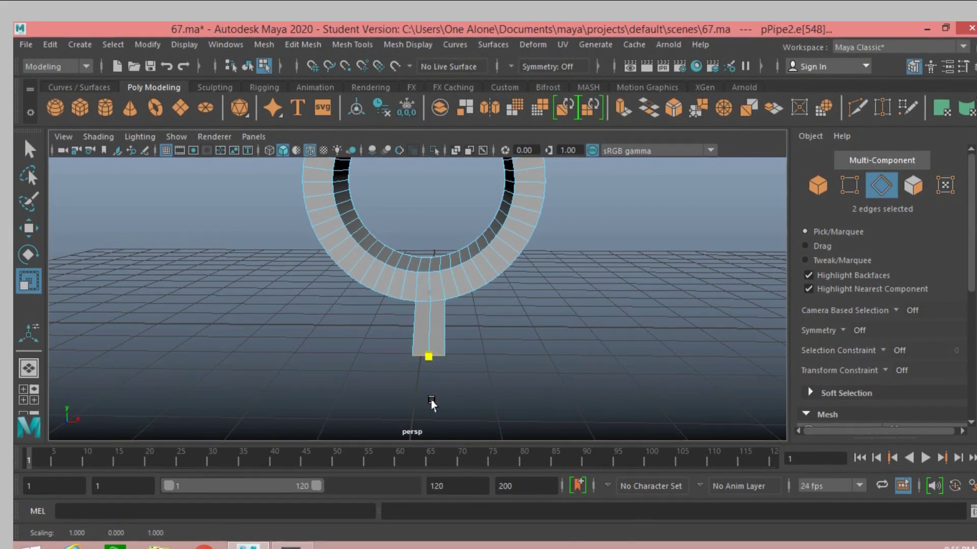
Select the single bottom edge at the stem's end, ready to extrude.
mouse_move(593, 332)
left_mouse_down("alt")
mouse_move(440, 345)
mouse_move(470, 364)
left_mouse_up("alt")
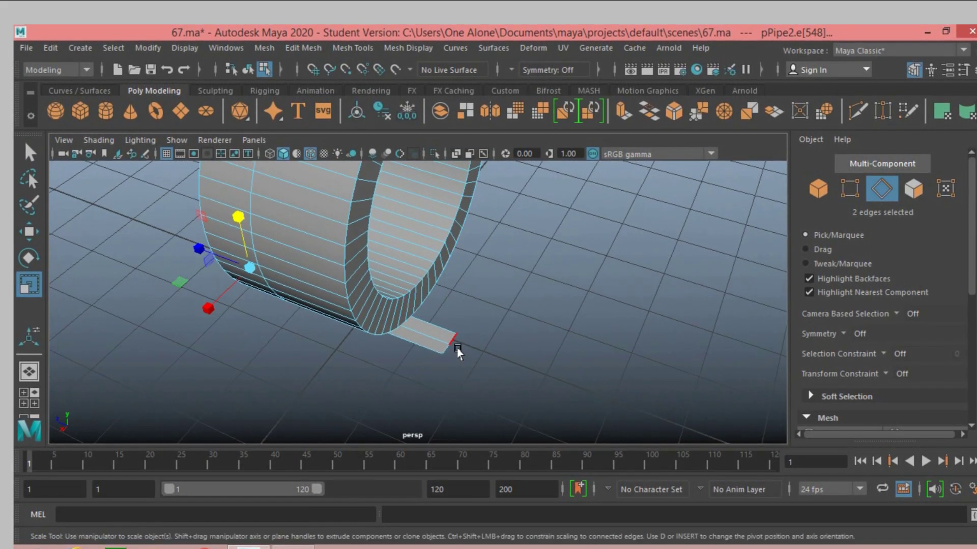
left_click(446, 348)
left_click(30, 156)
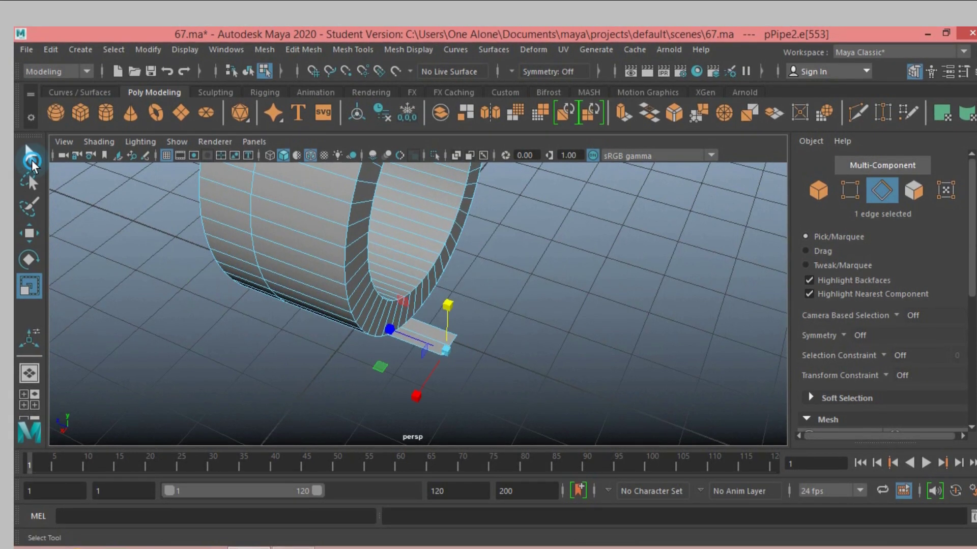
left_click(452, 350, "shift")
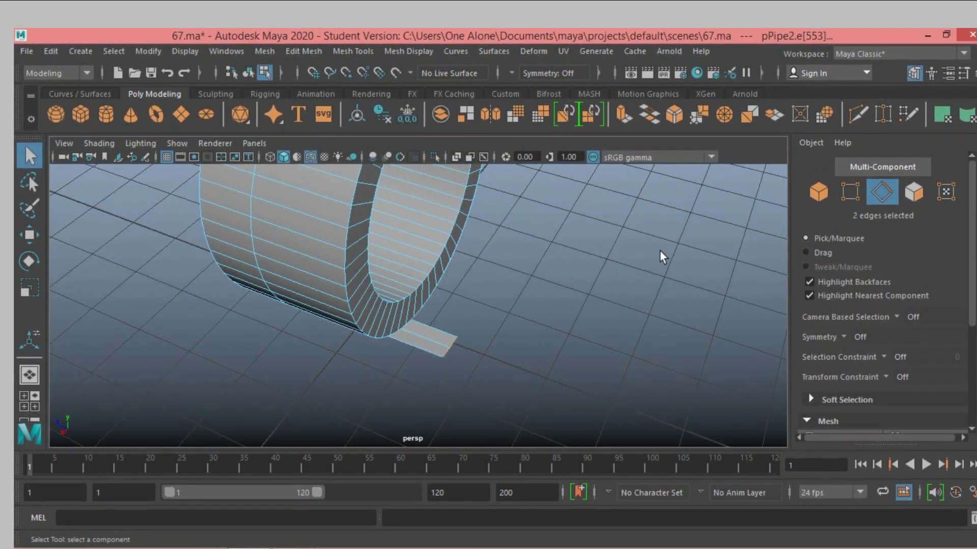
left_click(29, 288)
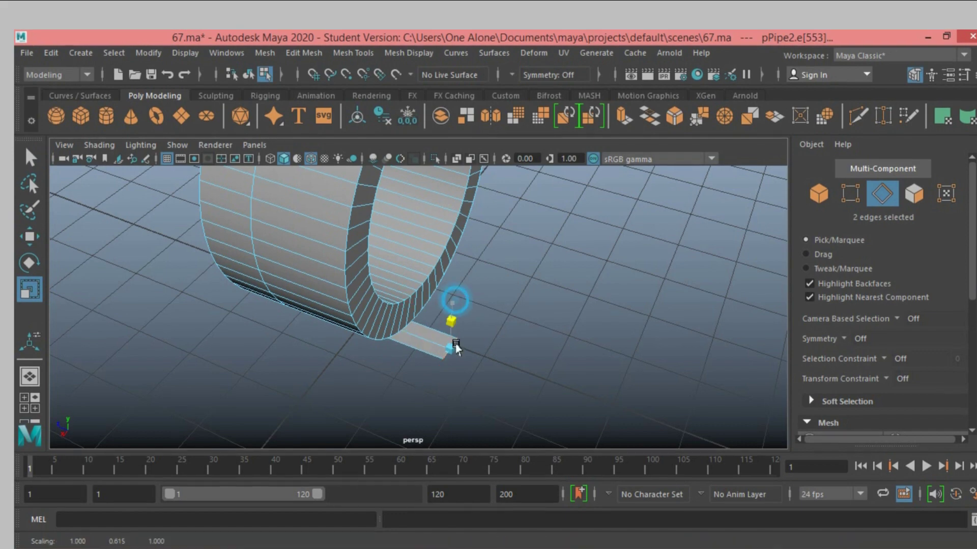
mouse_move(458, 425)
left_mouse_down("alt")
mouse_move(447, 392)
mouse_move(319, 395)
left_mouse_up("alt")
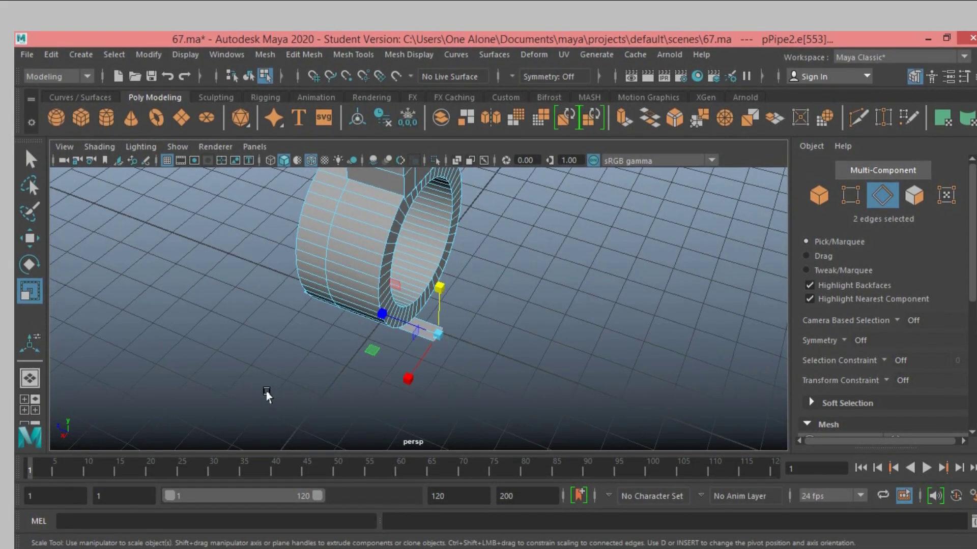
left_click_drag(246, 392, 409, 371, "alt")
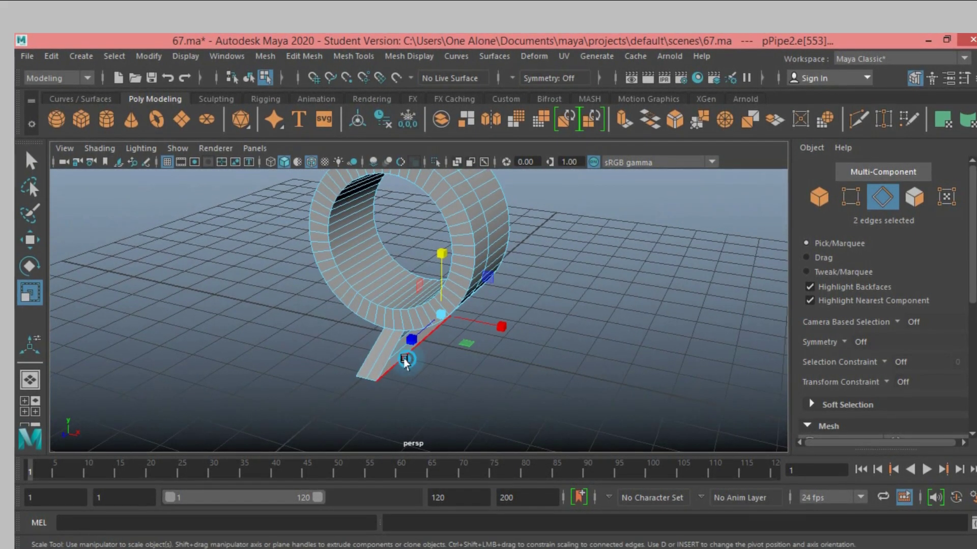
left_click(405, 359)
Extrude the stem's bottom edge and pull it out to the right along X.
left_click(631, 131)
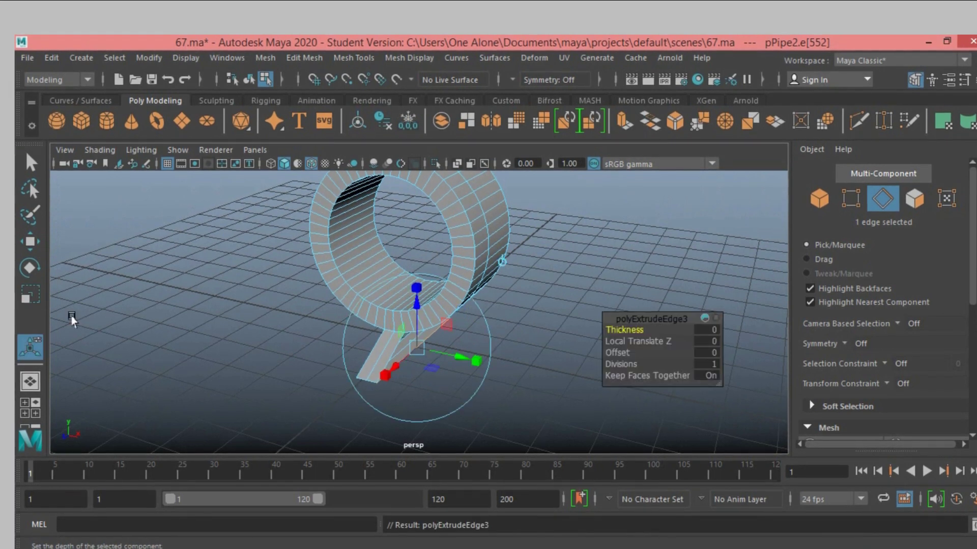
left_click_drag(579, 331, 602, 342)
left_click_drag(620, 347, 631, 348)
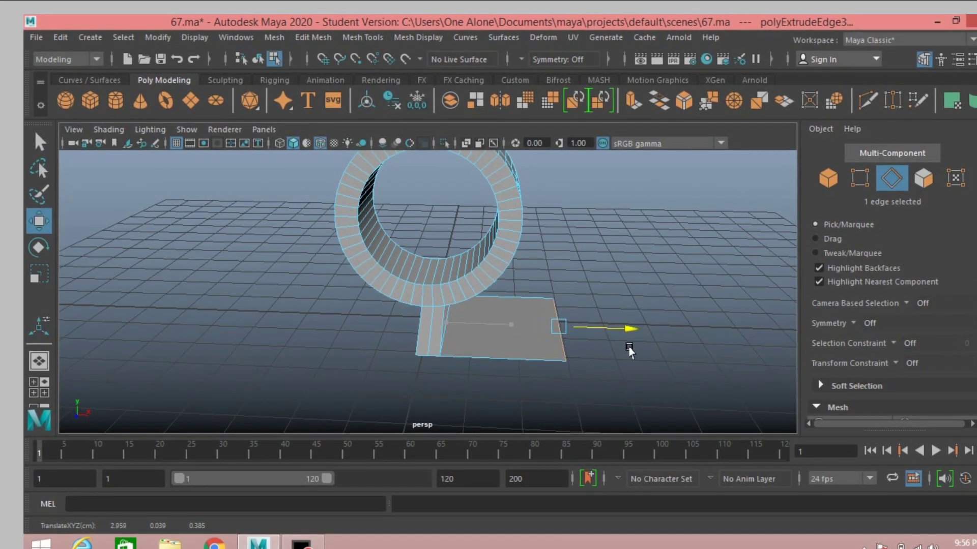
mouse_move(431, 402)
left_mouse_down("alt")
mouse_move(486, 401)
mouse_move(460, 331)
left_mouse_up("alt")
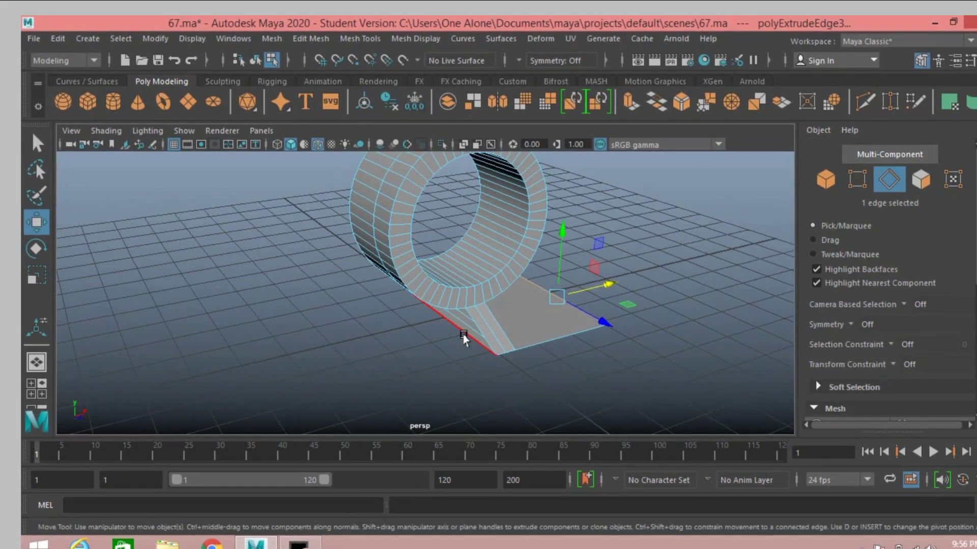
Extrude the opposite bottom edge and pull it out to the left, completing the base plate.
left_click(461, 331)
left_click_drag(395, 382, 297, 393, "alt")
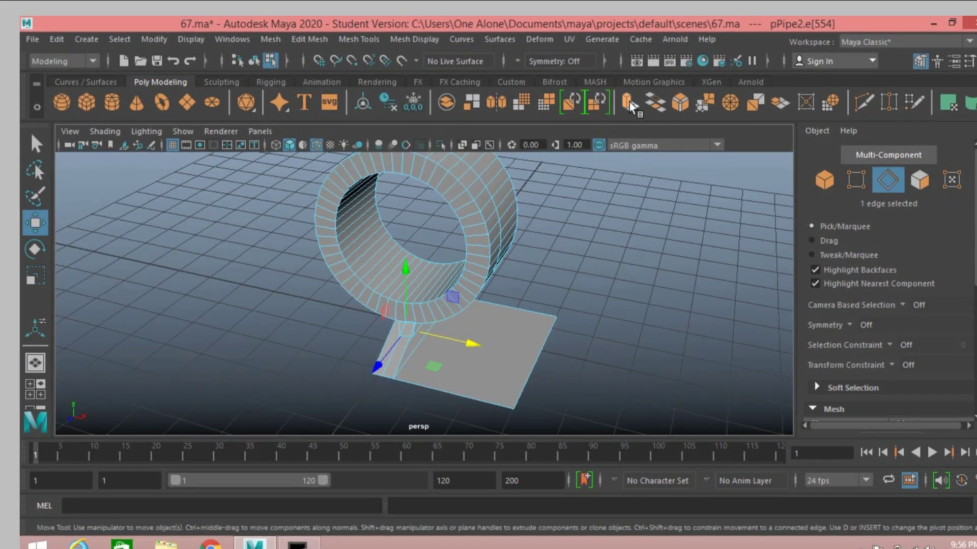
key("ctrl+e")
mouse_move(616, 269)
left_mouse_down("alt")
mouse_move(387, 305)
mouse_move(354, 339)
mouse_move(240, 356)
left_mouse_up("alt")
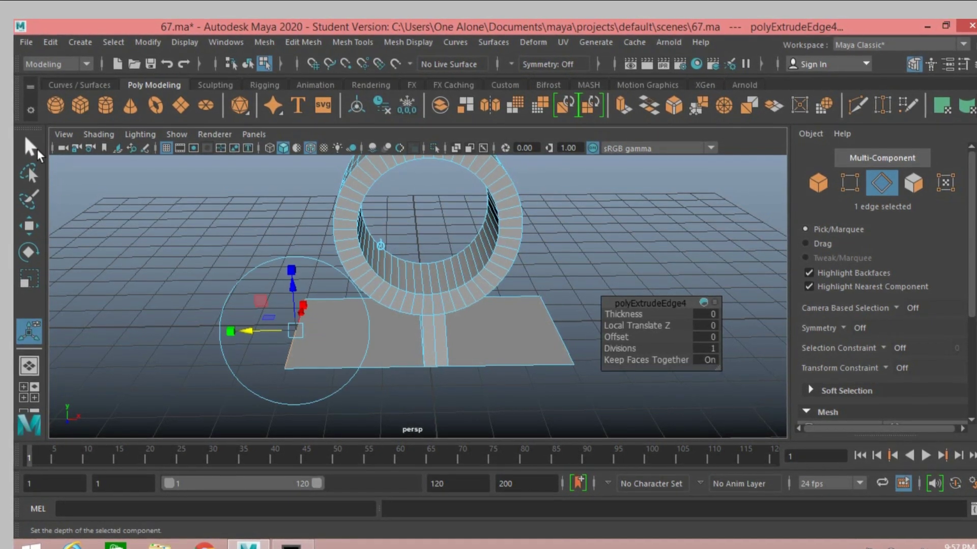
left_click(29, 147)
mouse_move(576, 351)
left_mouse_down("alt")
mouse_move(654, 337)
mouse_move(501, 343)
mouse_move(544, 336)
left_mouse_up("alt")
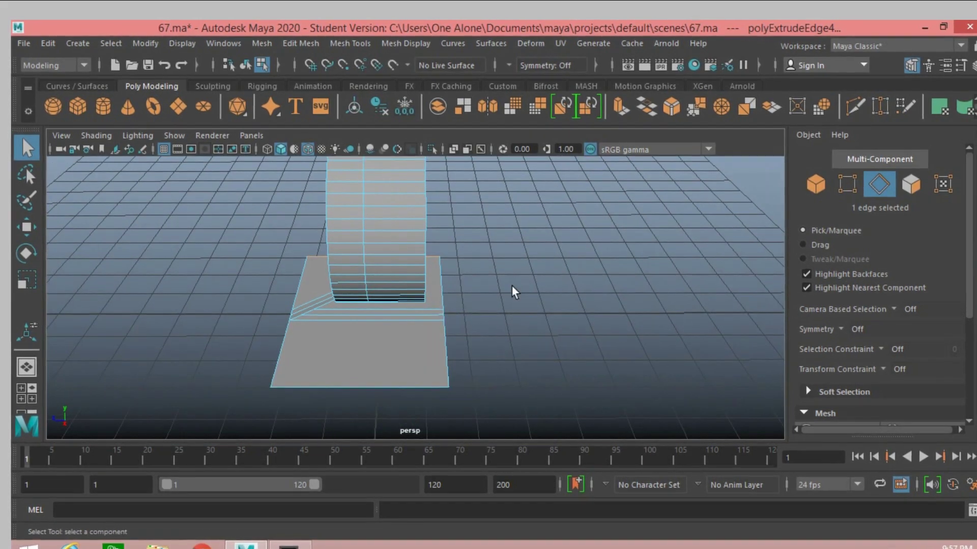
left_click(356, 47)
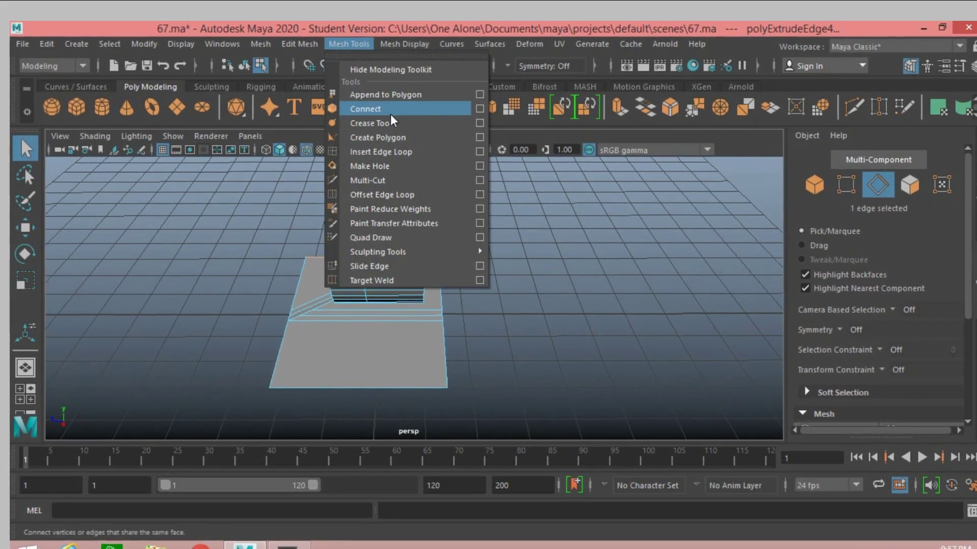
Insert an edge loop across the base plate near its outer end, placed from the side view.
left_click(478, 152)
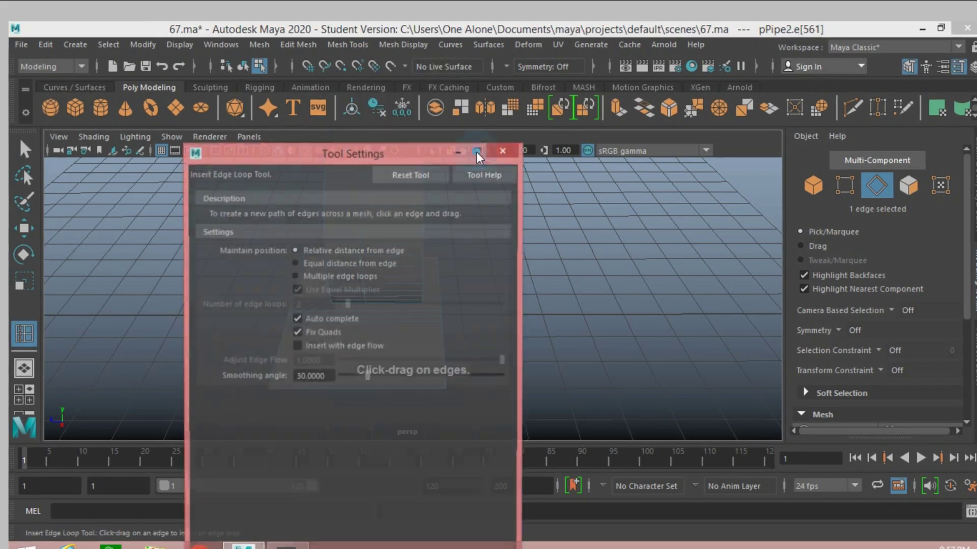
left_click(505, 151)
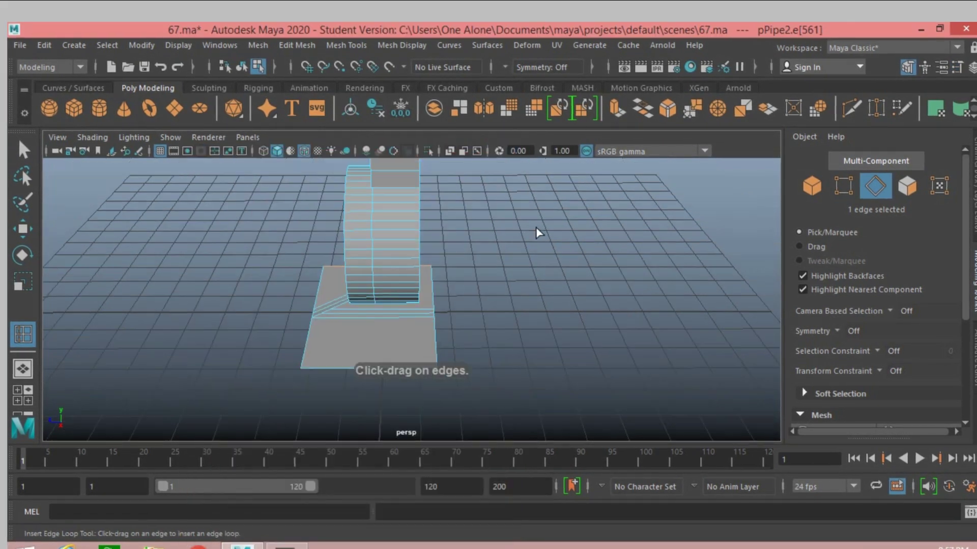
scroll(509, 341, "up", 1)
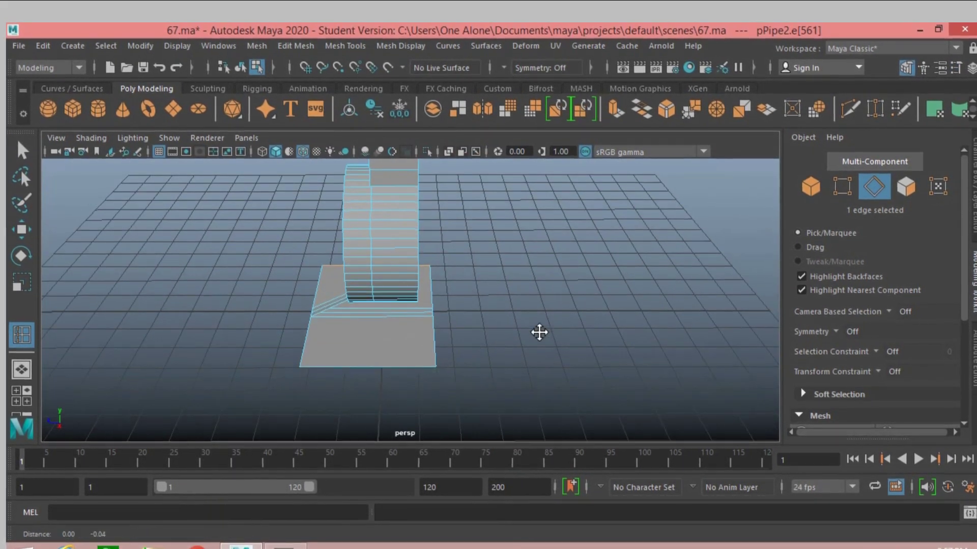
scroll(538, 331, "up", 2)
scroll(543, 308, "up", 3)
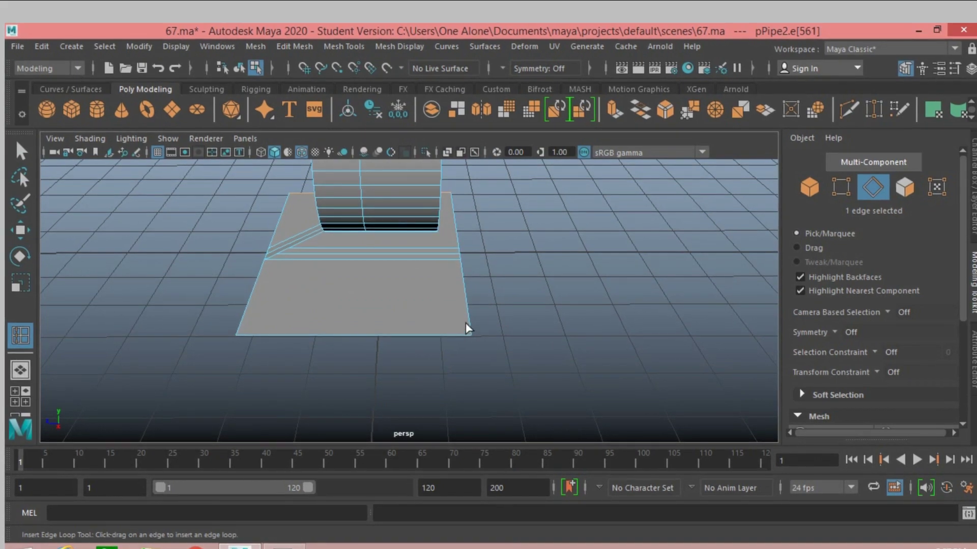
left_click_drag(466, 327, 498, 313, "alt")
key("space")
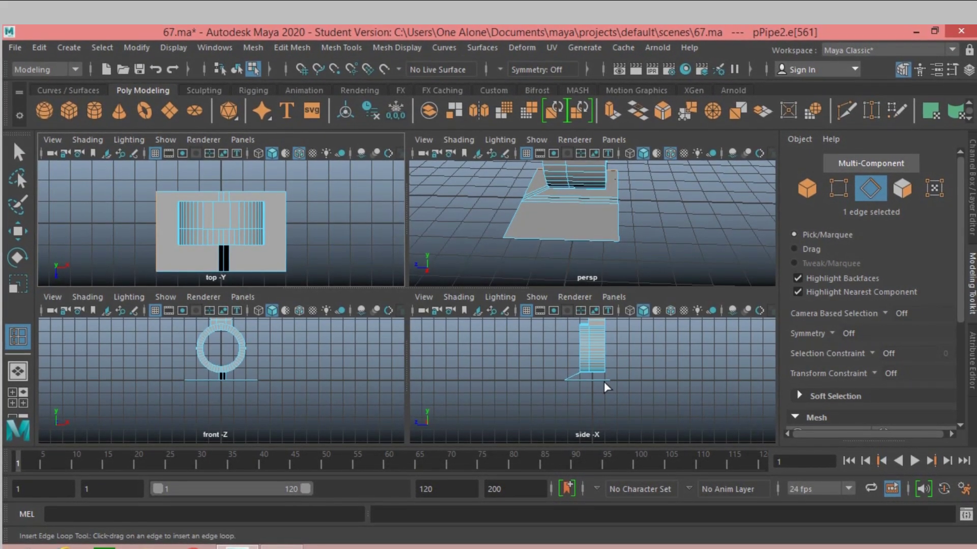
scroll(619, 385, "up", 2)
scroll(625, 386, "up", 2)
left_click(629, 386)
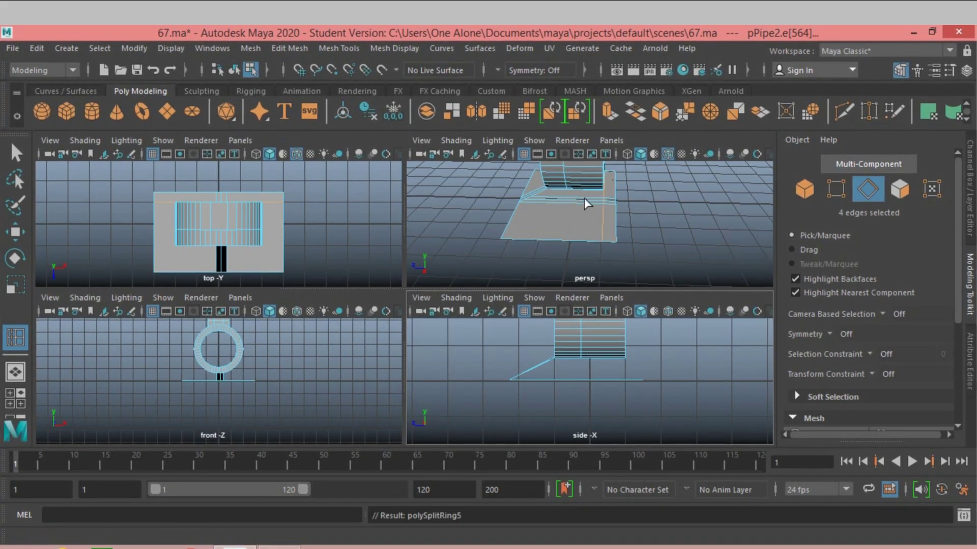
key("space")
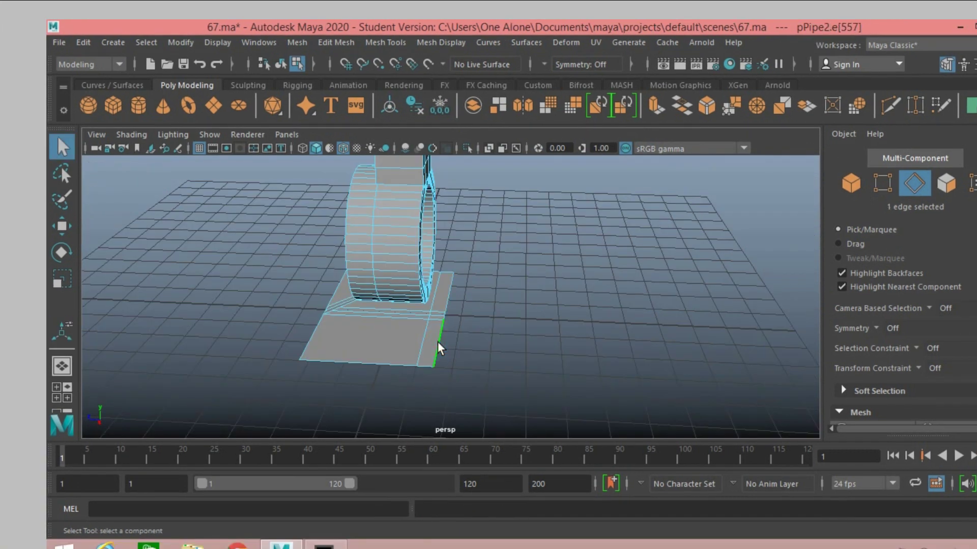
Undo the last extrusion and extrude the base plate's outer edge instead.
key("ctrl+z")
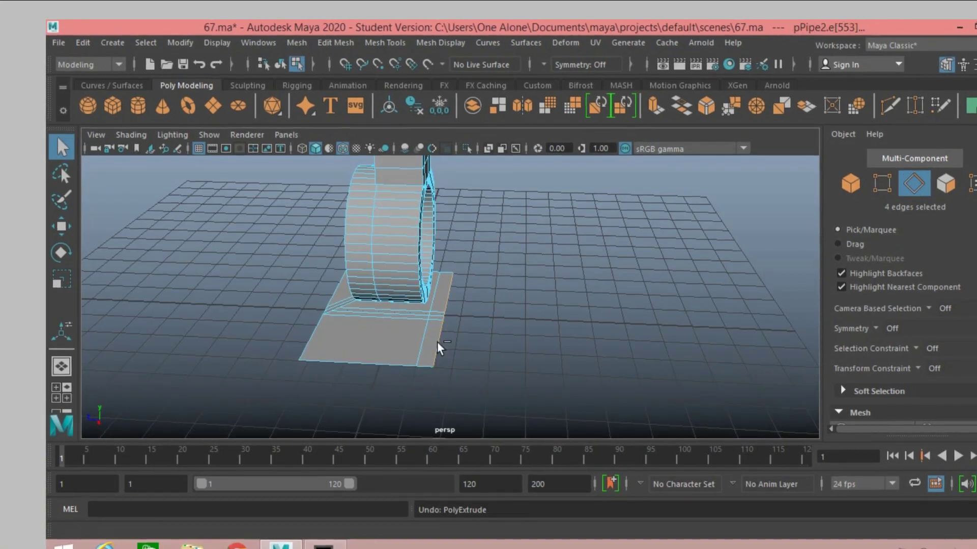
left_click(439, 348)
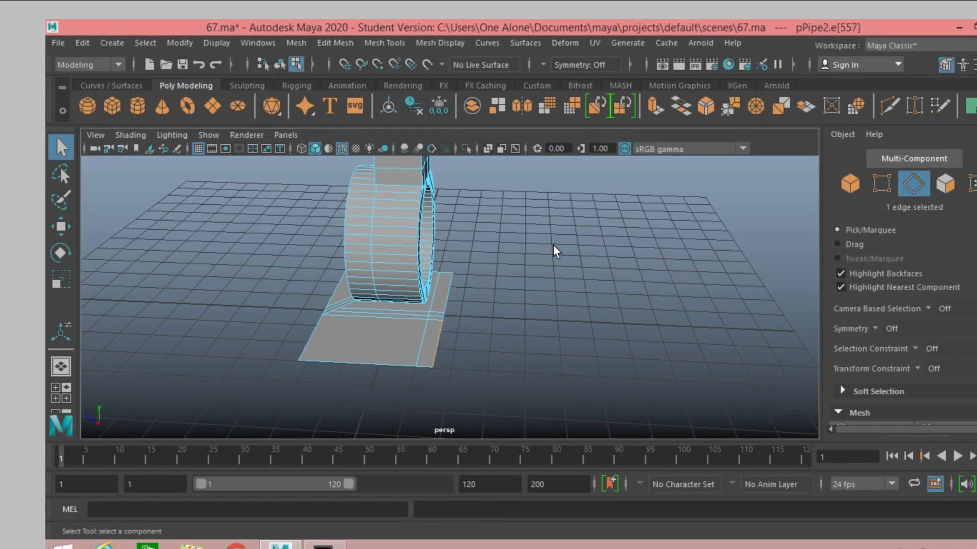
left_click(654, 106)
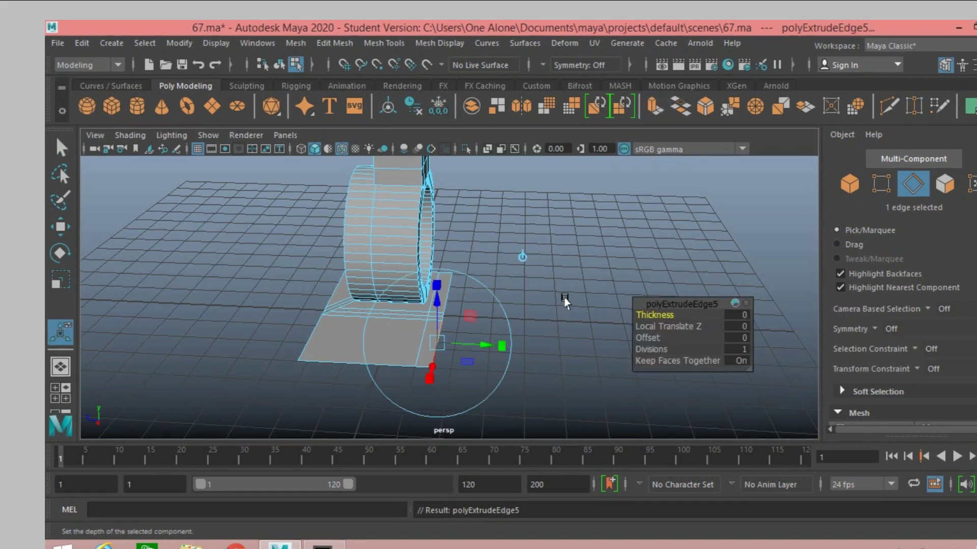
key("space")
key("space")
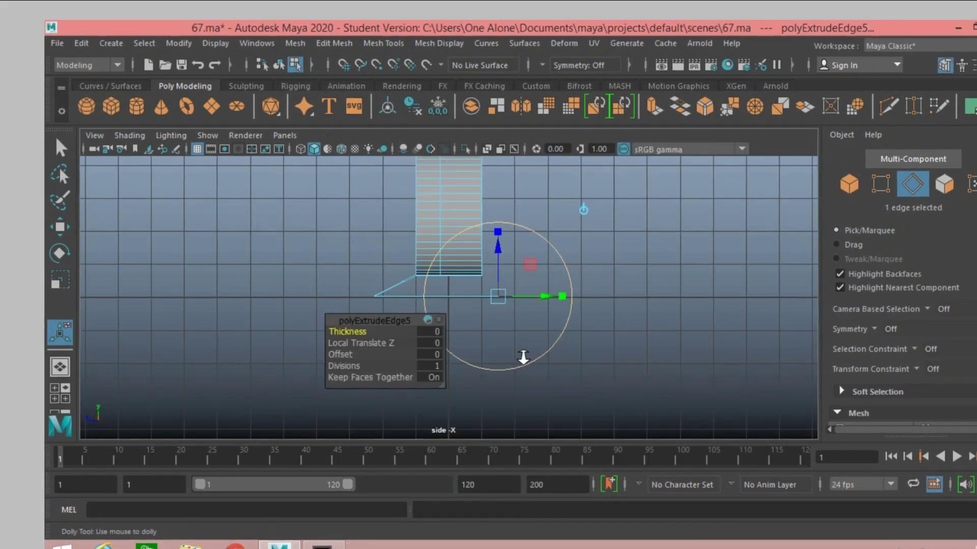
scroll(523, 357, "down", 1)
scroll(519, 360, "down", 1)
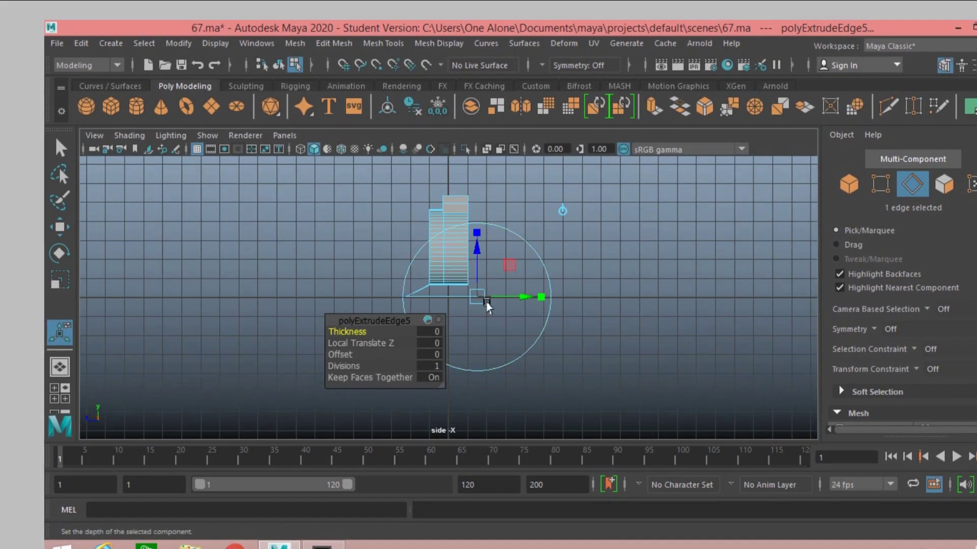
Move the extruded edge up into a thin upright wall, then select the plate's bottom edge.
left_click(54, 229)
left_click_drag(475, 225, 483, 145)
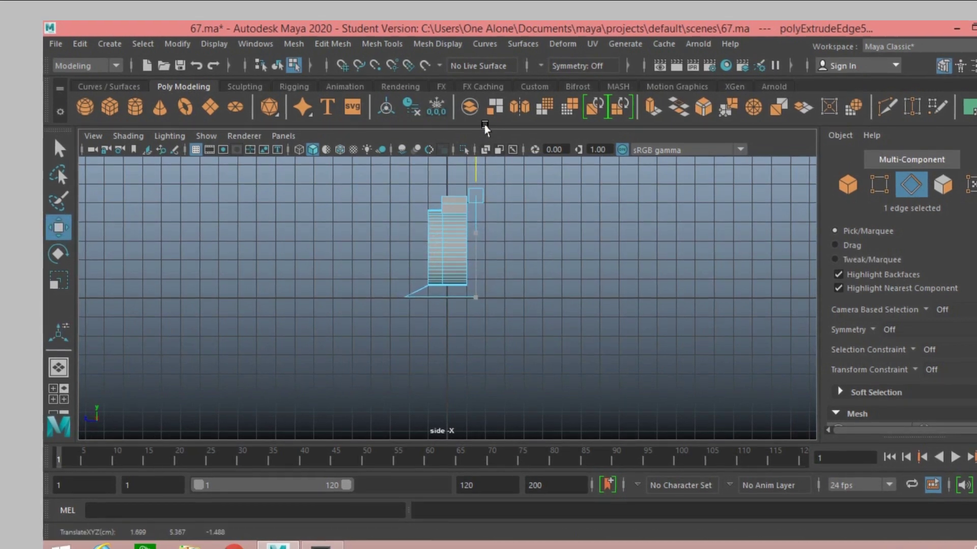
left_click_drag(486, 127, 484, 130)
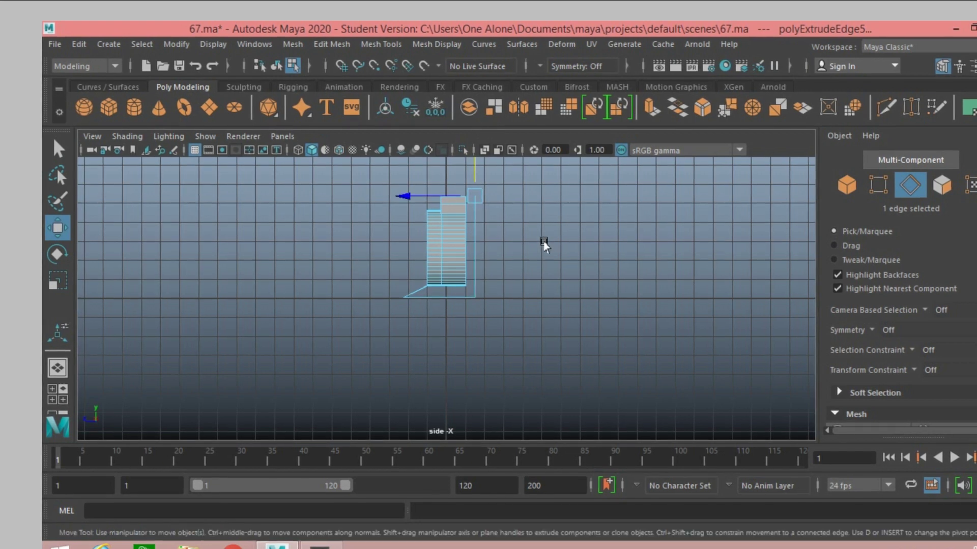
left_click(60, 142)
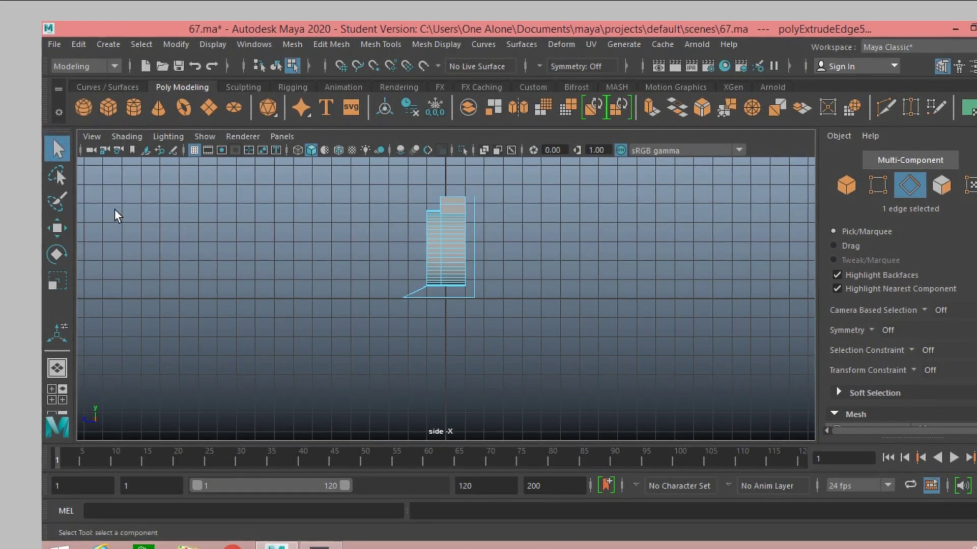
key("space")
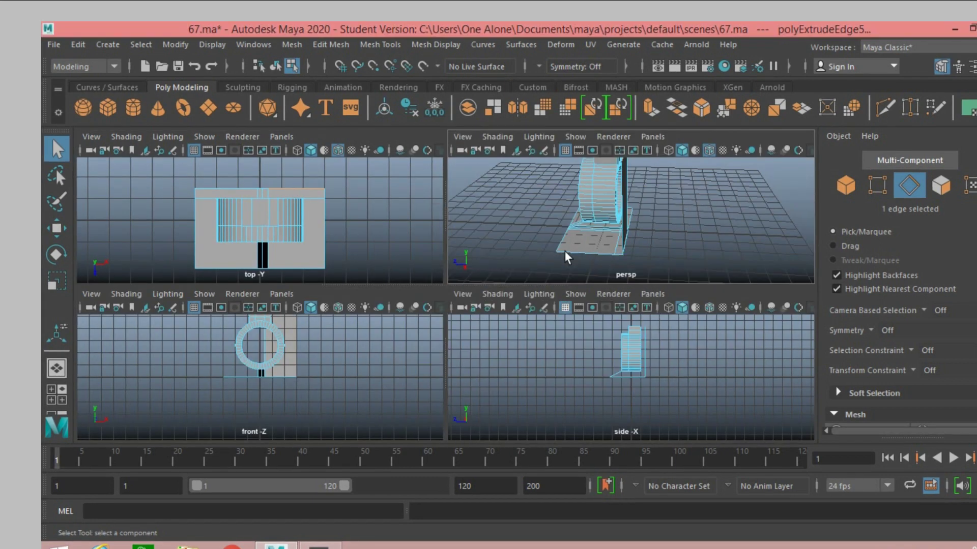
key("space")
left_click(420, 379)
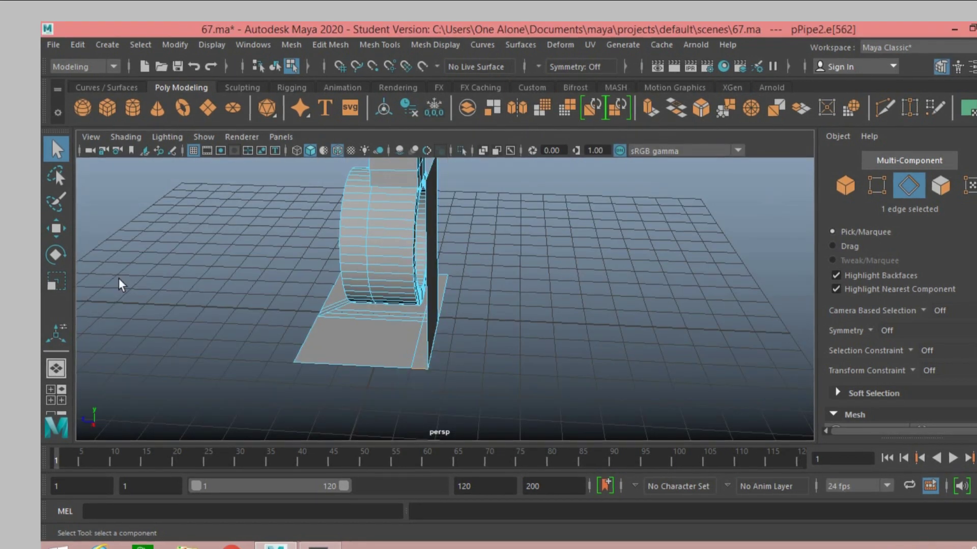
Extrude the selected bottom edge and raise it beside the back wall in side view.
left_click(652, 107)
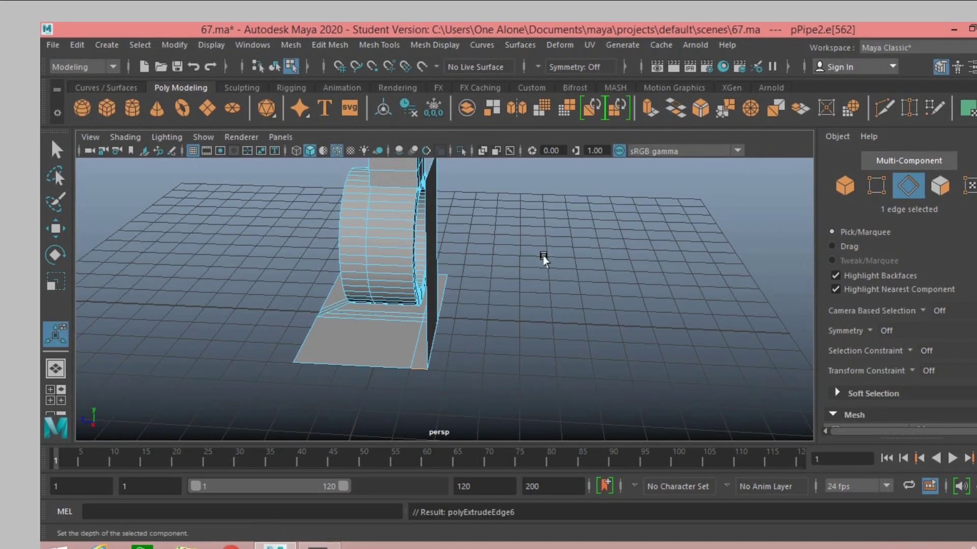
key("space")
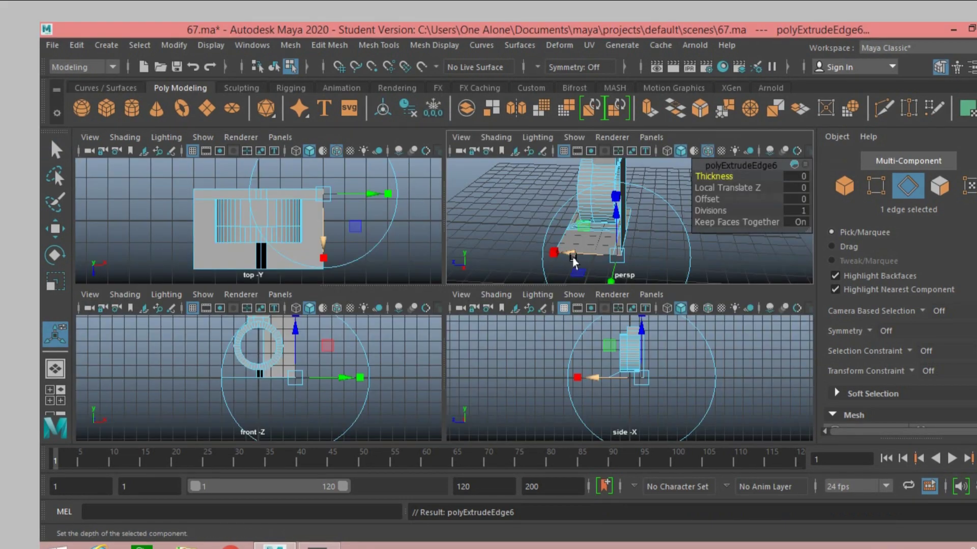
key("space")
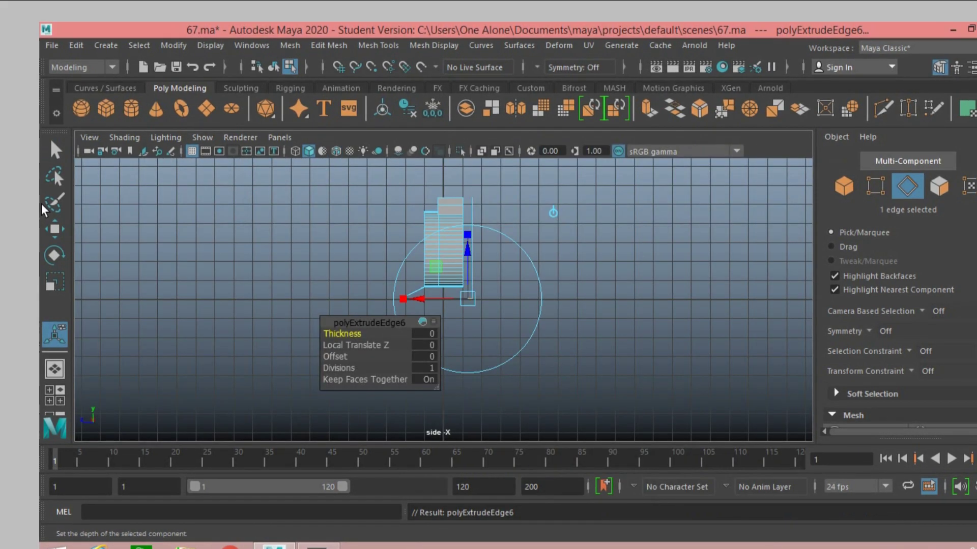
key("w")
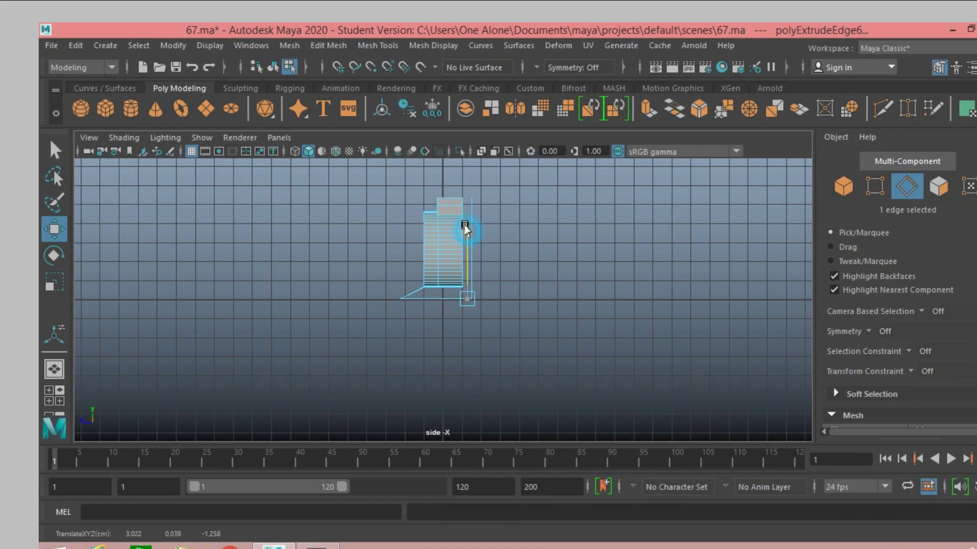
left_click_drag(466, 227, 463, 134)
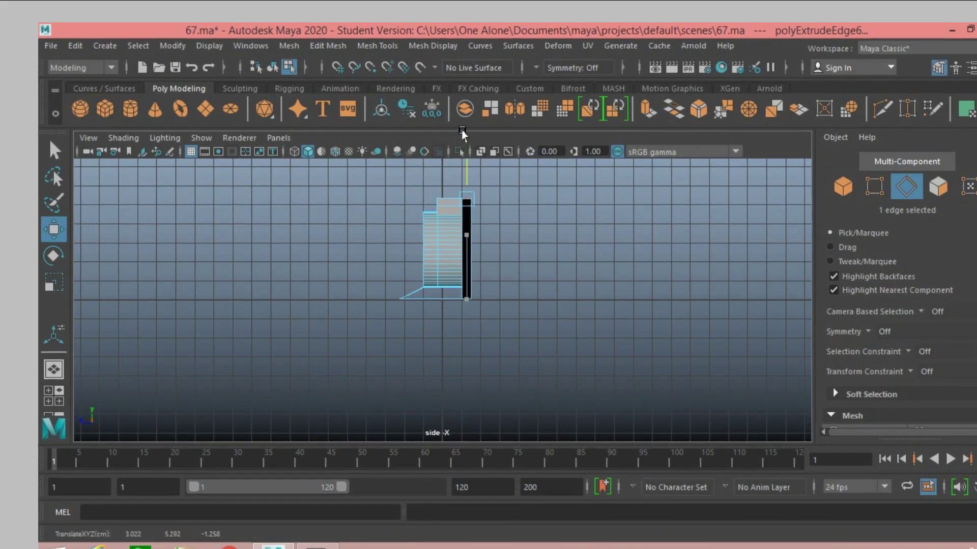
key("space")
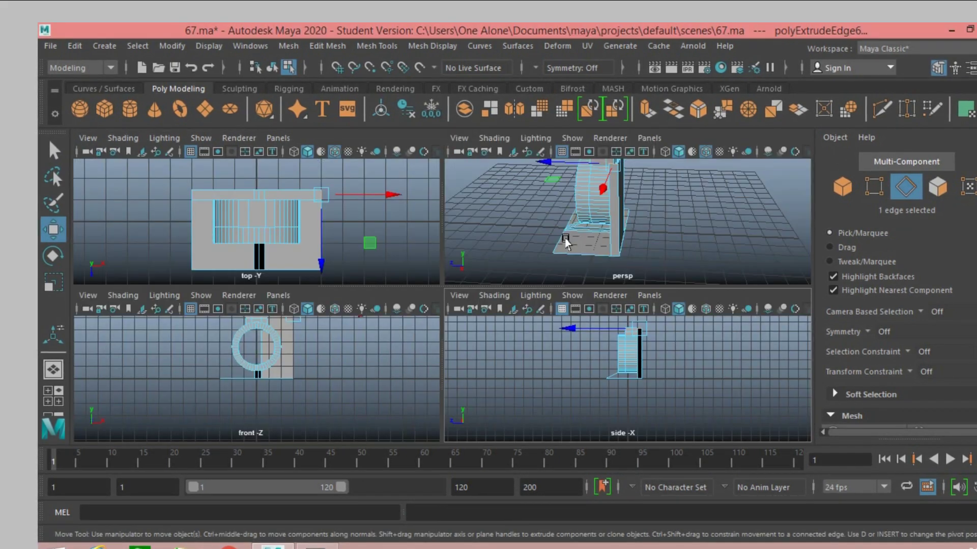
key("space")
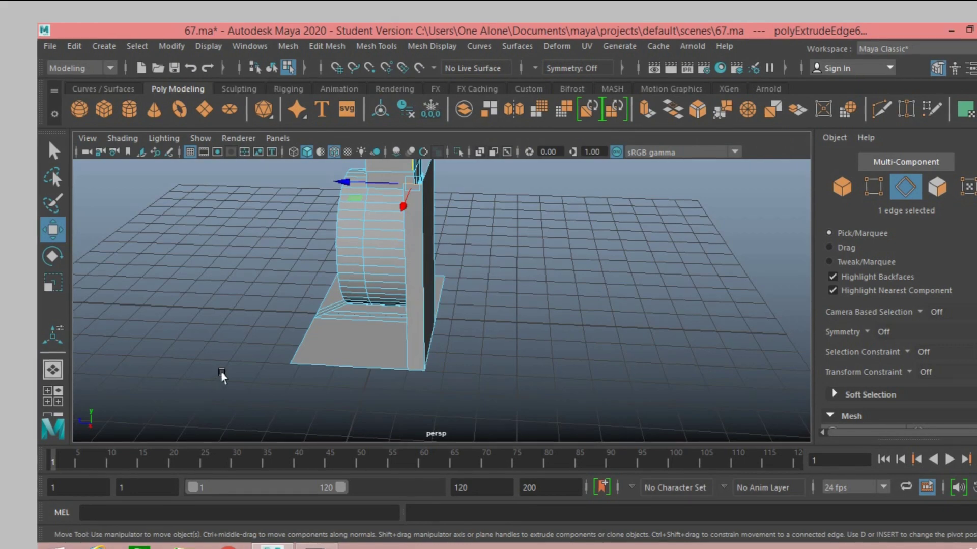
Extrude the edge where the ring meets the base and raise it upward.
left_click_drag(222, 375, 284, 377, "alt")
left_click(490, 371)
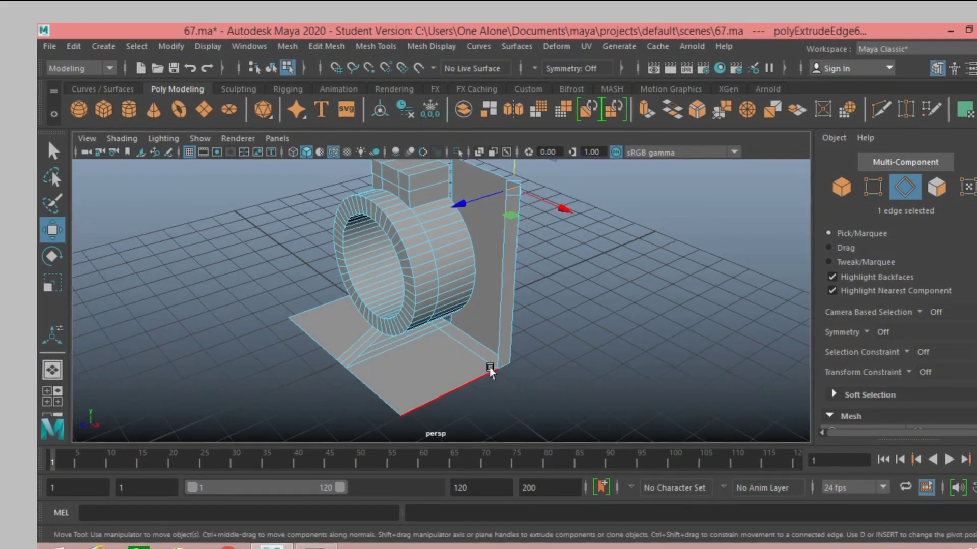
left_click(423, 343)
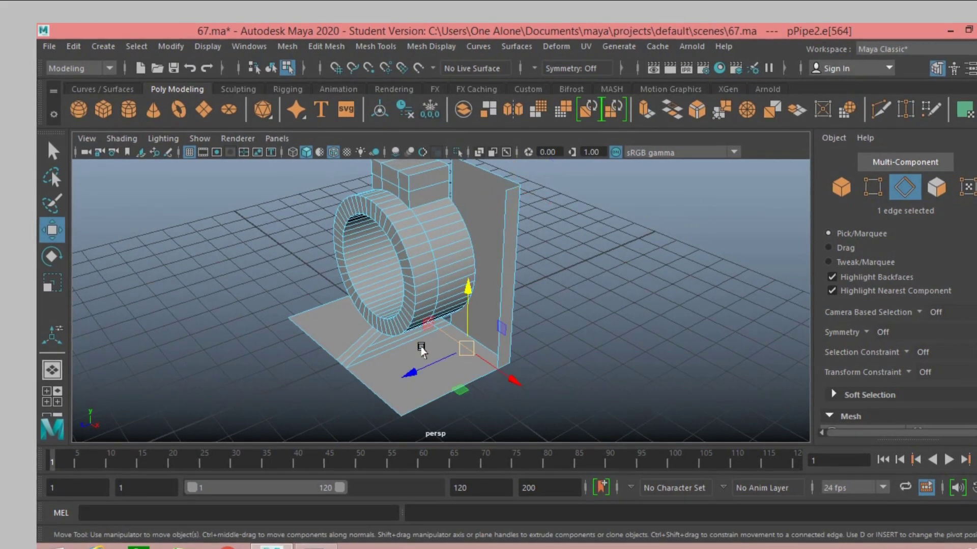
left_click(645, 121)
key("w")
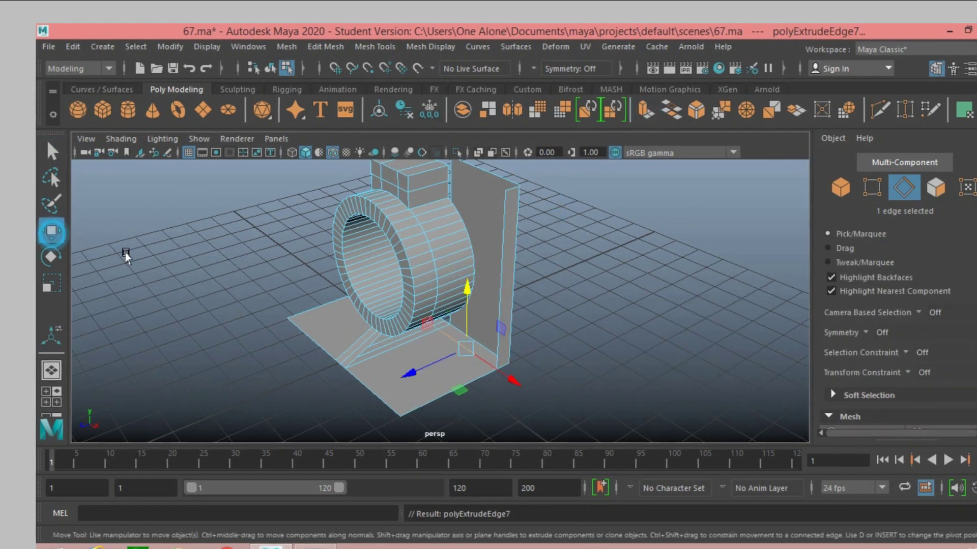
mouse_move(465, 293)
left_mouse_down()
mouse_move(478, 208)
mouse_move(471, 102)
left_mouse_up()
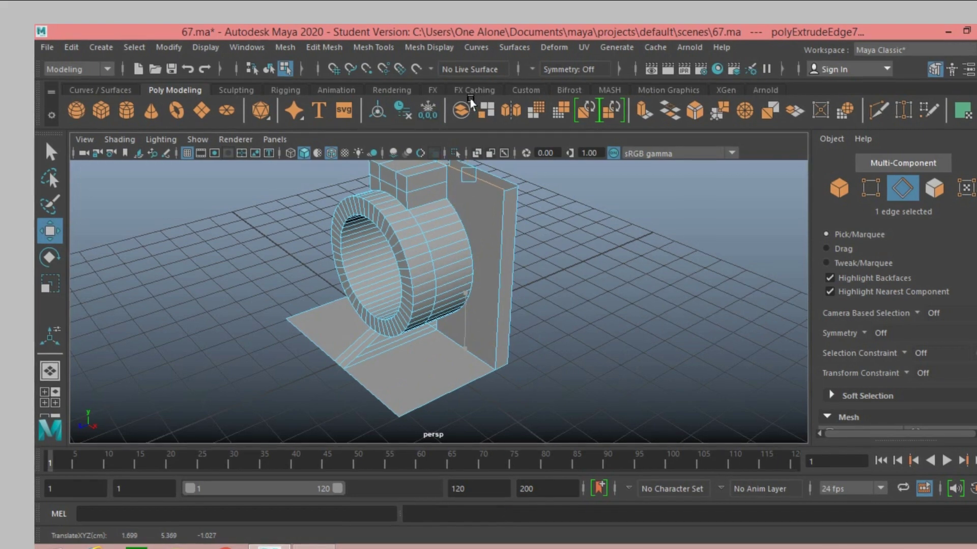
mouse_move(471, 104)
left_mouse_down("alt")
mouse_move(621, 239)
mouse_move(512, 266)
mouse_move(595, 288)
mouse_move(528, 287)
mouse_move(554, 292)
left_mouse_up("alt")
scroll(555, 292, "up", 2)
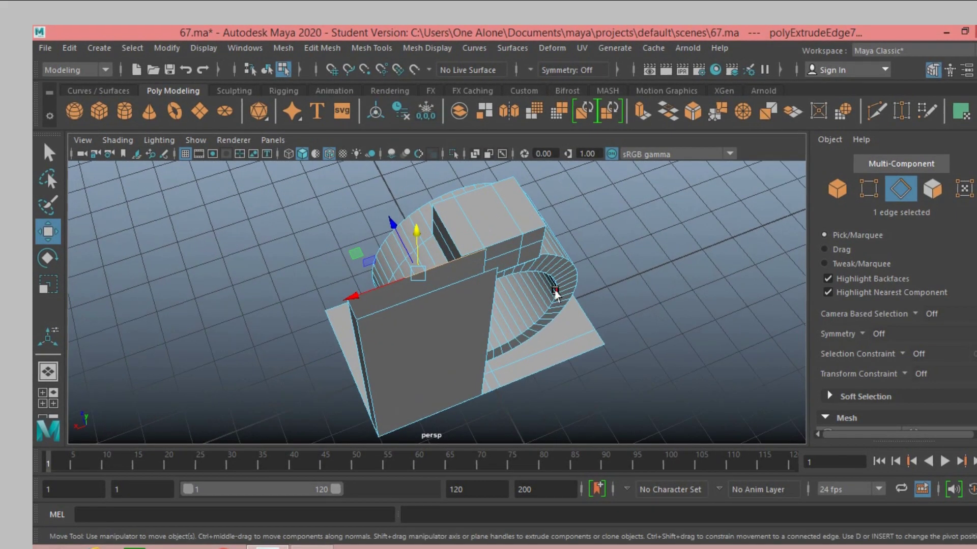
middle_click_drag(554, 292, 583, 246, "alt")
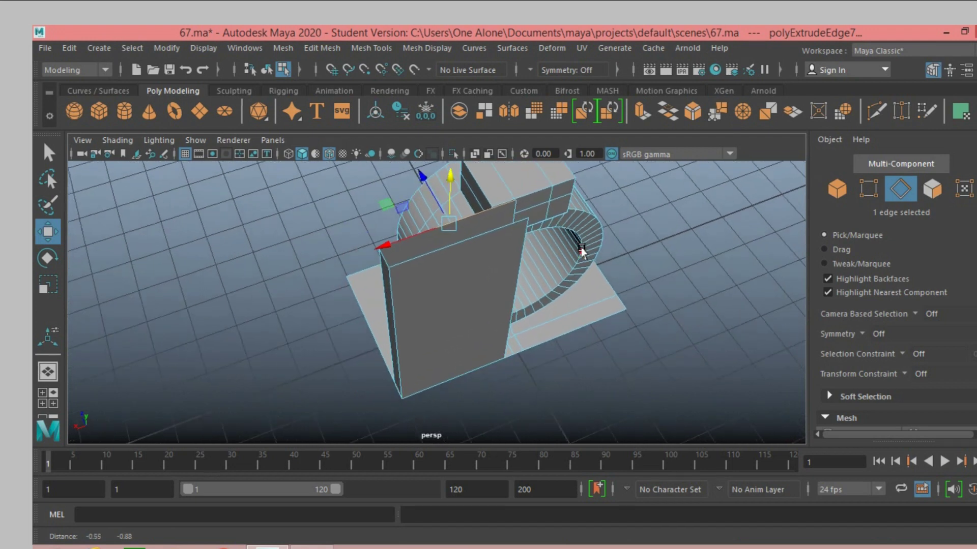
Extrude the wall's vertical front edge and slide the new edge across the wall top.
left_click(379, 262)
key("ctrl+e")
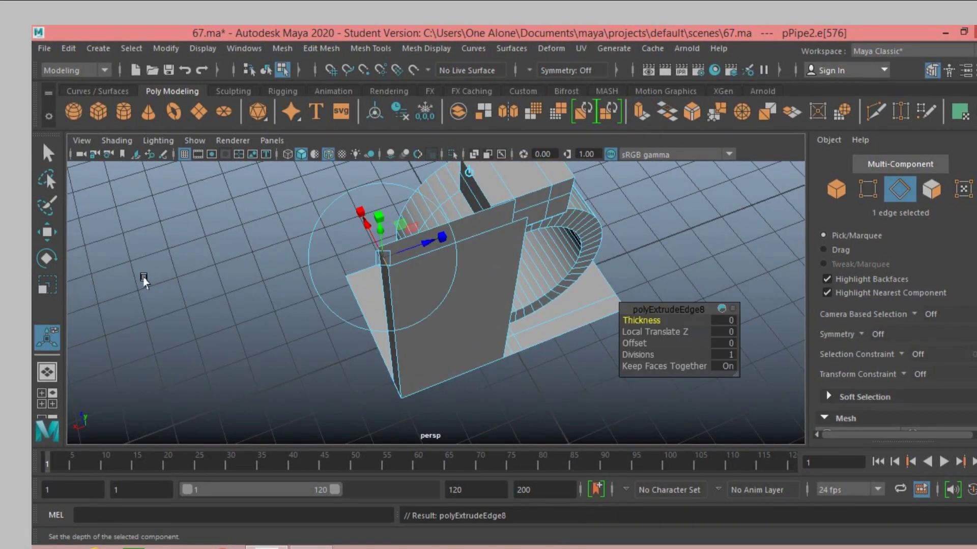
key("w")
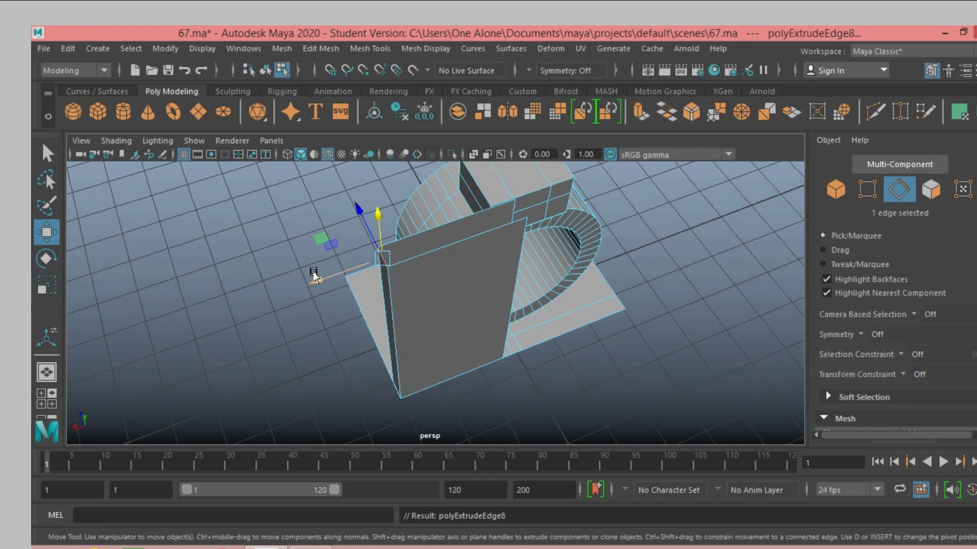
left_click_drag(314, 276, 461, 253)
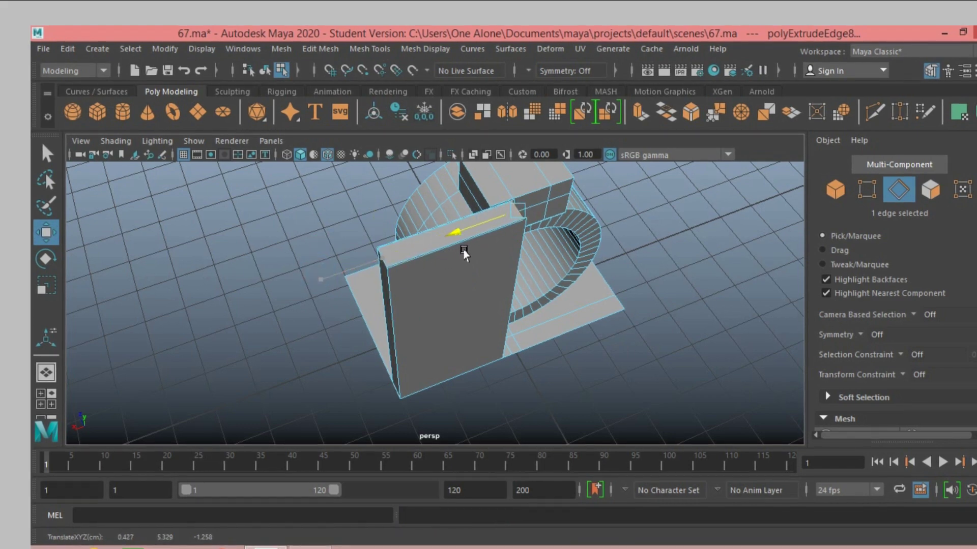
mouse_move(285, 299)
left_mouse_down("alt")
mouse_move(336, 318)
mouse_move(290, 310)
mouse_move(572, 342)
mouse_move(473, 318)
mouse_move(368, 356)
mouse_move(450, 343)
left_mouse_up("alt")
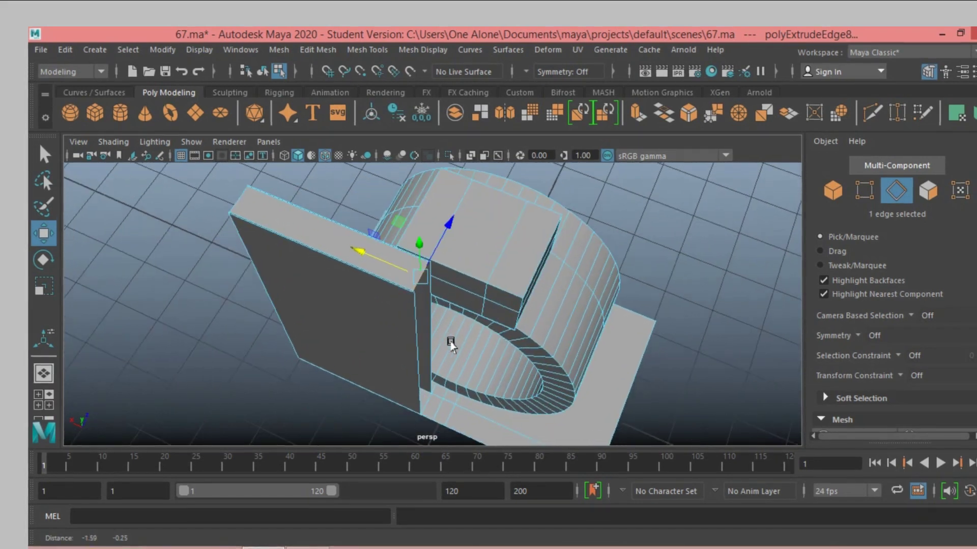
Merge the vertices at the back wall's corner with a 0.01 distance threshold.
left_click(863, 192)
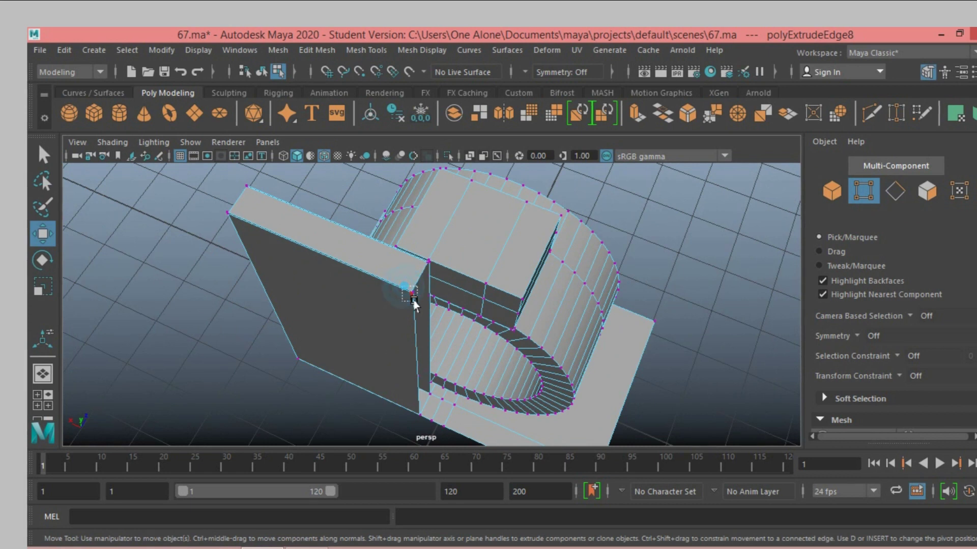
left_click(411, 295)
left_click_drag(704, 251, 650, 258, "alt")
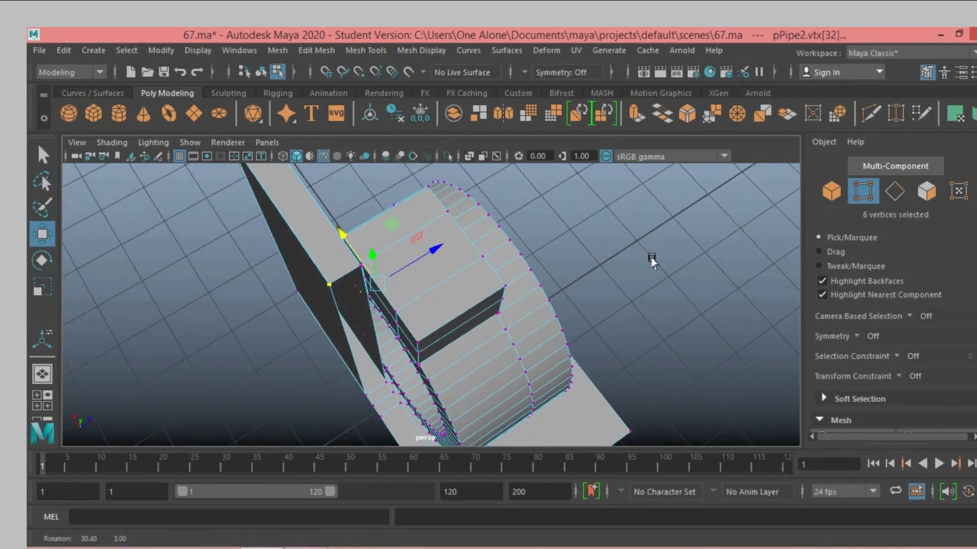
left_click_drag(274, 327, 275, 325)
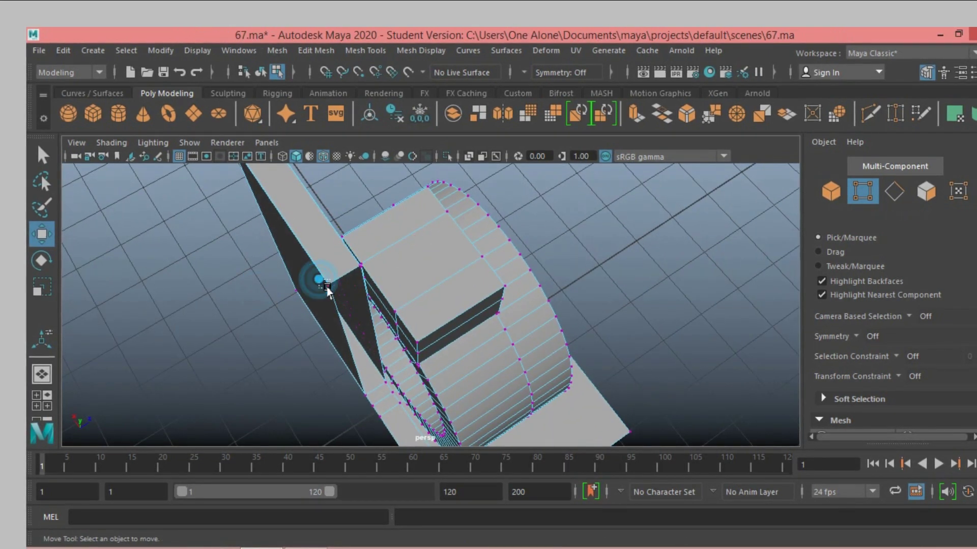
left_click(327, 285)
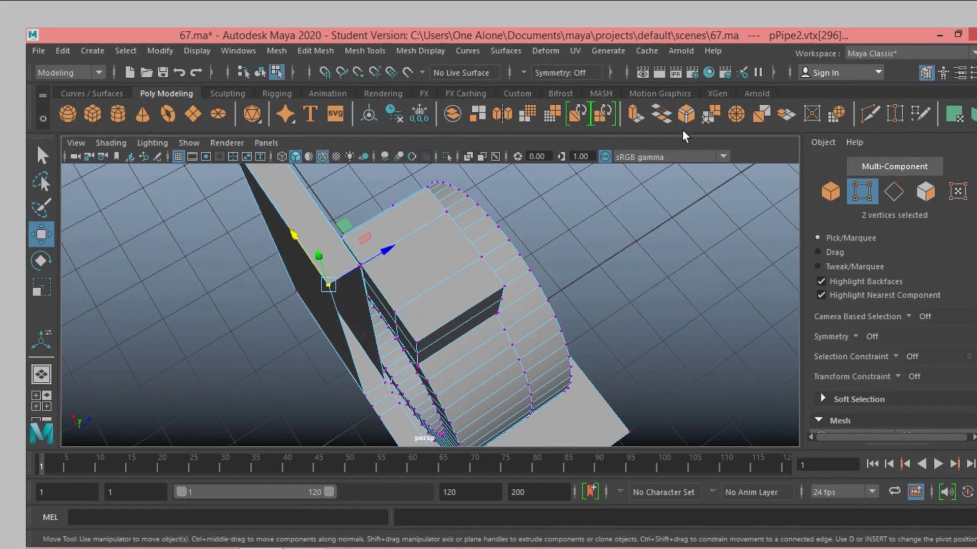
left_click(709, 113)
key("f")
mouse_move(541, 229)
left_mouse_down("alt")
mouse_move(569, 249)
mouse_move(559, 252)
left_mouse_up("alt")
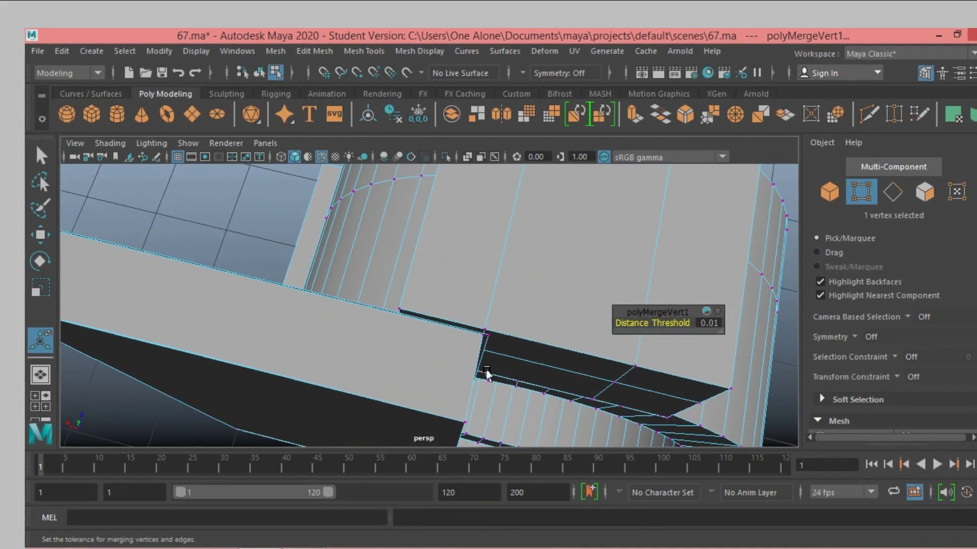
scroll(522, 361, "up", 3)
Merge the two vertices at the corner gap.
left_click(542, 367)
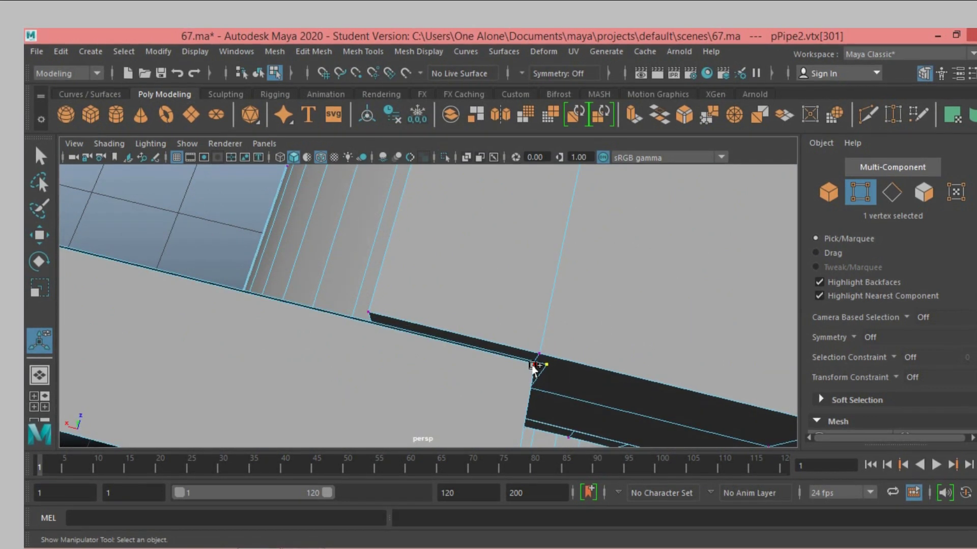
left_click(534, 365, "shift")
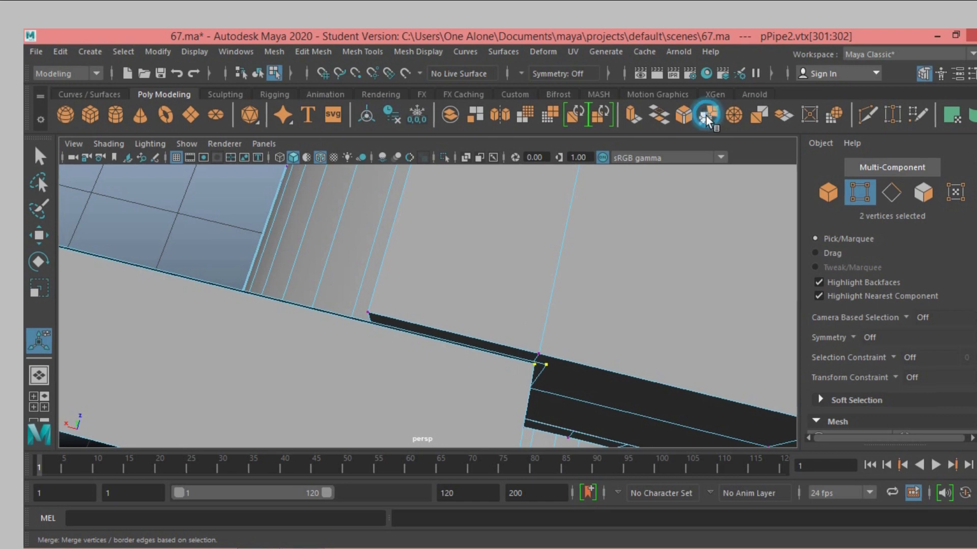
left_click(732, 116)
scroll(549, 228, "down", 5)
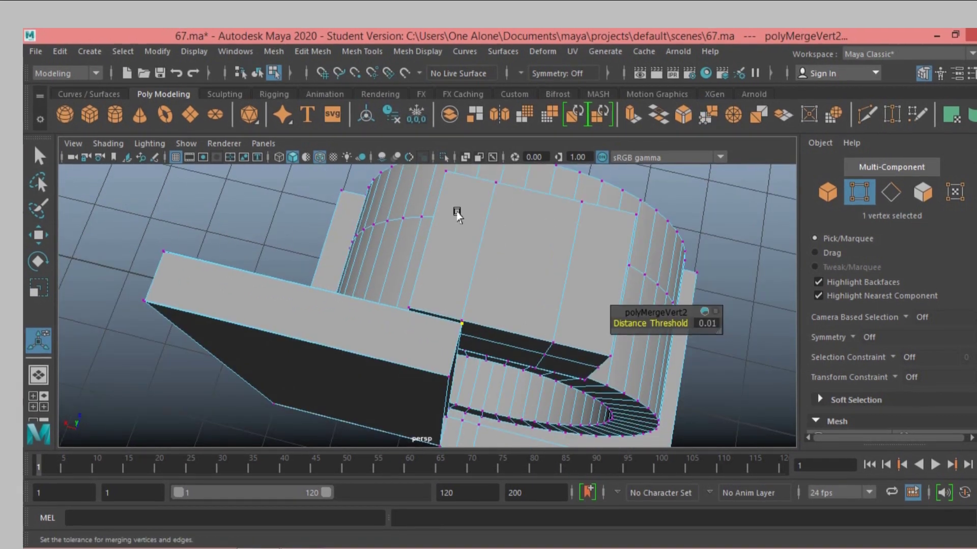
Merge the wall's outer corner vertices, redoing it after an unwanted merge.
left_click(173, 255, "shift")
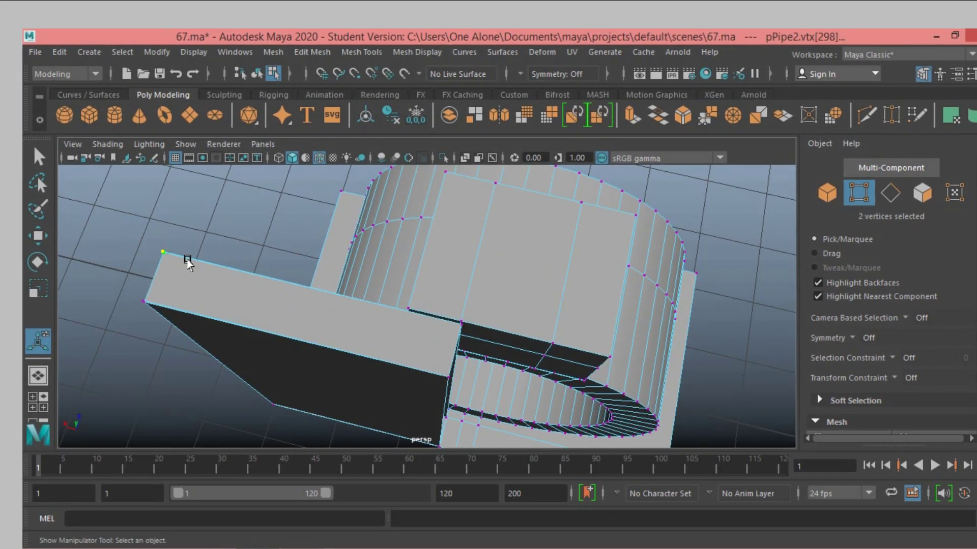
left_click(705, 116)
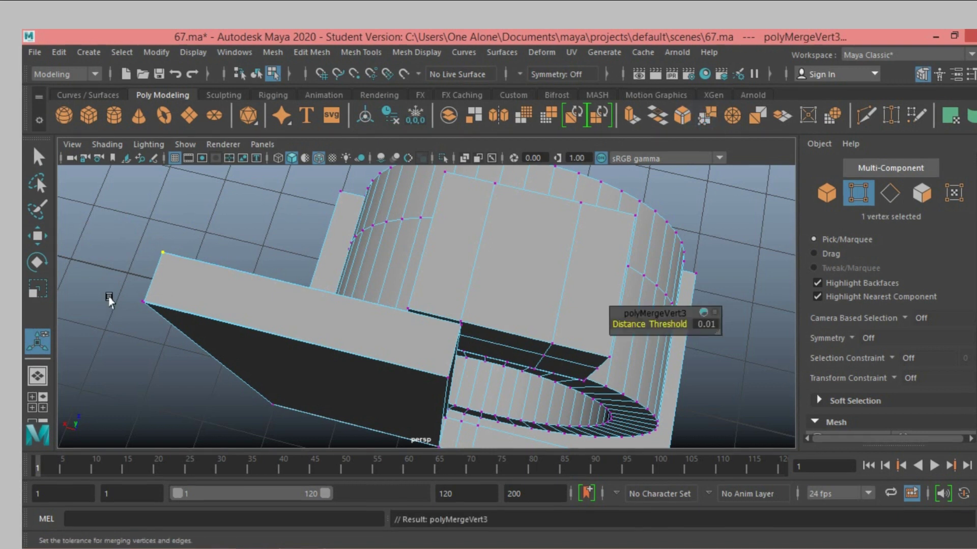
key("ctrl+z")
left_click(704, 116)
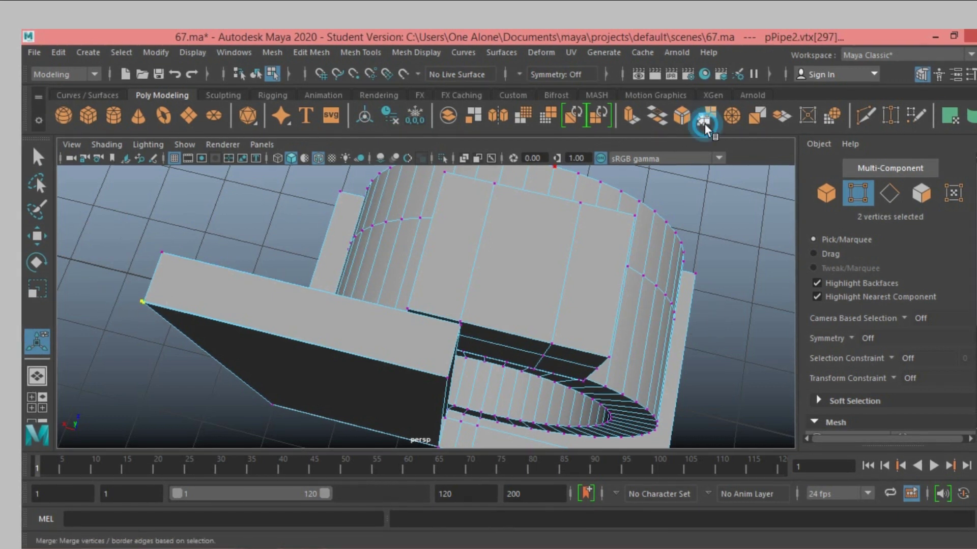
scroll(193, 274, "down", 3)
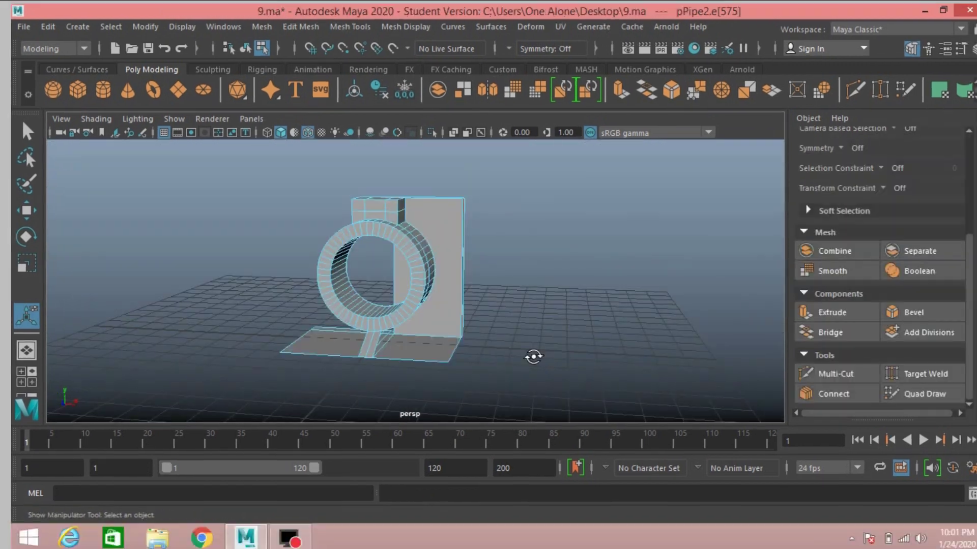
left_click_drag(534, 353, 697, 359, "alt")
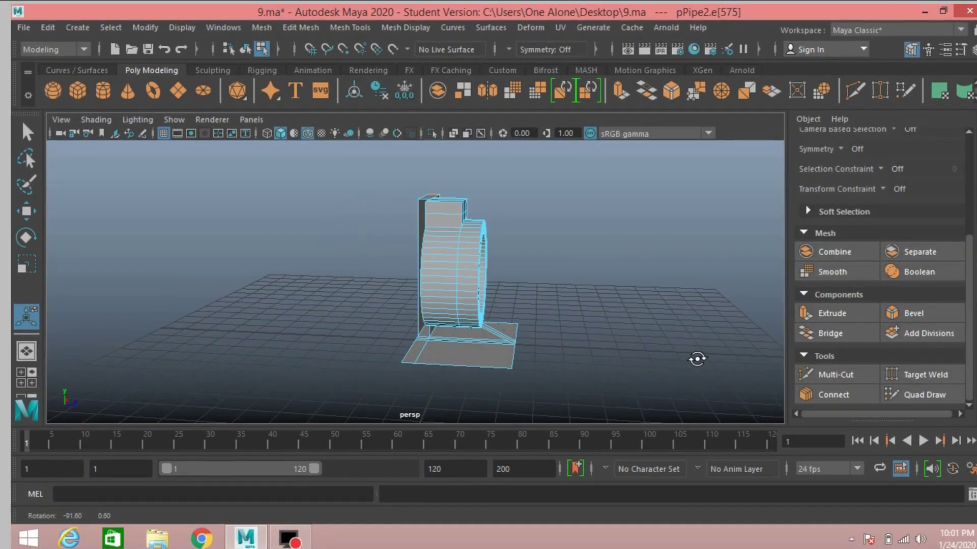
Extrude three base plate edges and raise them upward.
left_click_drag(506, 392, 541, 396, "alt")
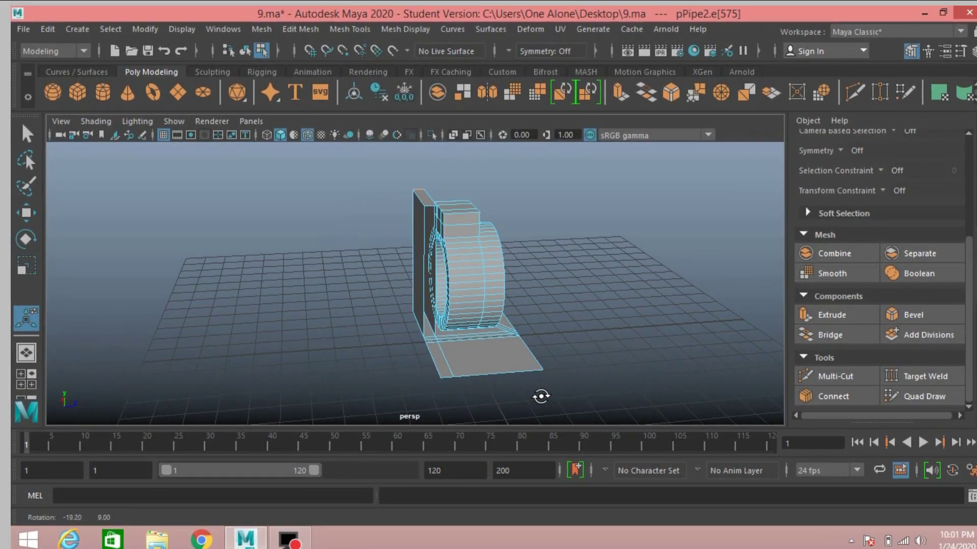
left_click(431, 371)
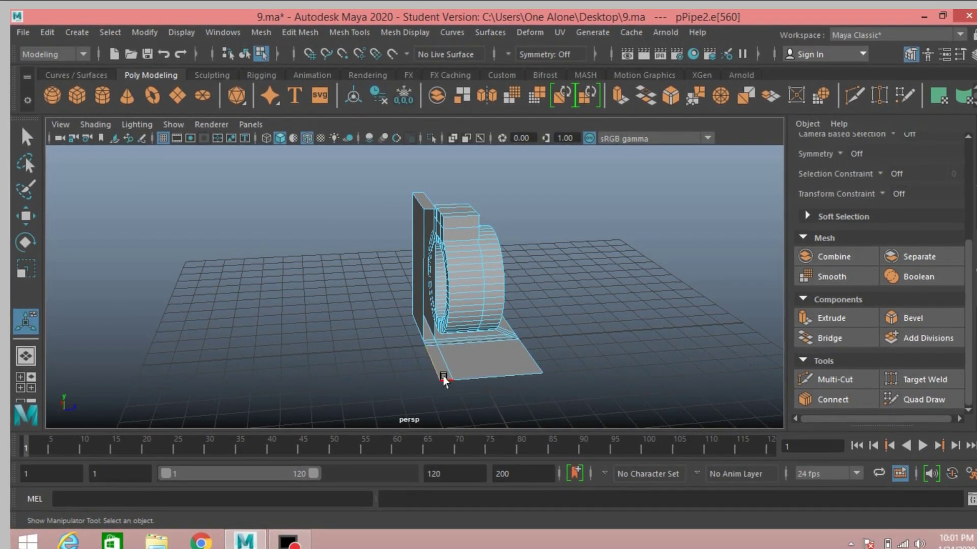
left_click(444, 380, "shift")
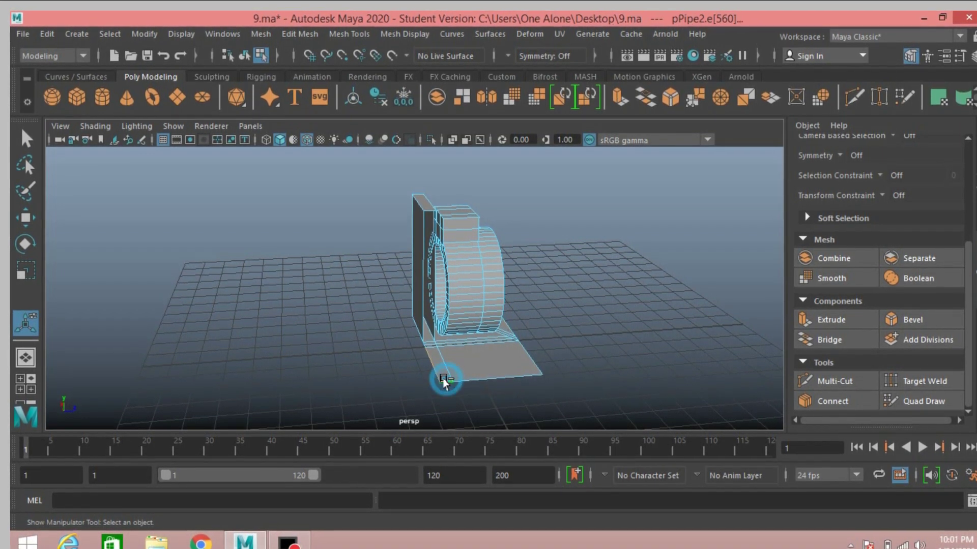
left_click(439, 367)
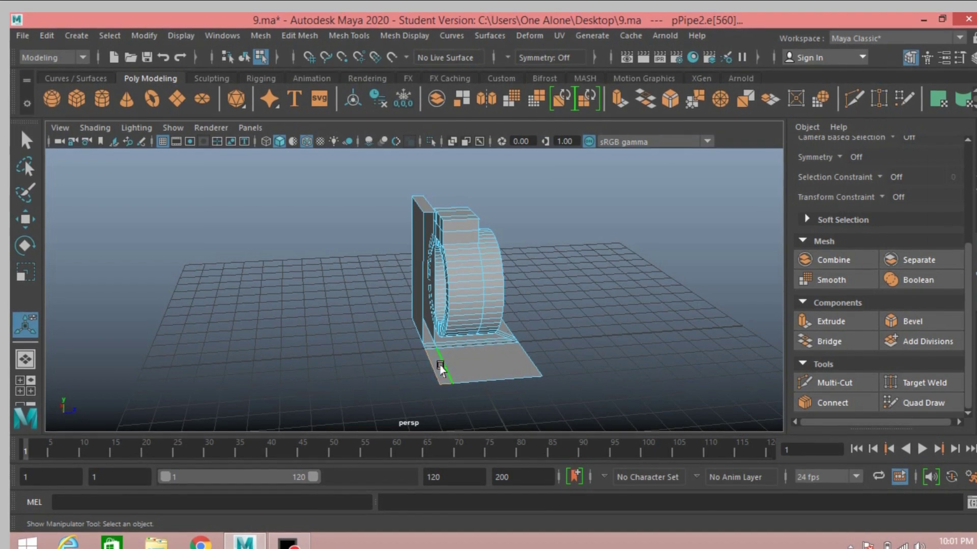
left_click(613, 102)
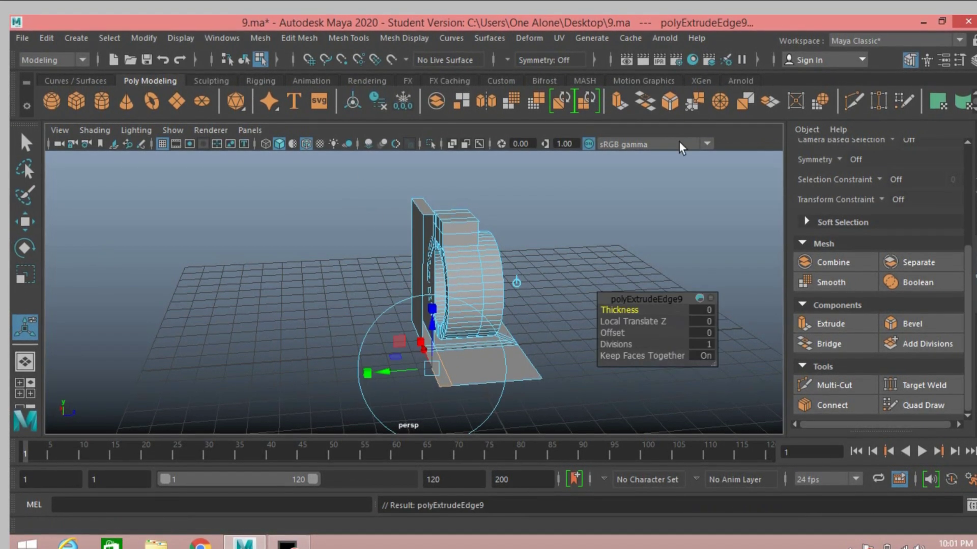
left_click(21, 229)
left_click_drag(431, 369, 448, 181)
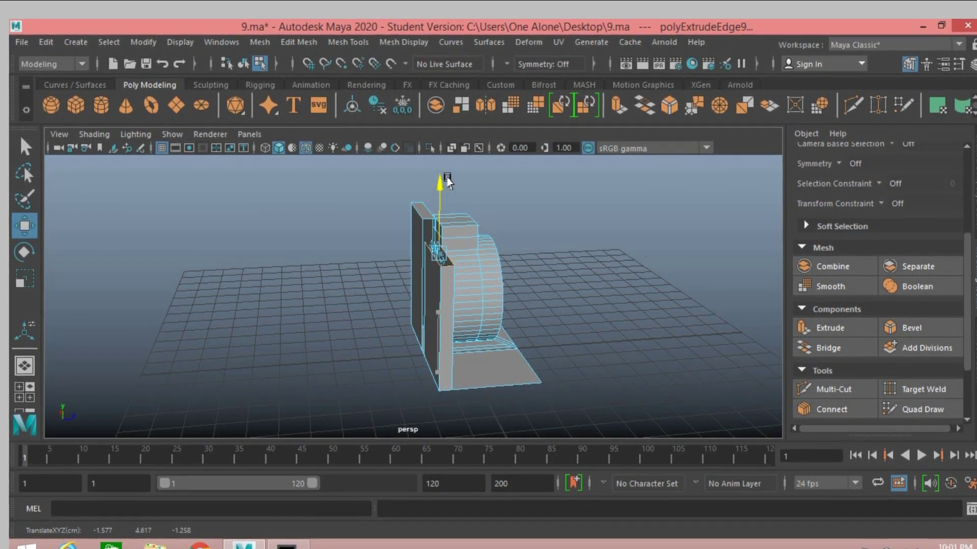
left_click_drag(448, 181, 446, 164)
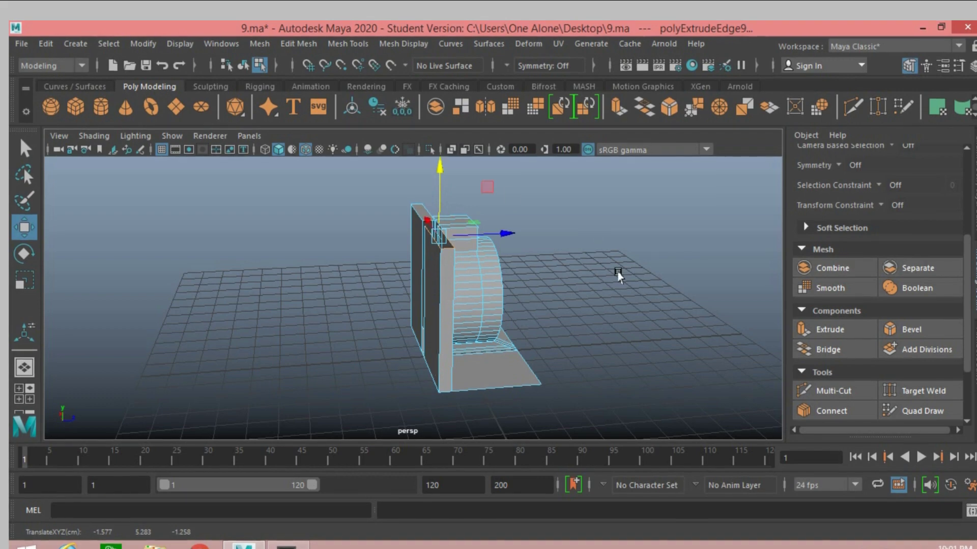
Align the extruded edges level with the wall top in the front view.
key("space")
key("space")
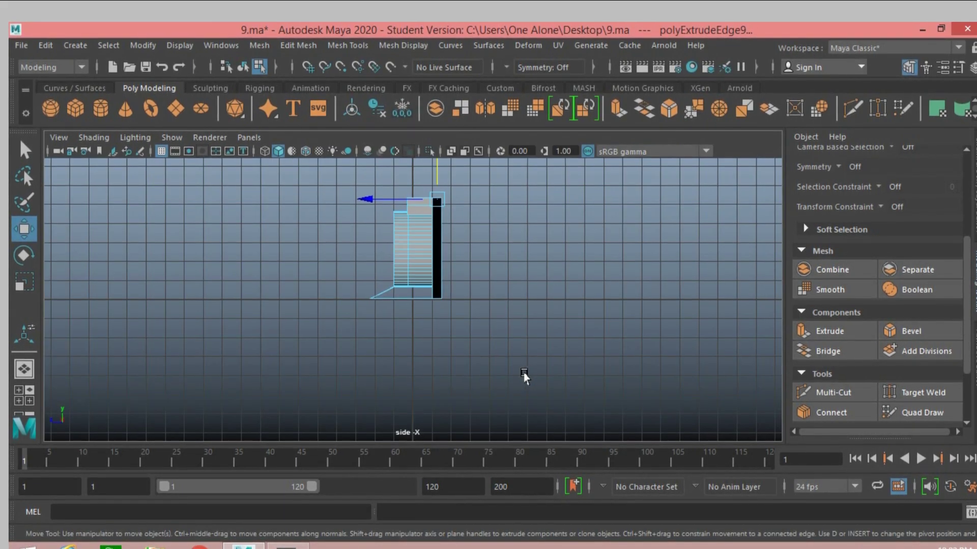
key("space")
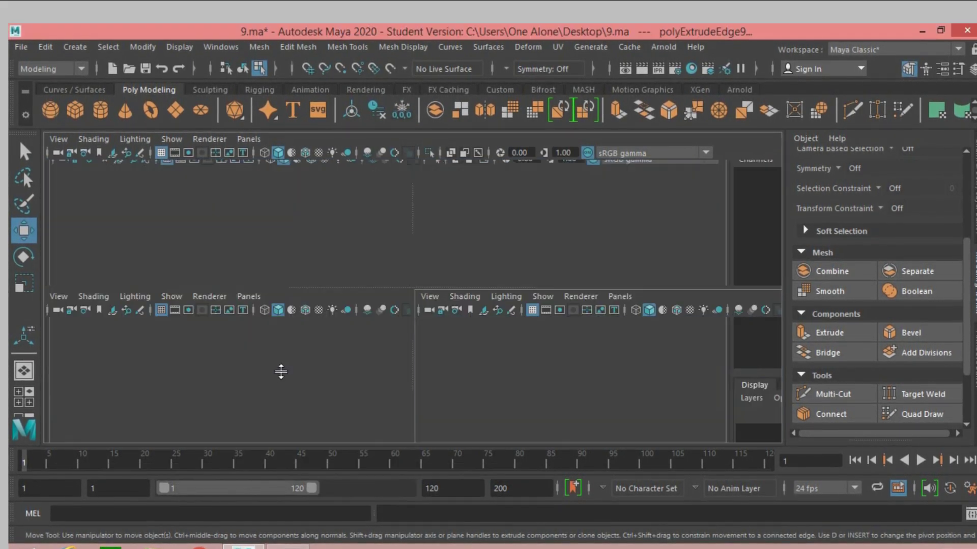
key("space")
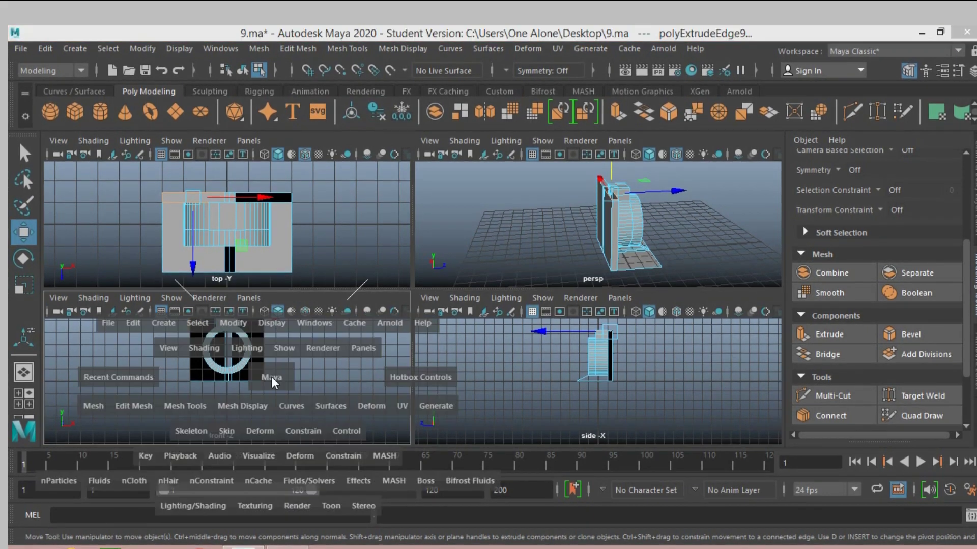
key("f")
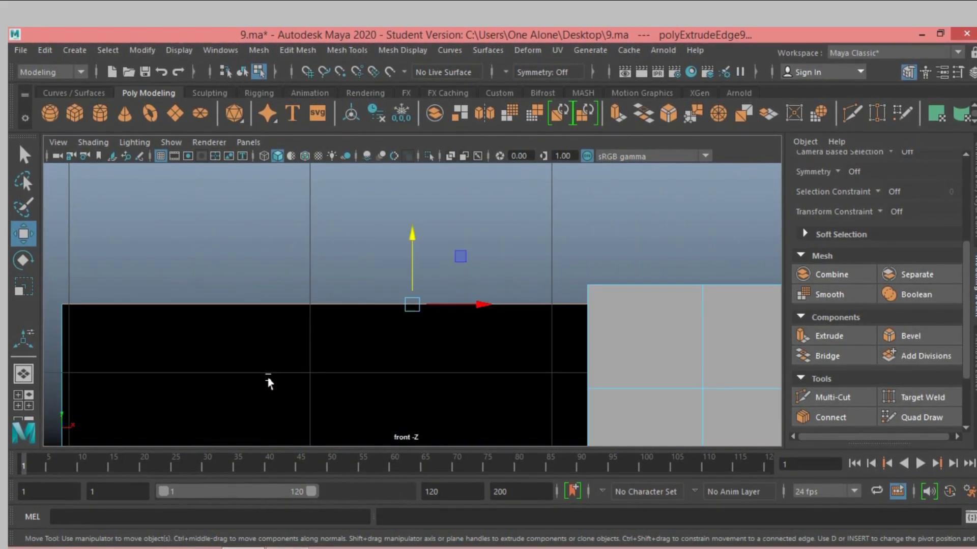
left_click_drag(413, 234, 415, 220)
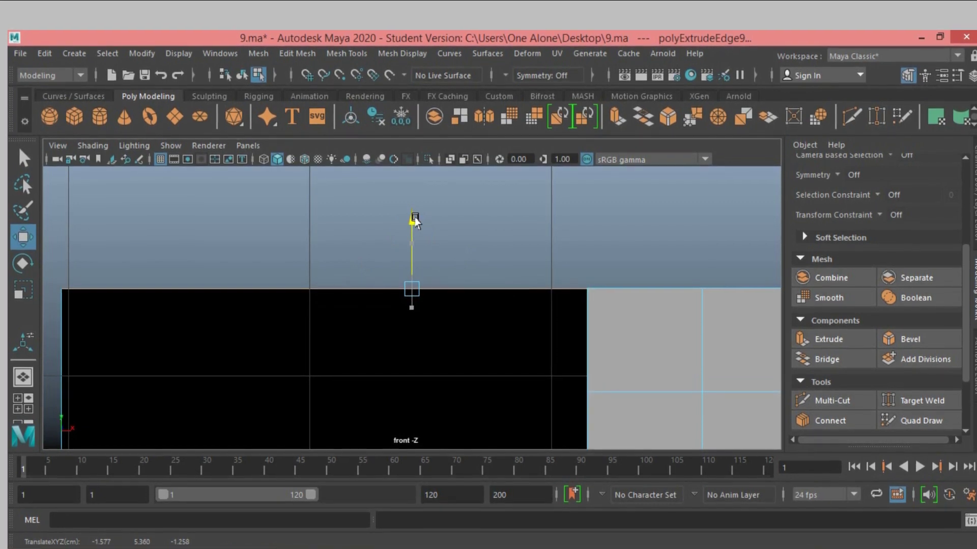
key("space")
key("space")
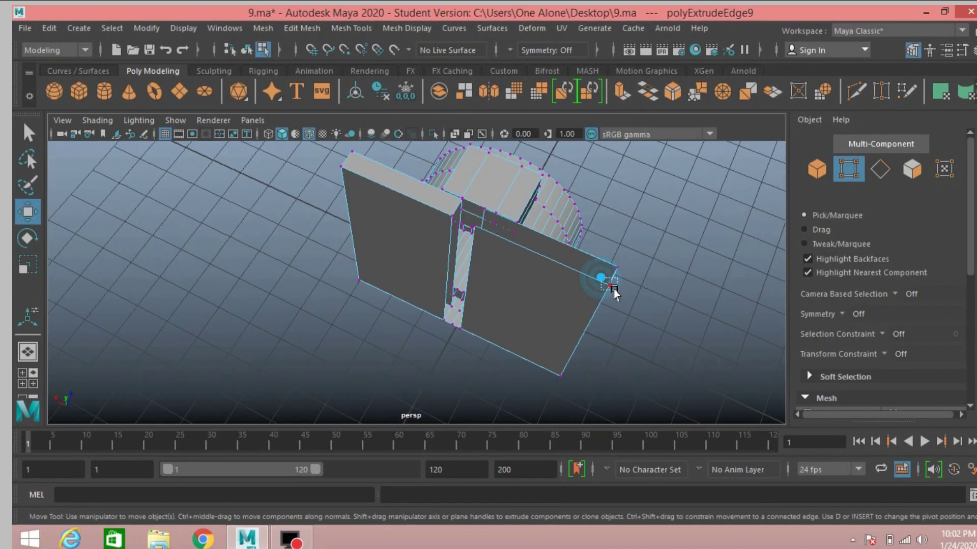
Select a top corner vertex of the wall and inspect the corner.
left_click(613, 289)
mouse_move(670, 272)
left_mouse_down("alt")
mouse_move(682, 316)
mouse_move(669, 310)
left_mouse_up("alt")
left_click(684, 302)
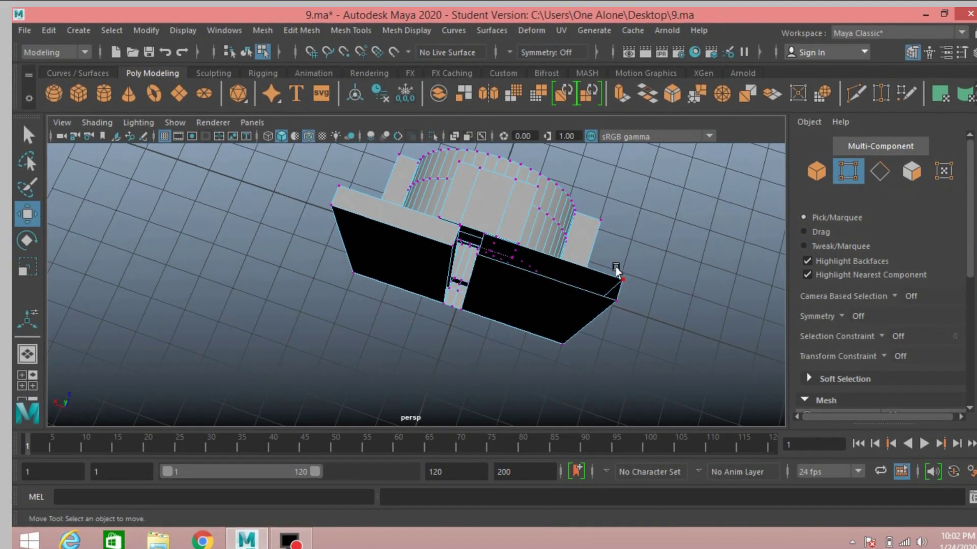
left_click(619, 277)
mouse_move(634, 293)
left_mouse_down("alt")
mouse_move(660, 295)
mouse_move(593, 277)
mouse_move(453, 266)
mouse_move(611, 255)
mouse_move(619, 244)
mouse_move(661, 290)
mouse_move(638, 292)
mouse_move(617, 269)
mouse_move(623, 299)
mouse_move(497, 257)
mouse_move(403, 251)
mouse_move(587, 264)
mouse_move(559, 272)
left_mouse_up("alt")
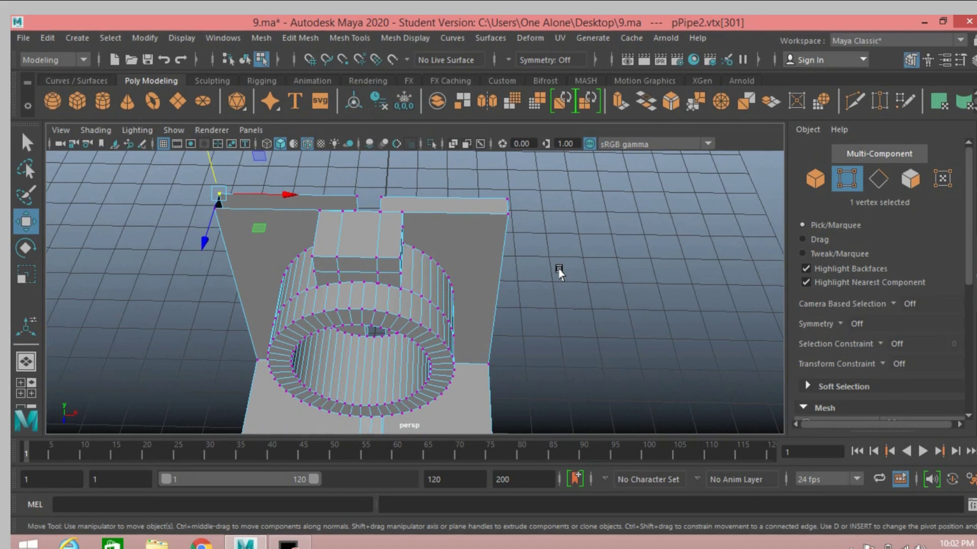
Extrude the left wall's top edge and slide it across toward the right wall.
middle_click_drag(559, 273, 625, 305, "alt")
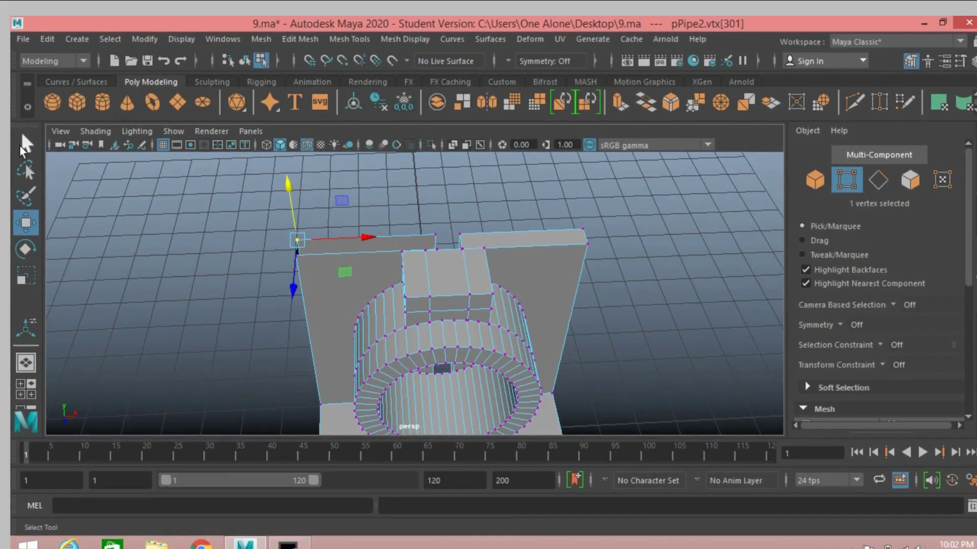
left_click(21, 146)
left_click(878, 181)
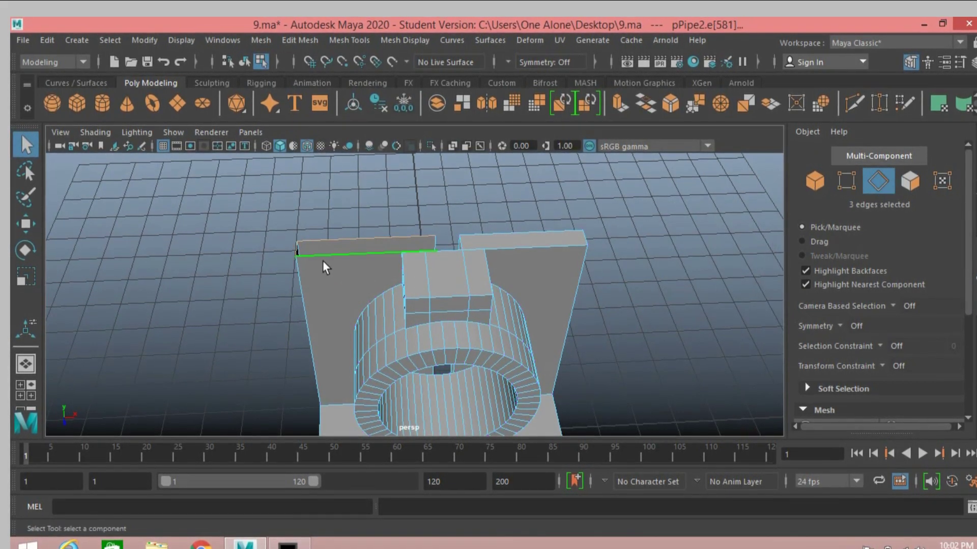
left_click(293, 252)
left_click_drag(293, 252, 161, 271, "alt")
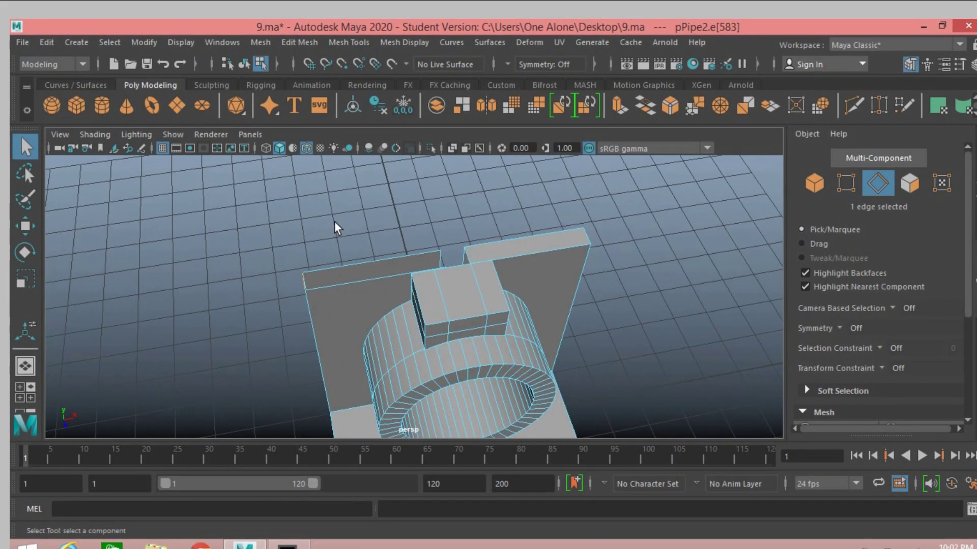
left_click(625, 107)
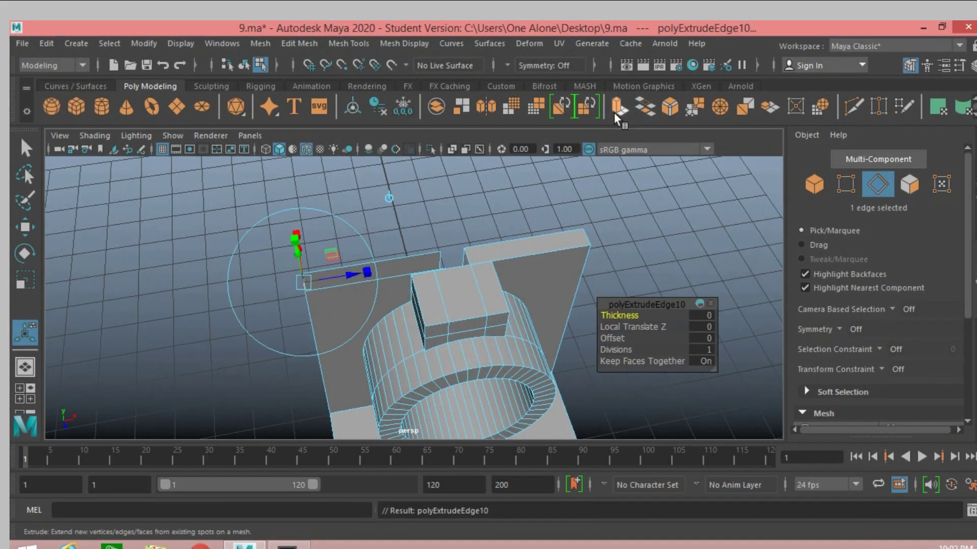
left_click(22, 231)
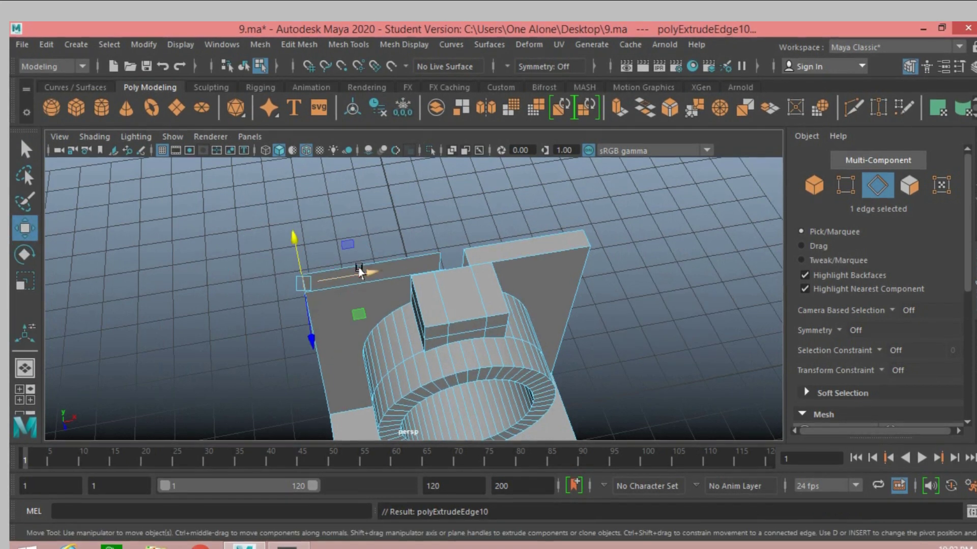
left_click_drag(358, 272, 497, 261)
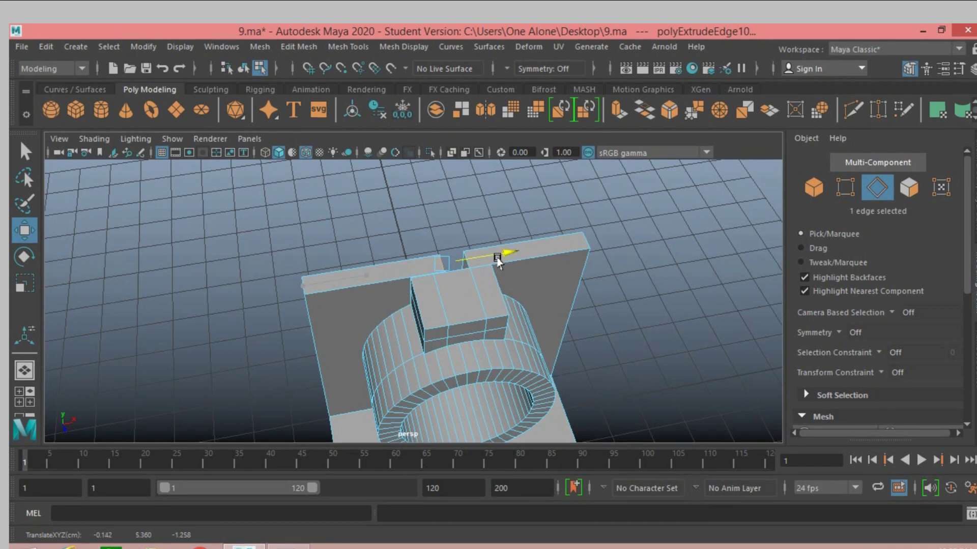
Merge the wall's top corner vertex with its neighbouring vertex.
left_click(842, 189)
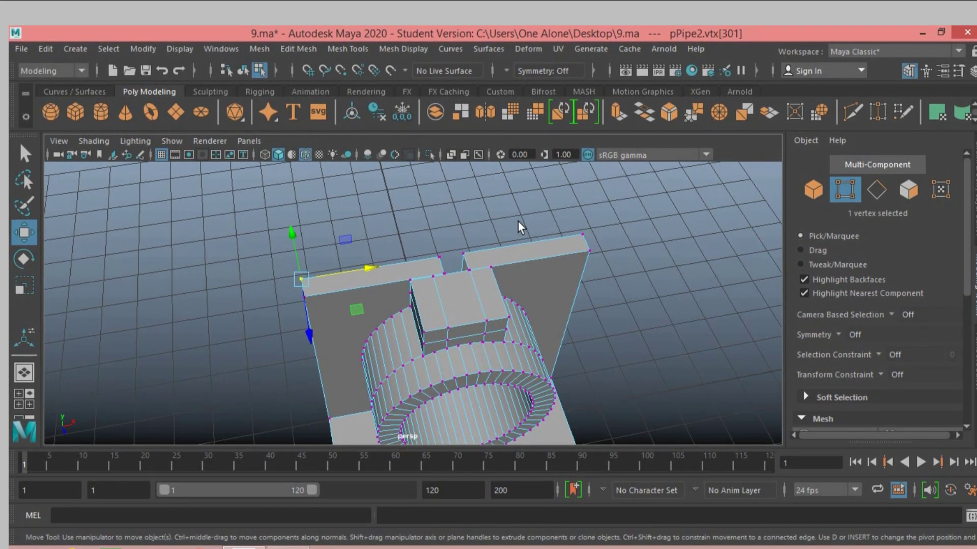
mouse_move(168, 240)
left_mouse_down("alt")
mouse_move(264, 251)
mouse_move(198, 233)
mouse_move(153, 253)
mouse_move(227, 221)
mouse_move(184, 249)
mouse_move(187, 234)
mouse_move(259, 264)
left_mouse_up("alt")
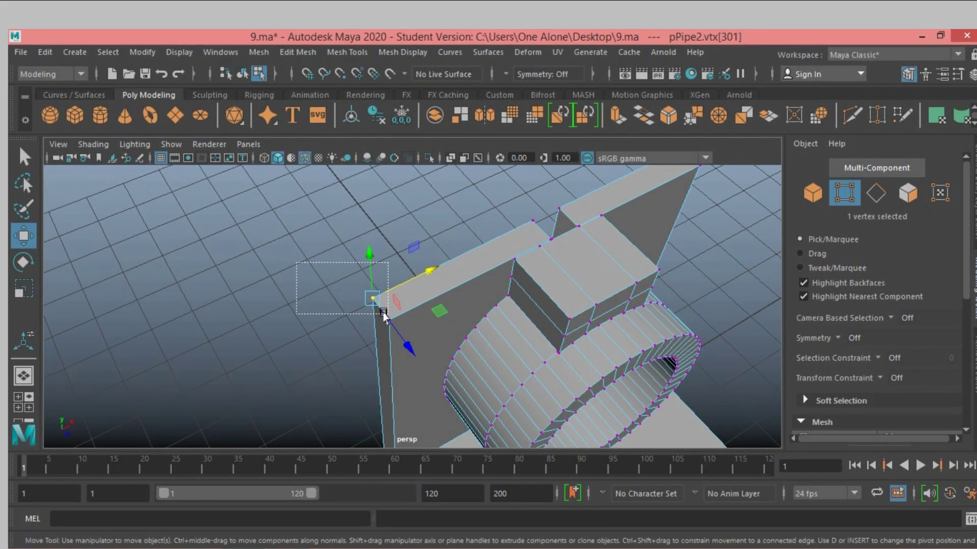
left_click_drag(383, 313, 383, 314)
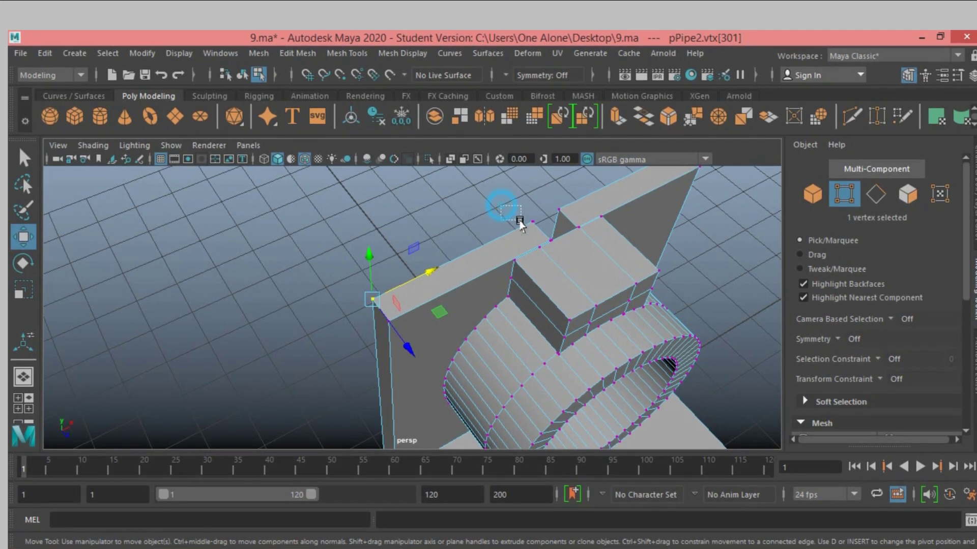
left_click_drag(539, 232, 540, 232, "shift")
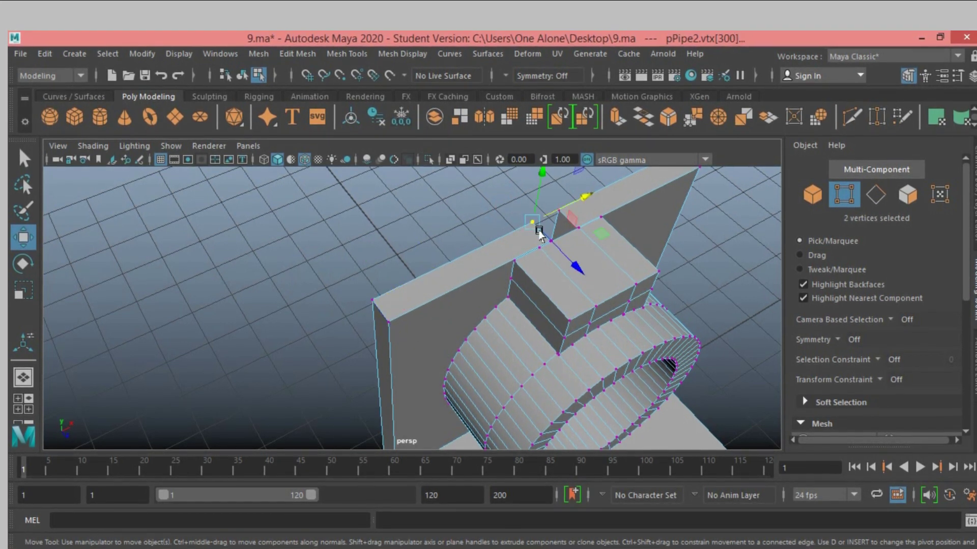
left_click(690, 121)
mouse_move(232, 264)
left_mouse_down("alt")
mouse_move(331, 303)
mouse_move(255, 392)
left_mouse_up("alt")
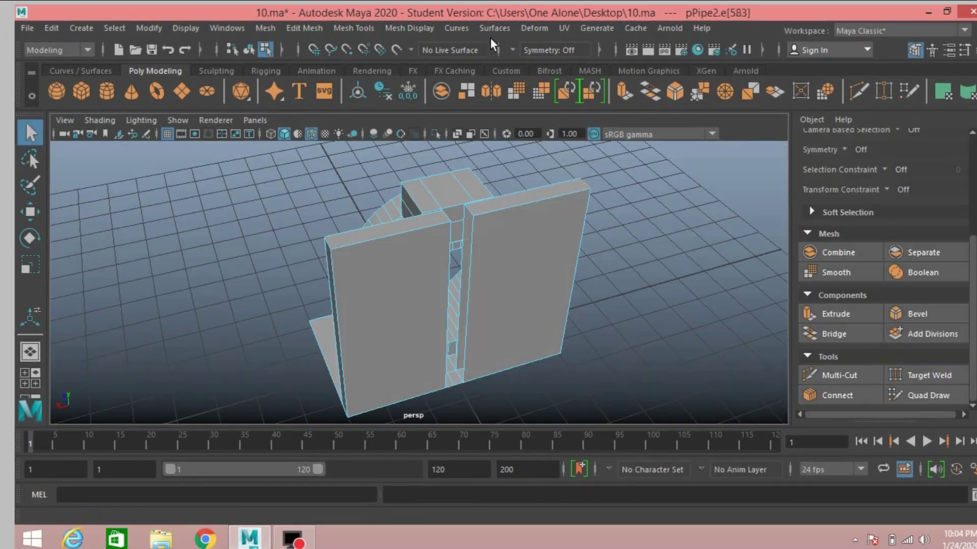
Extrude the edge at the bottom of the center gap and raise it upward.
left_click_drag(508, 285, 589, 250, "alt")
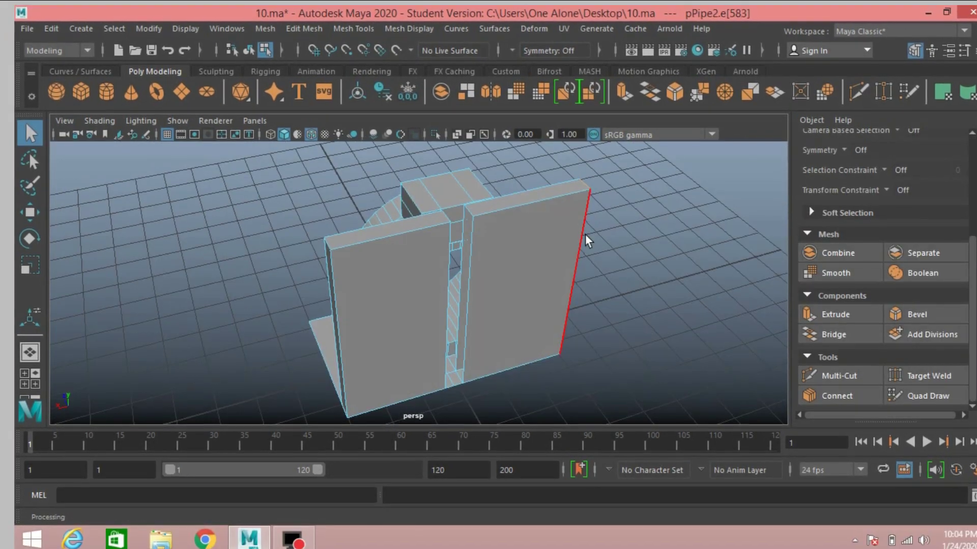
scroll(680, 363, "down", 2)
scroll(632, 320, "up", 2)
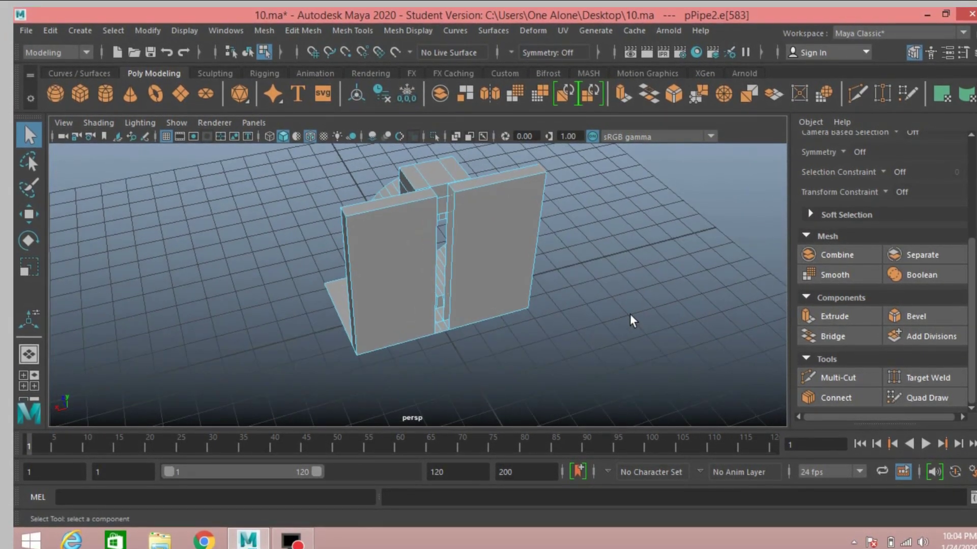
scroll(436, 331, "down", 2)
left_click(440, 337)
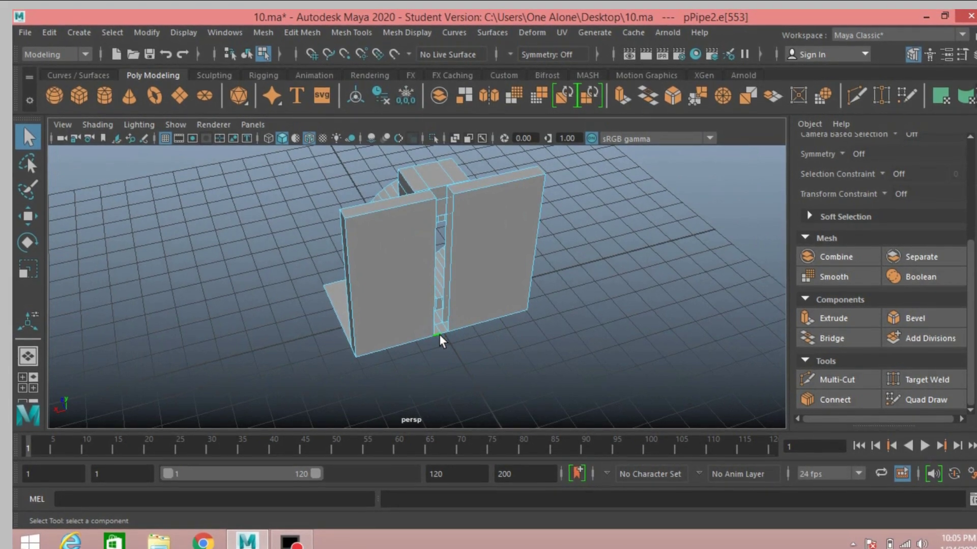
left_click(443, 329, "shift")
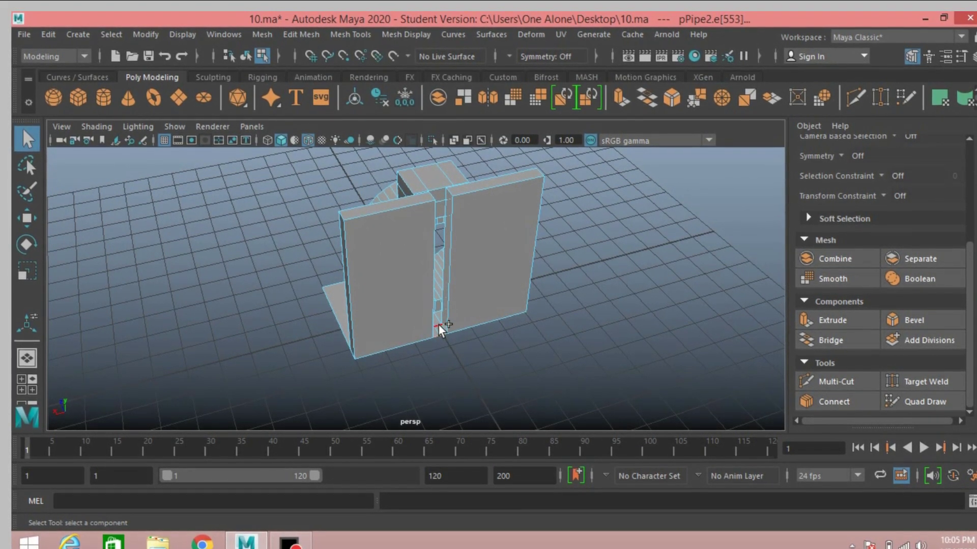
left_click_drag(590, 359, 541, 366, "alt")
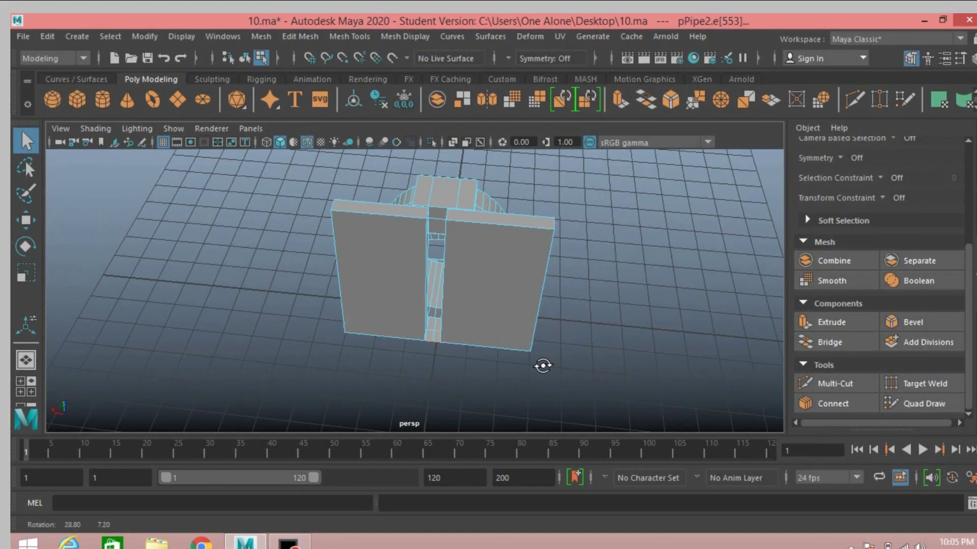
left_click(431, 338, "shift")
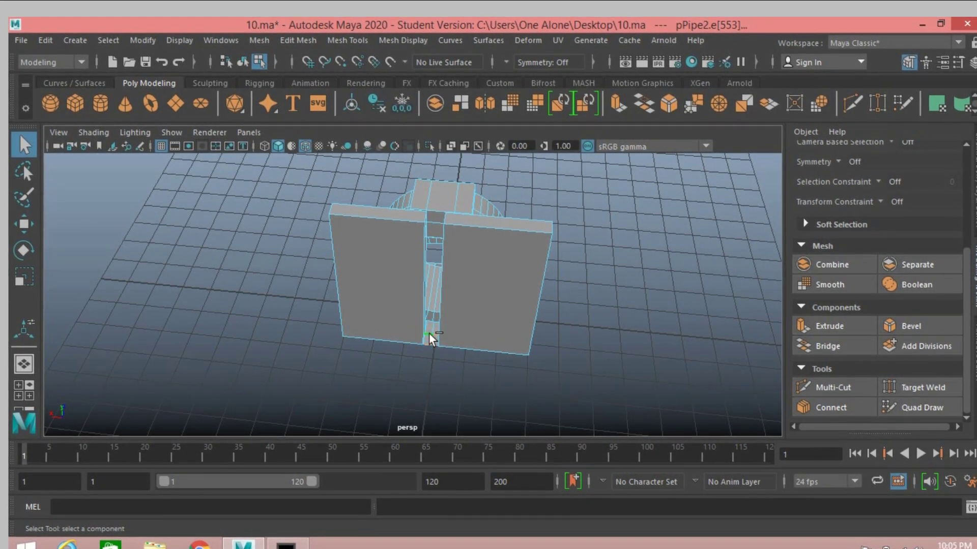
left_click(617, 113)
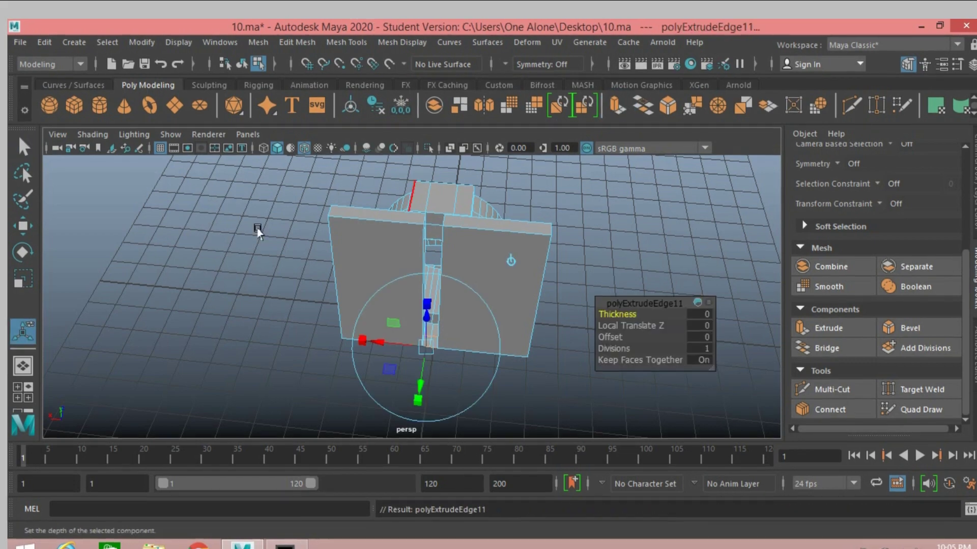
left_click_drag(414, 316, 425, 211)
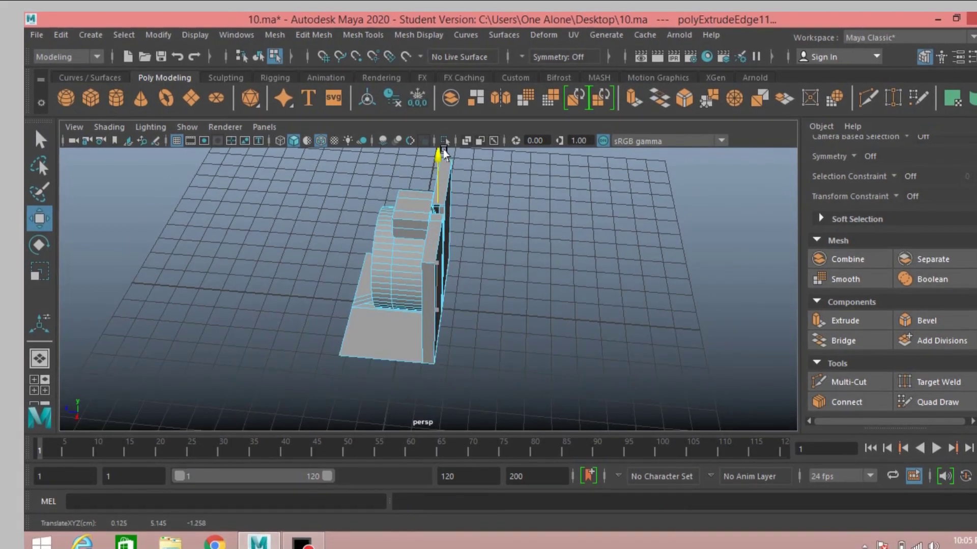
Move the extruded edge higher and check it in a full-size front view.
mouse_move(699, 316)
left_mouse_down("alt")
mouse_move(552, 307)
mouse_move(576, 313)
mouse_move(580, 408)
mouse_move(581, 359)
mouse_move(599, 367)
left_mouse_up("alt")
scroll(599, 367, "up", 2)
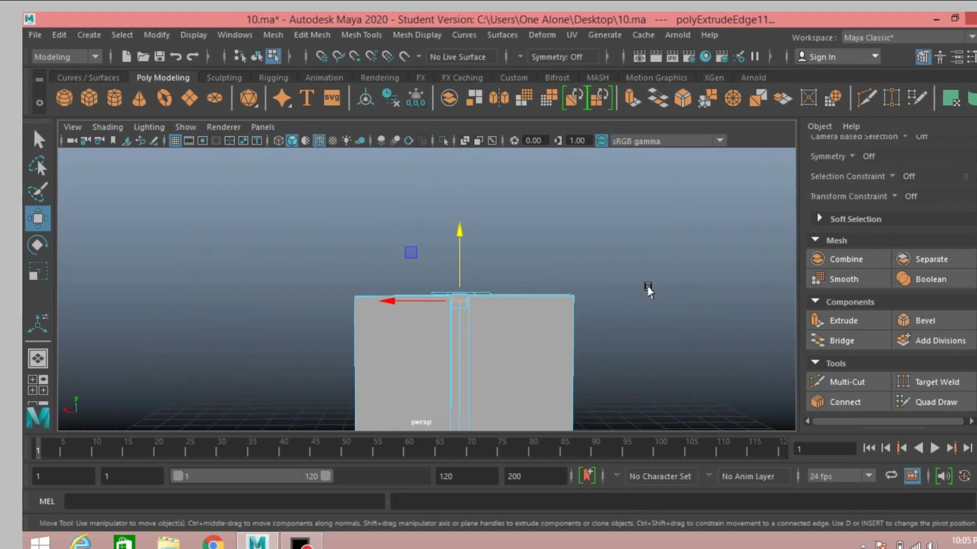
left_click_drag(457, 245, 456, 232)
key("space")
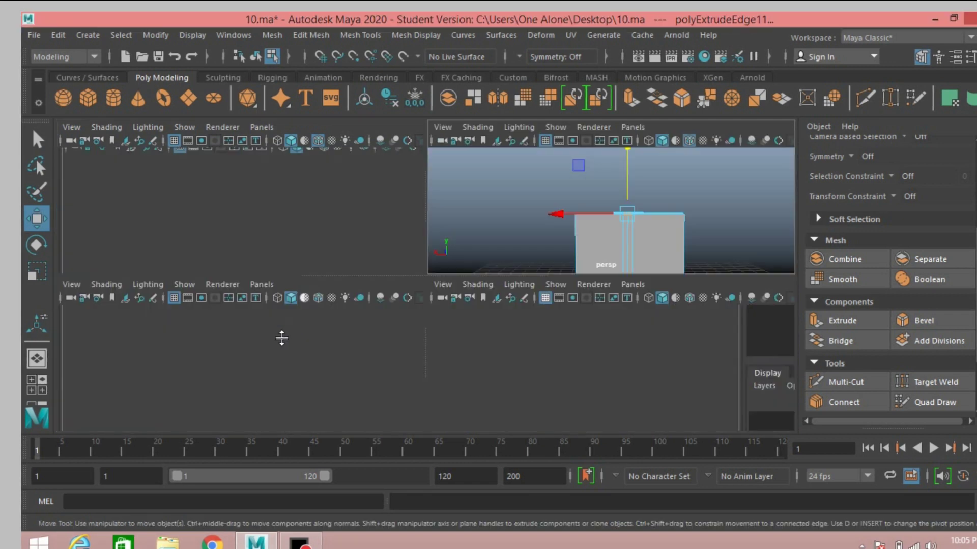
key("space")
scroll(270, 366, "down", 2)
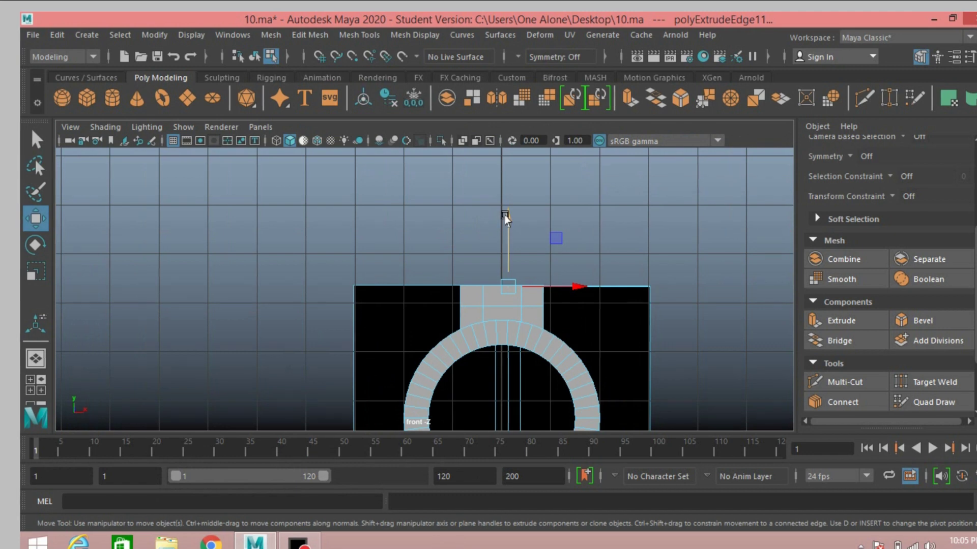
Set the extruded edge flush with the top of the back wall in front view.
left_click_drag(507, 218, 508, 209)
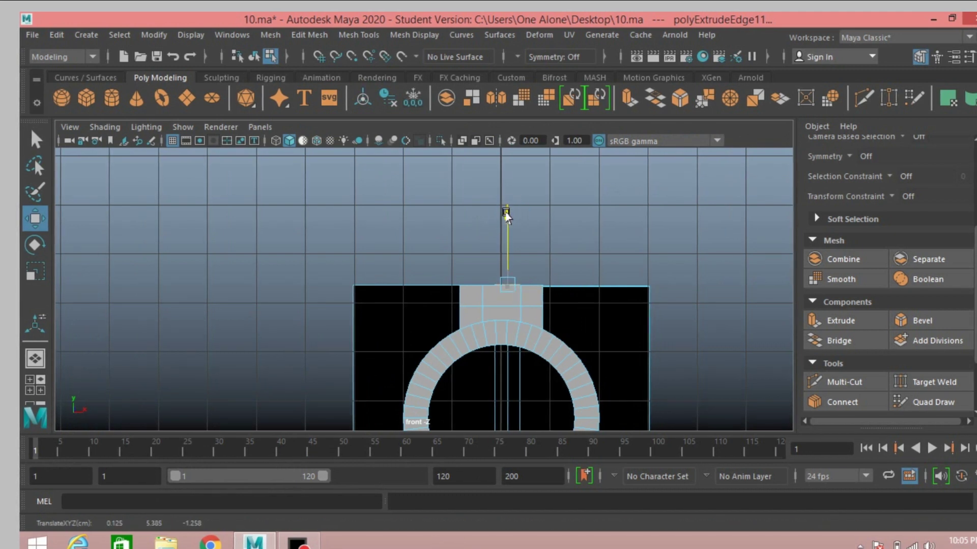
left_click_drag(506, 215, 506, 218)
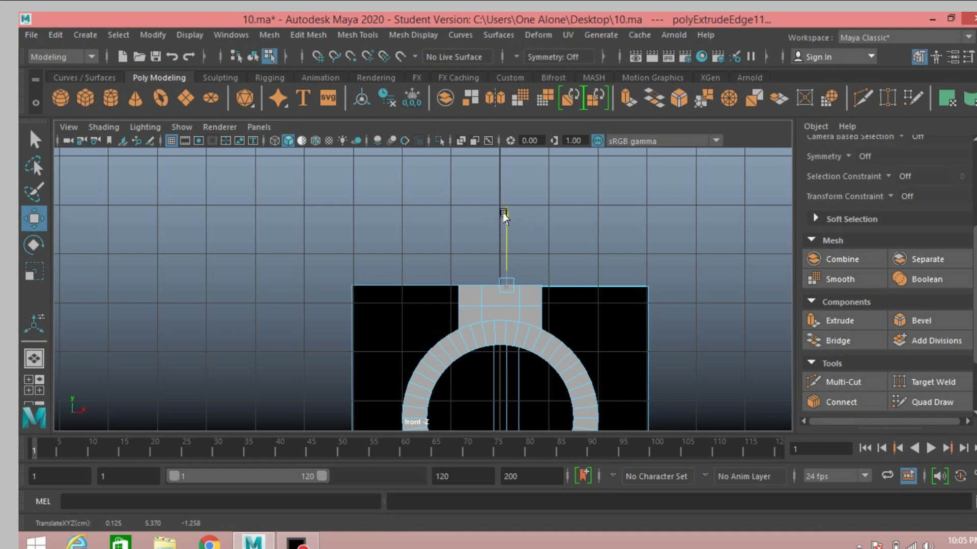
key("space")
key("space")
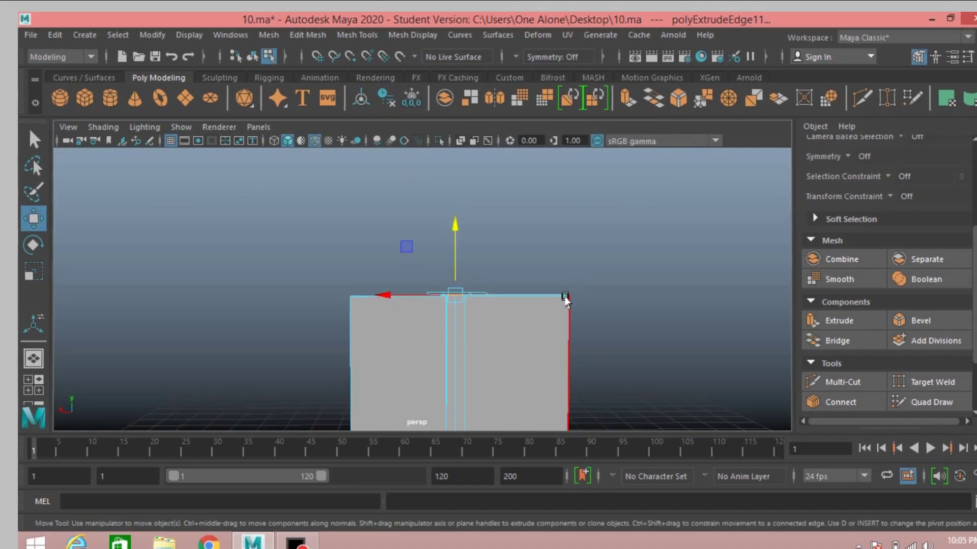
left_click_drag(662, 274, 694, 316, "alt")
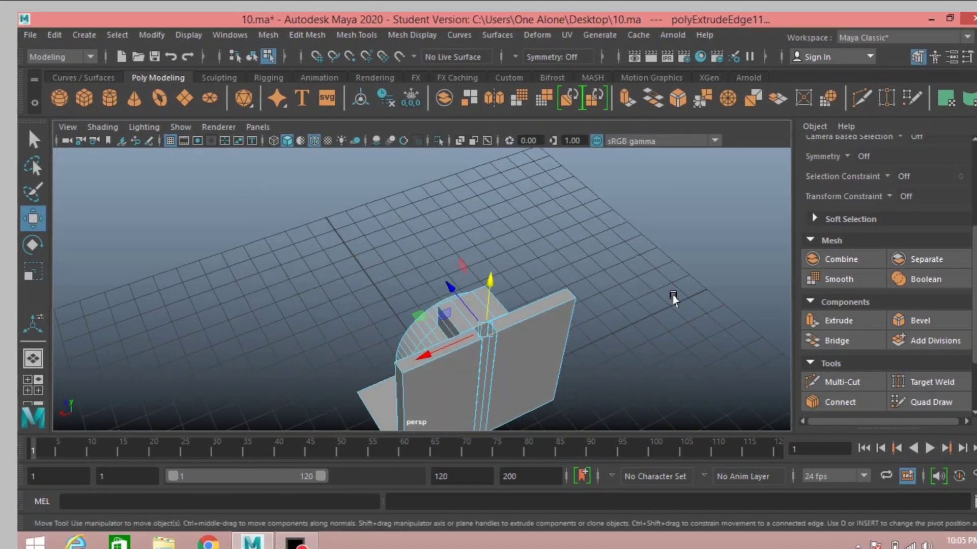
Orbit around the model to inspect the new strip and switch to vertex selection.
right_click_drag(646, 285, 640, 304, "alt")
mouse_move(641, 304)
left_mouse_down("alt")
mouse_move(626, 266)
mouse_move(627, 290)
left_mouse_up("alt")
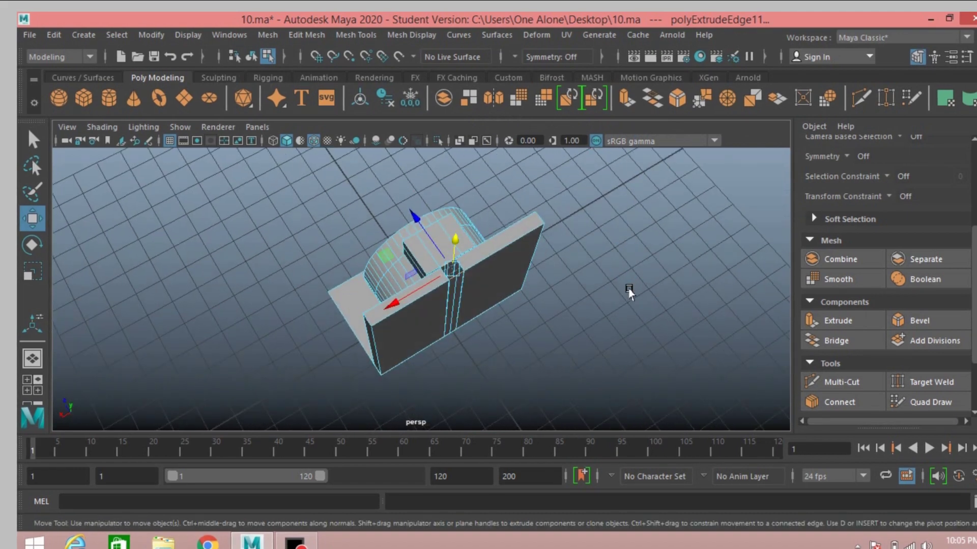
right_click_drag(623, 255, 622, 295, "alt")
left_click_drag(621, 295, 645, 303, "alt")
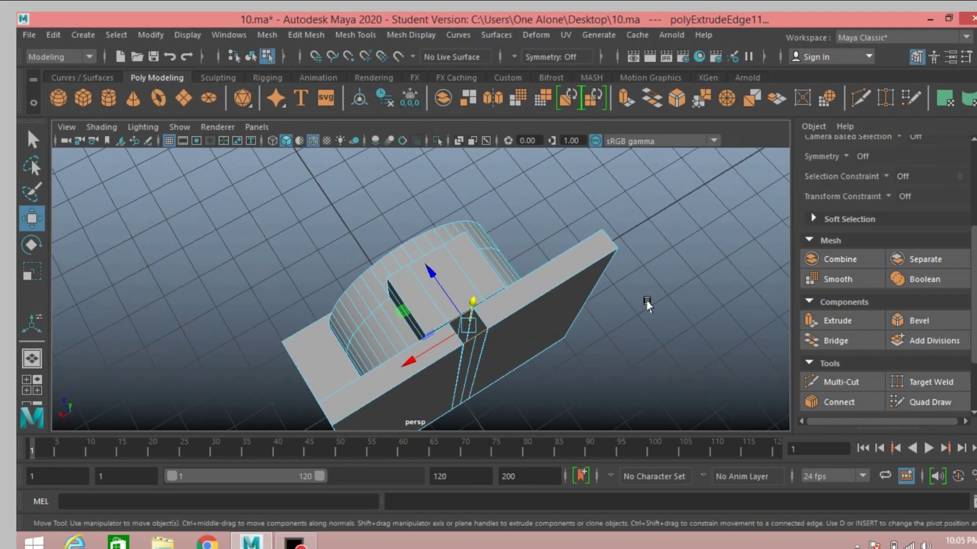
right_click_drag(653, 300, 682, 287, "alt")
left_click_drag(682, 287, 630, 271, "alt")
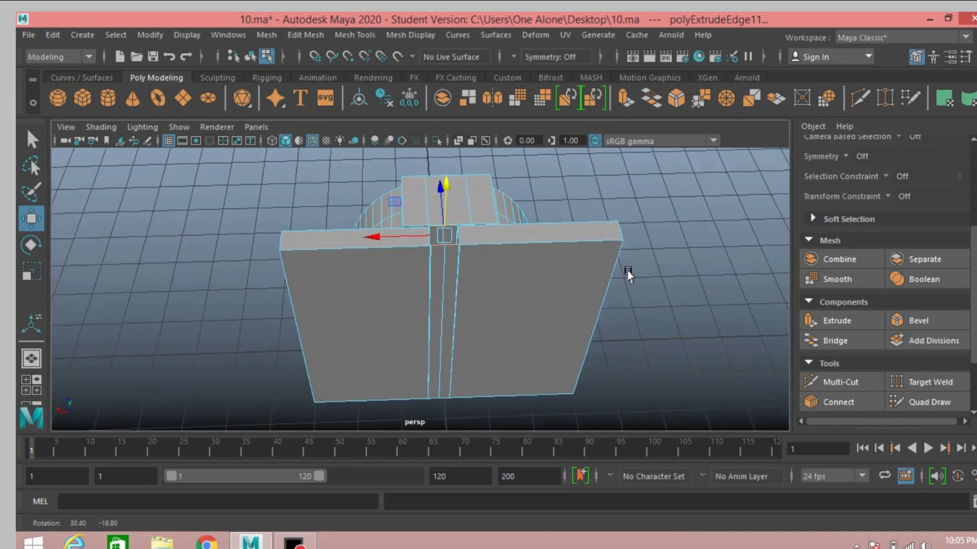
scroll(879, 197, "up", 3)
left_click(850, 176)
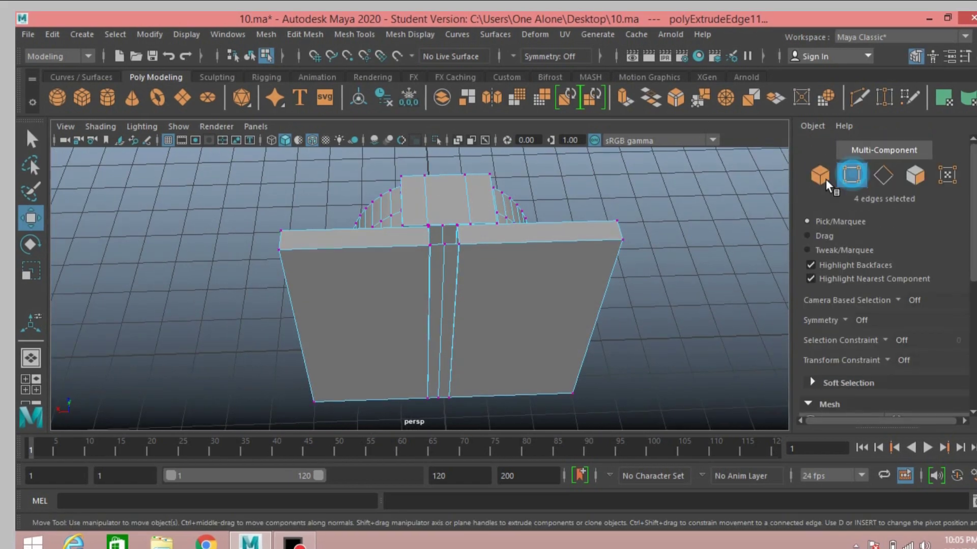
mouse_move(463, 257)
left_mouse_down("alt")
mouse_move(528, 279)
mouse_move(483, 283)
mouse_move(447, 302)
left_mouse_up("alt")
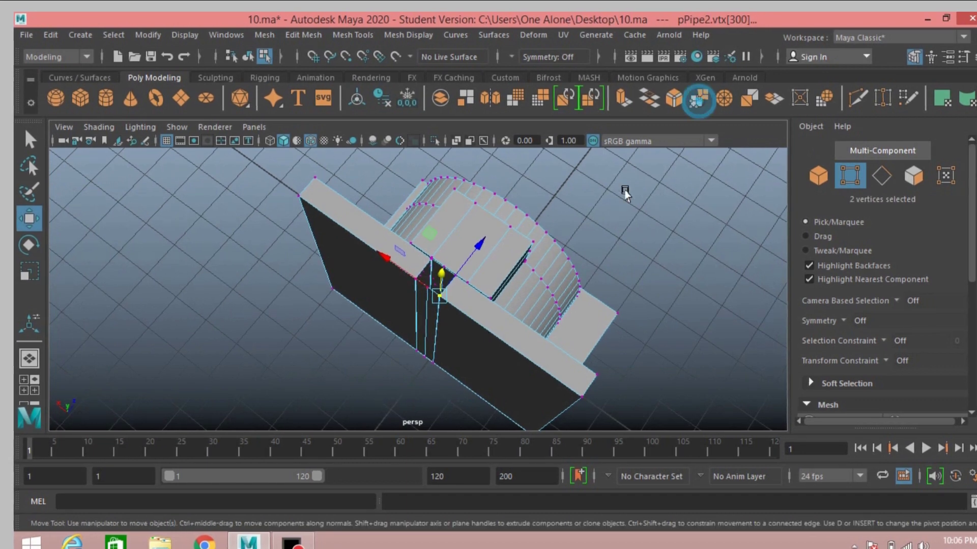
Weld the extruded edge's two selected corner vertices onto the wall.
left_click(699, 98)
scroll(474, 278, "up", 2)
scroll(474, 277, "up", 2)
key("t")
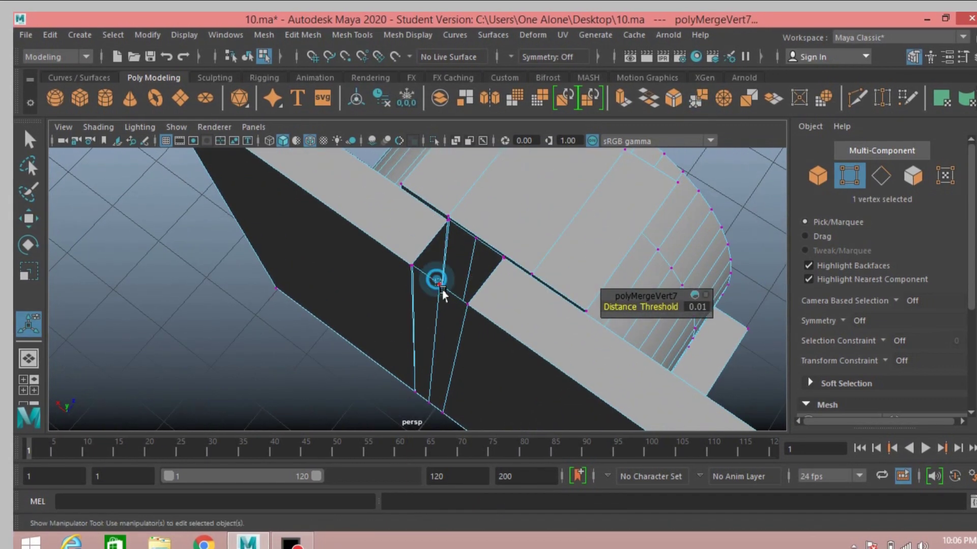
Select all border edges of the centre gap and cap it with Fill Hole.
left_click(439, 285)
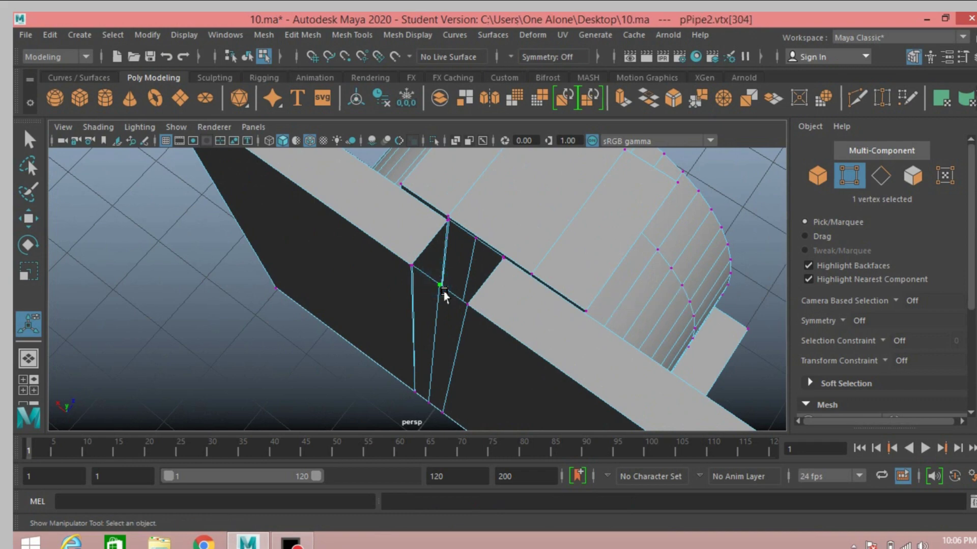
left_click(411, 265, "shift")
key("q")
key("F10")
scroll(488, 275, "down", 3)
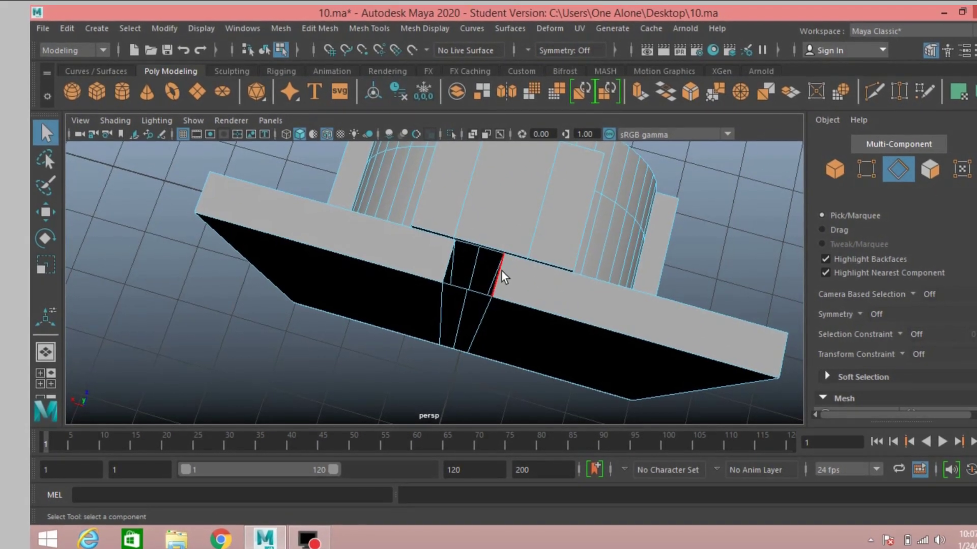
left_click(497, 275)
left_click(446, 268, "shift")
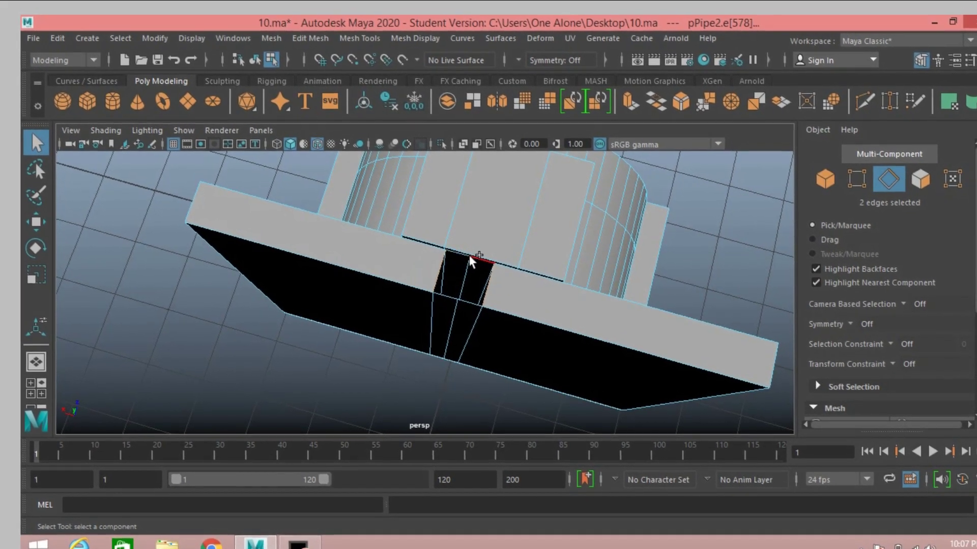
left_click(466, 257, "shift")
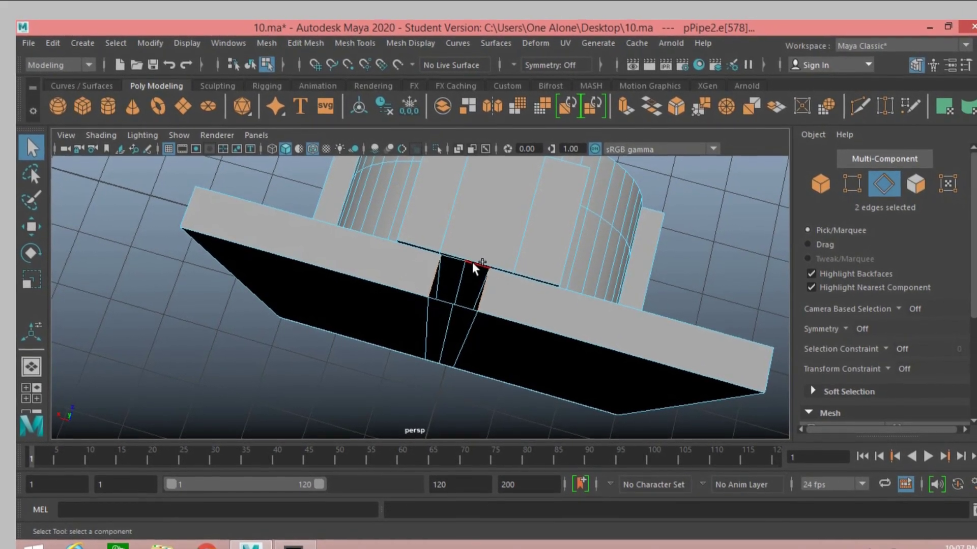
left_click(434, 305, "shift")
left_click(465, 309, "shift")
left_click(477, 292, "shift")
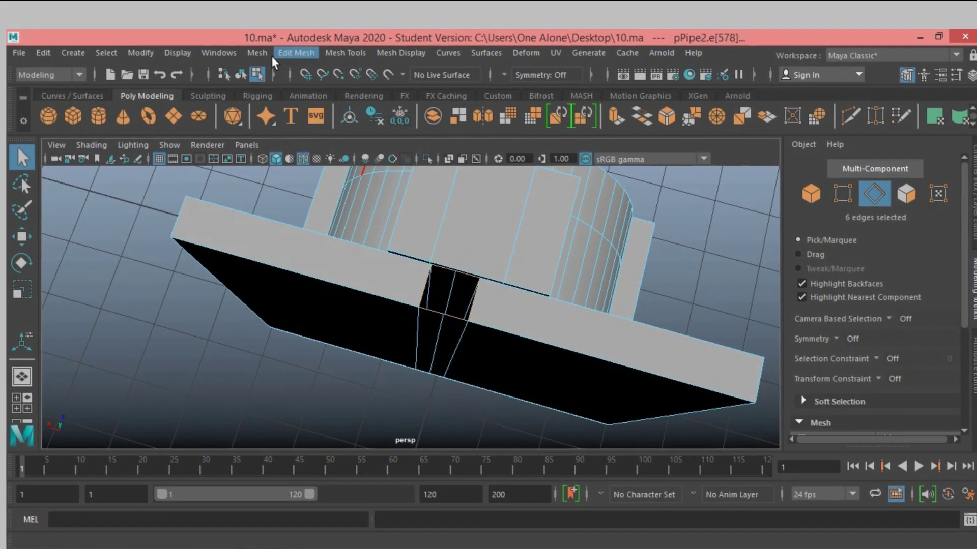
left_click(258, 51)
left_click(281, 161)
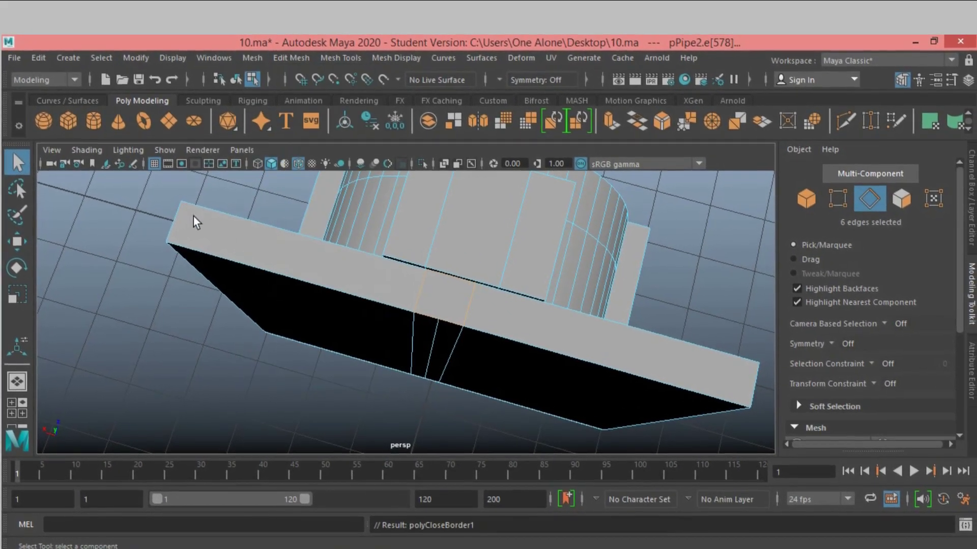
key("space")
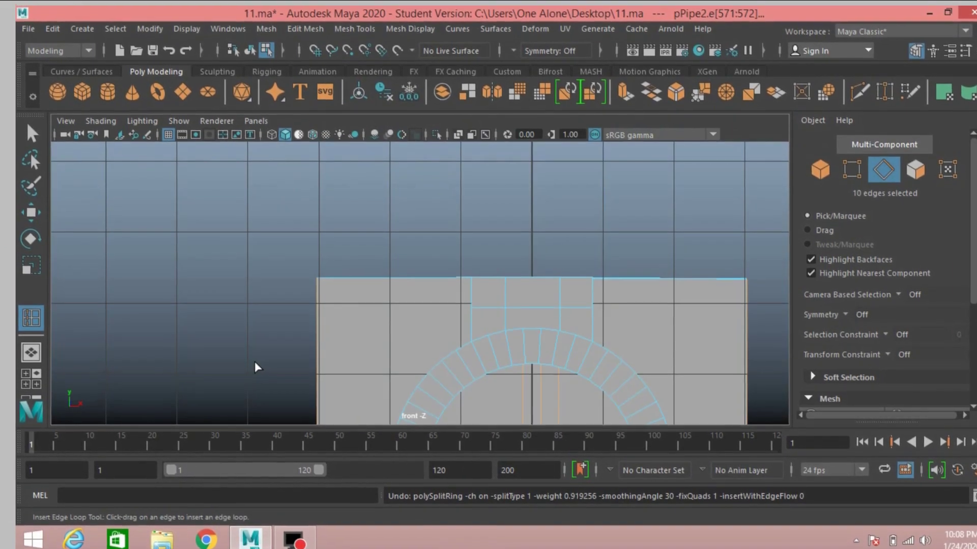
Insert a vertical edge loop through the centre block, undoing a stray horizontal loop first.
left_click_drag(304, 322, 305, 325)
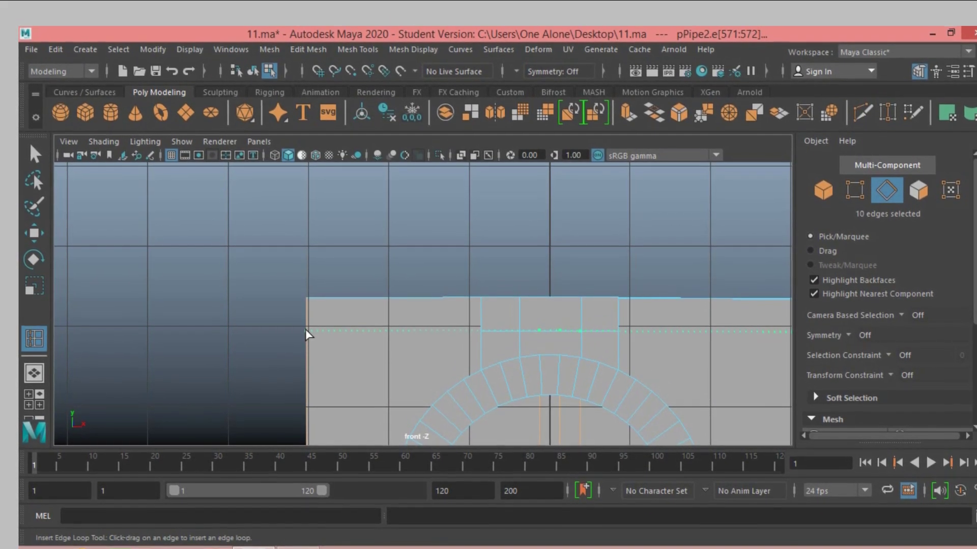
left_click_drag(305, 331, 307, 331)
key("space")
key("space")
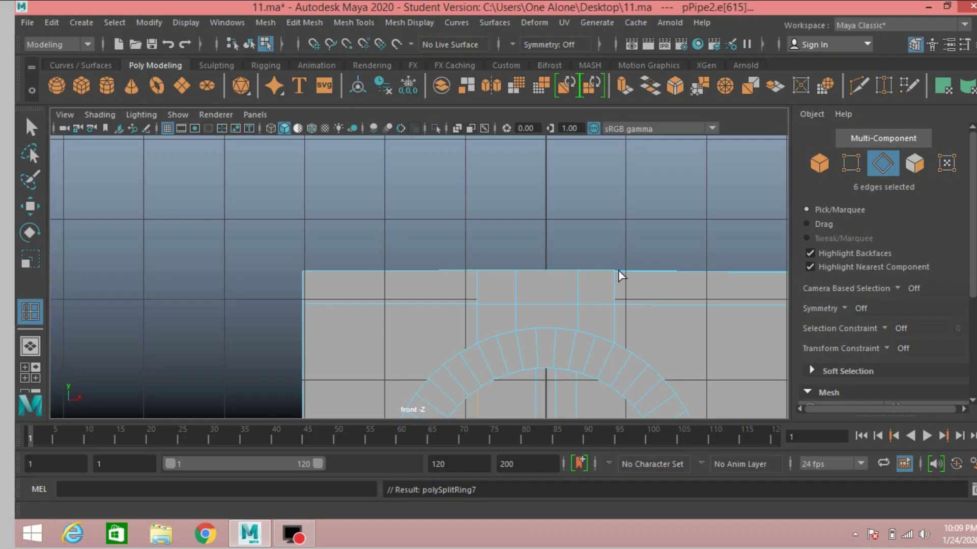
key("ctrl+z")
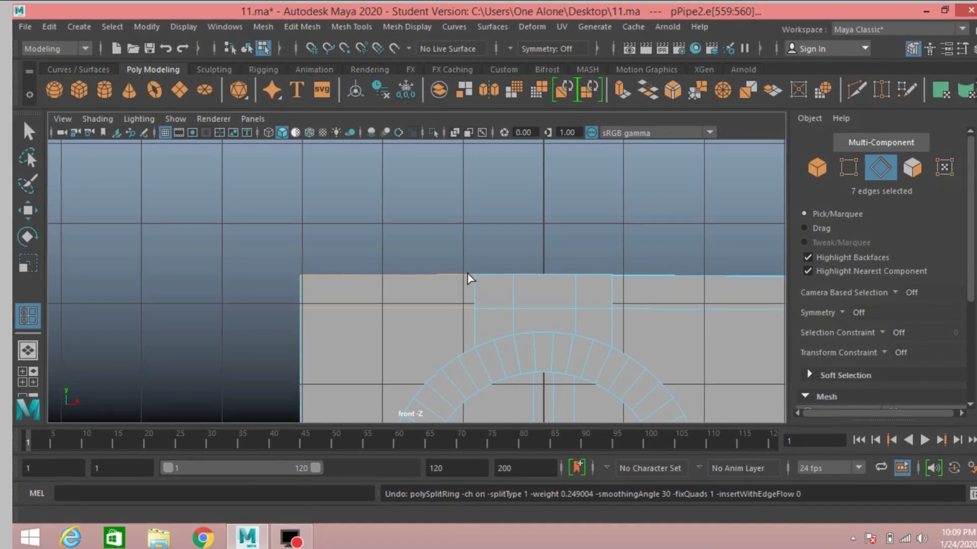
key("g")
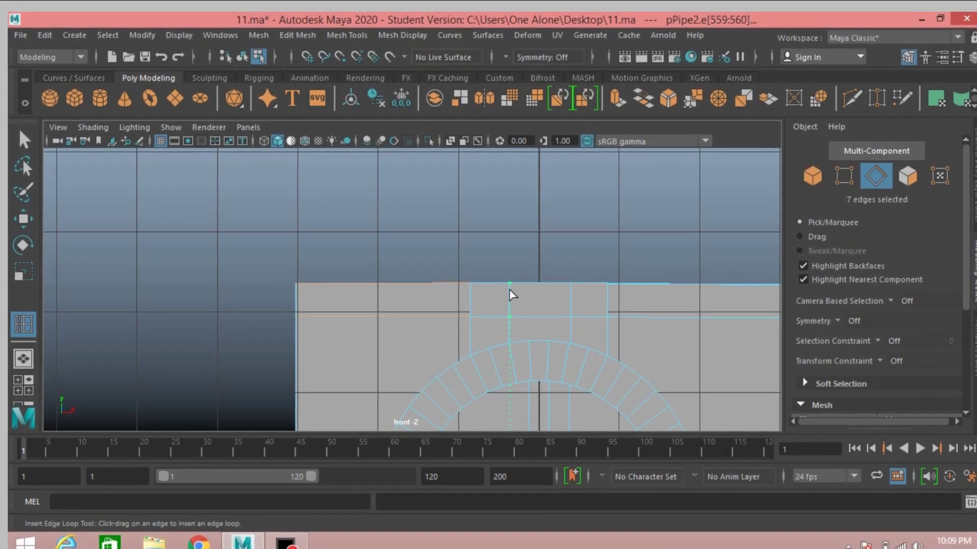
left_click(510, 288)
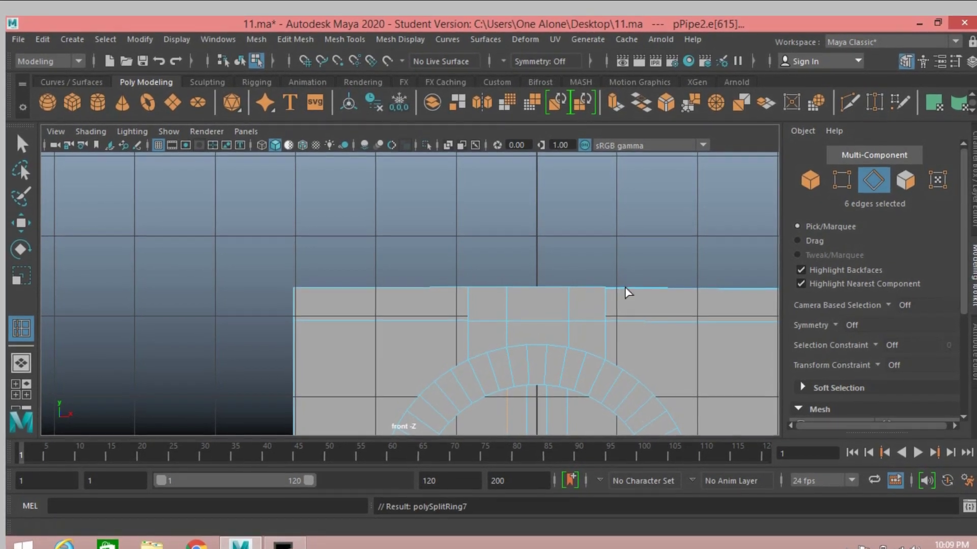
key("g")
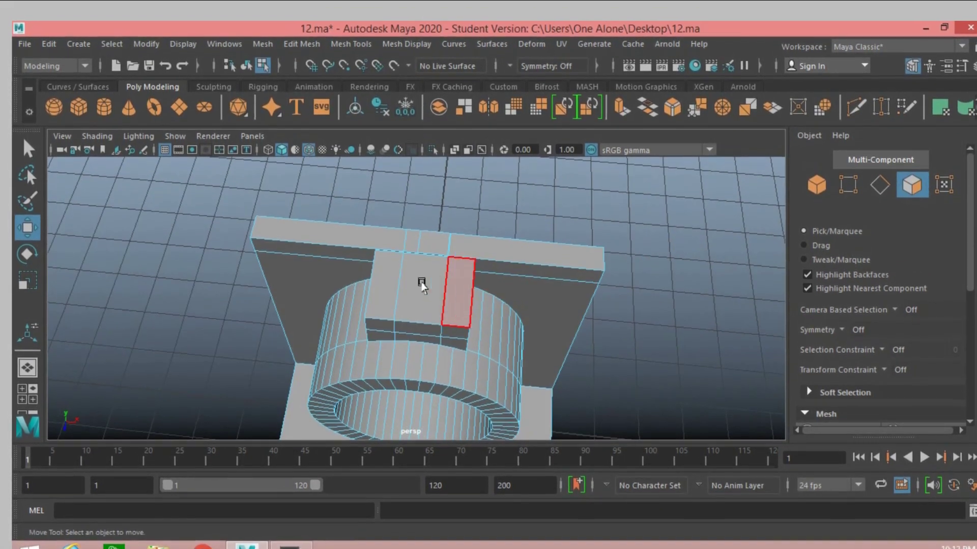
Delete the bridging block's top face and inspect the opened gap from above.
left_click(420, 293)
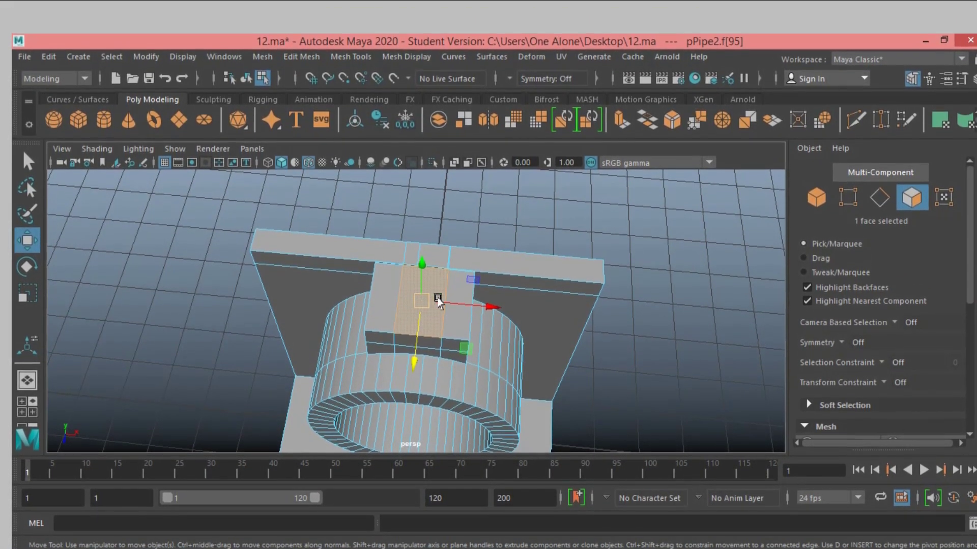
left_click(659, 366)
left_click_drag(666, 356, 669, 338, "alt")
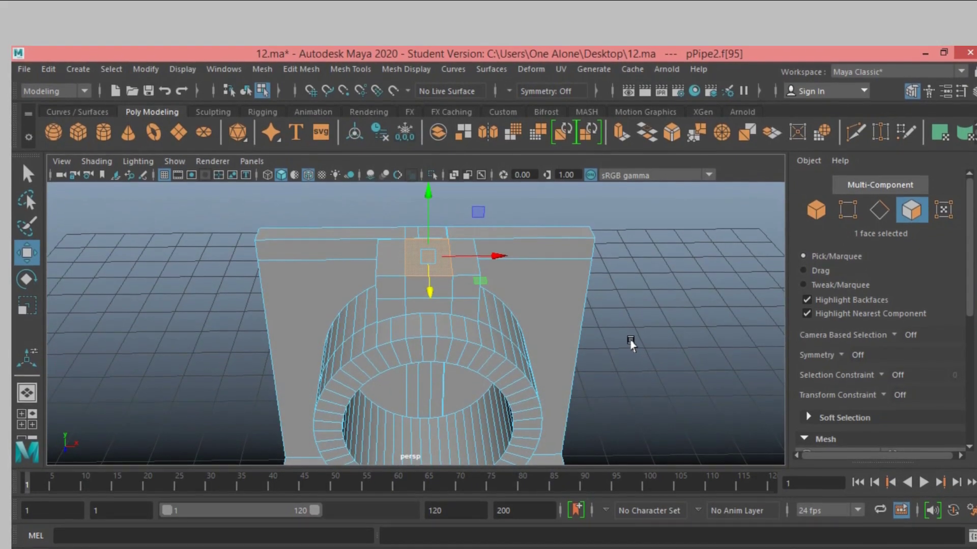
left_click(28, 180)
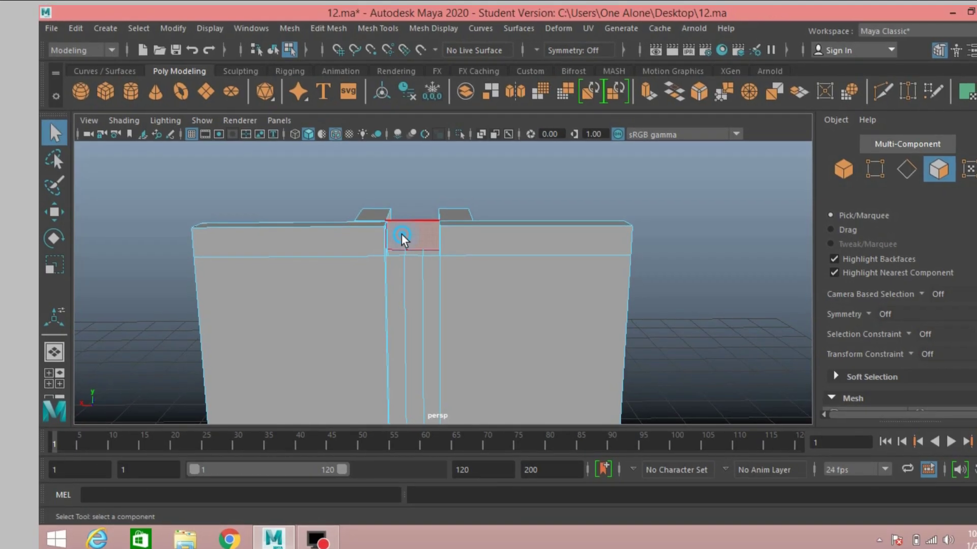
left_click(402, 239)
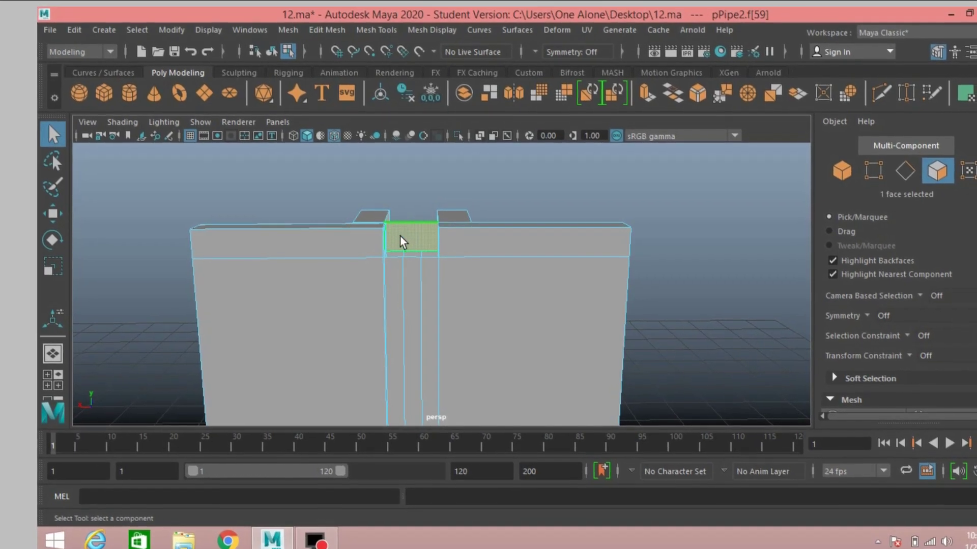
key("Delete")
scroll(142, 234, "down", 3)
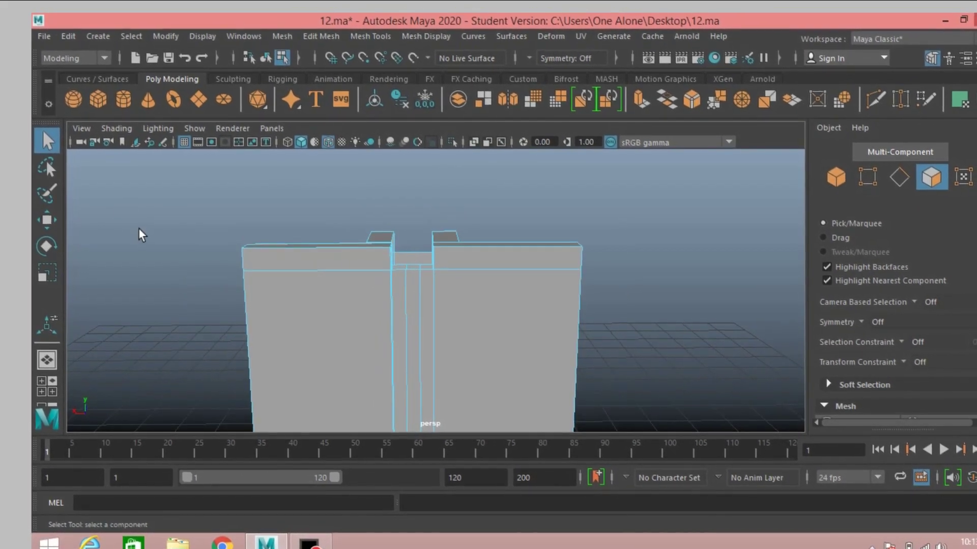
scroll(174, 240, "down", 2)
left_click_drag(179, 247, 460, 304, "alt")
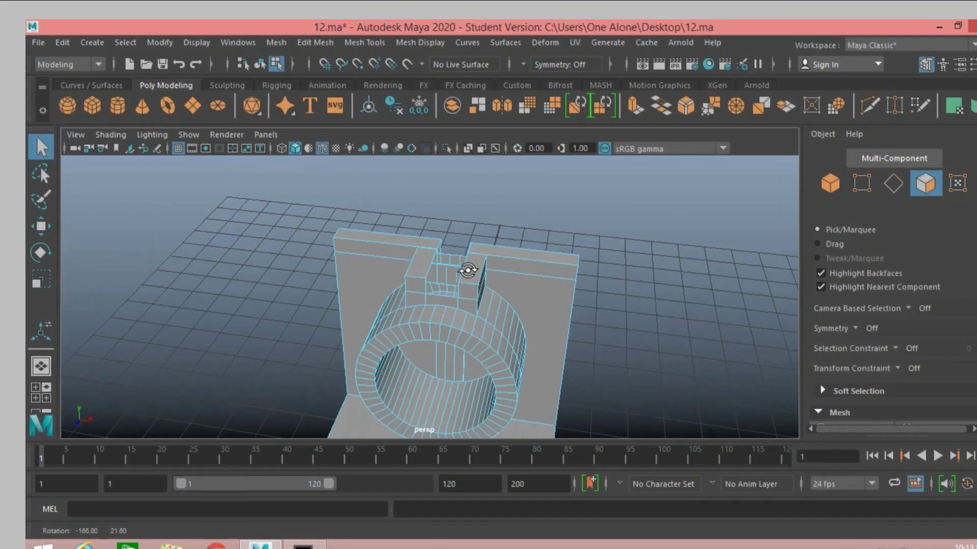
scroll(459, 304, "up", 3)
left_click(447, 283)
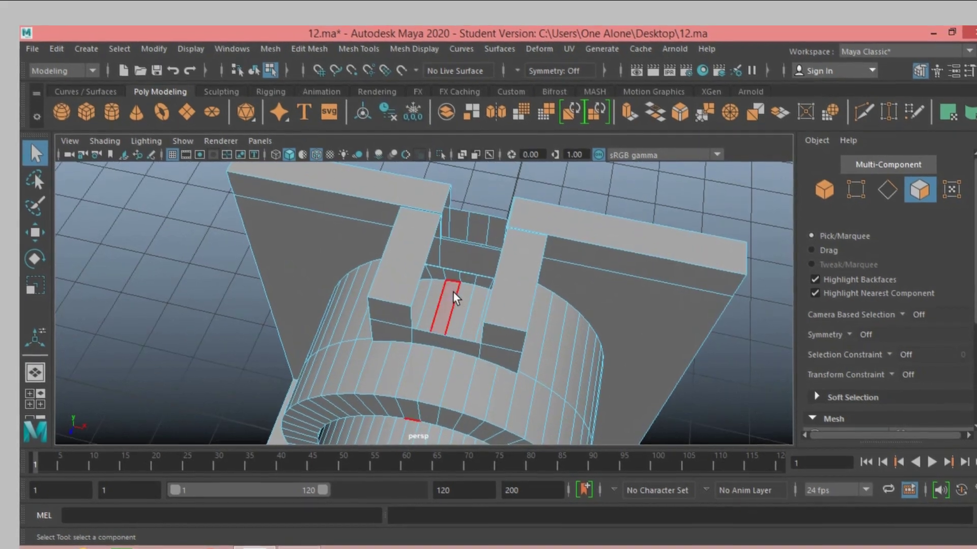
left_click_drag(447, 282, 760, 202, "alt")
key("F9")
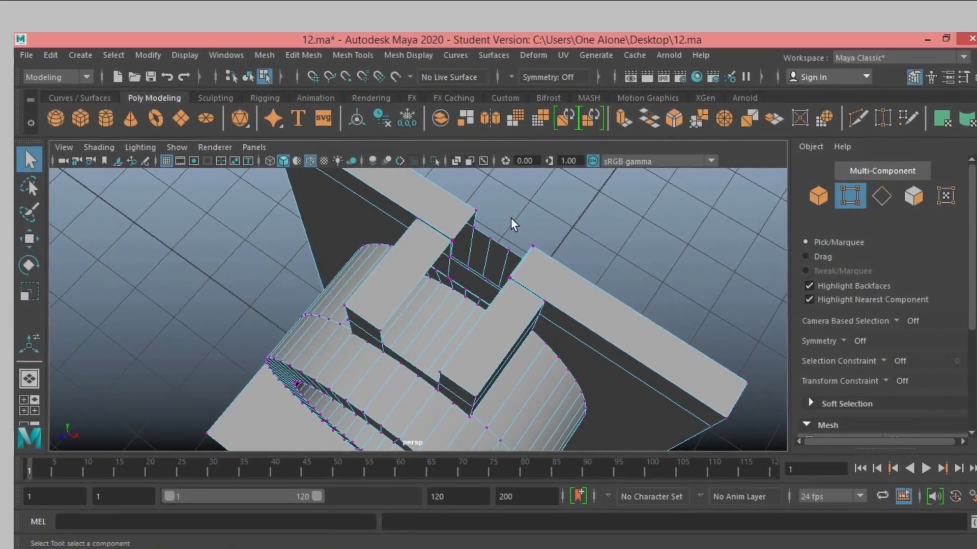
Weld two pairs of the bridging block's loose corner vertices to neighbouring vertices.
left_click(449, 250)
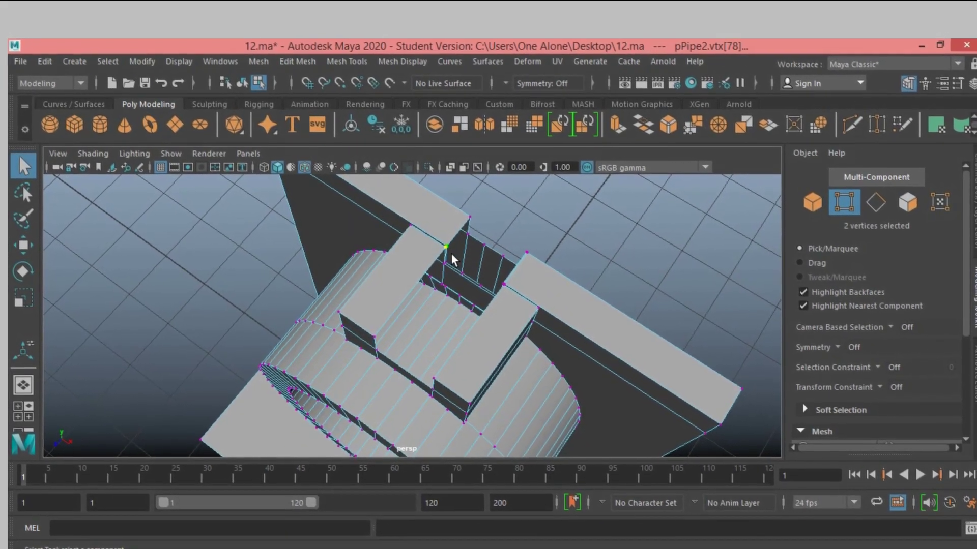
left_click(615, 129)
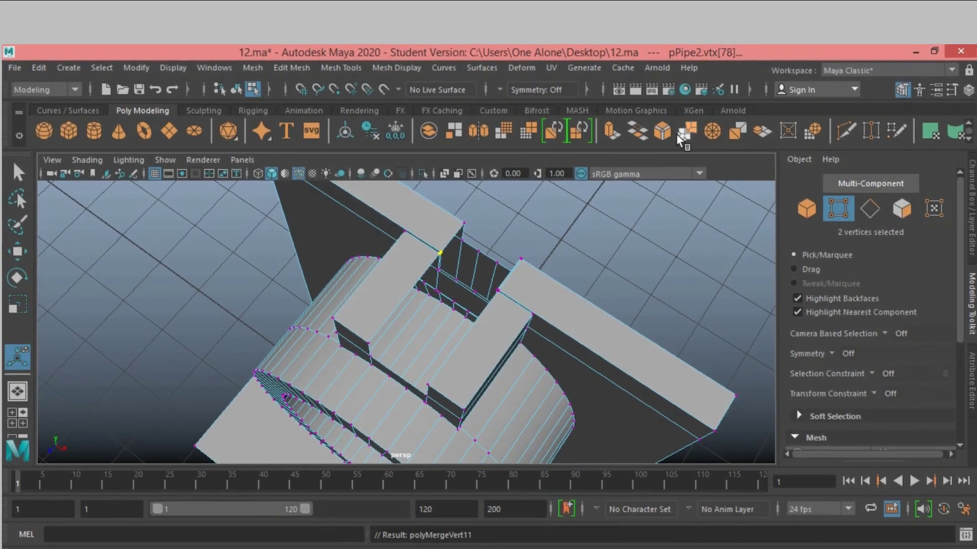
scroll(270, 251, "up", 5)
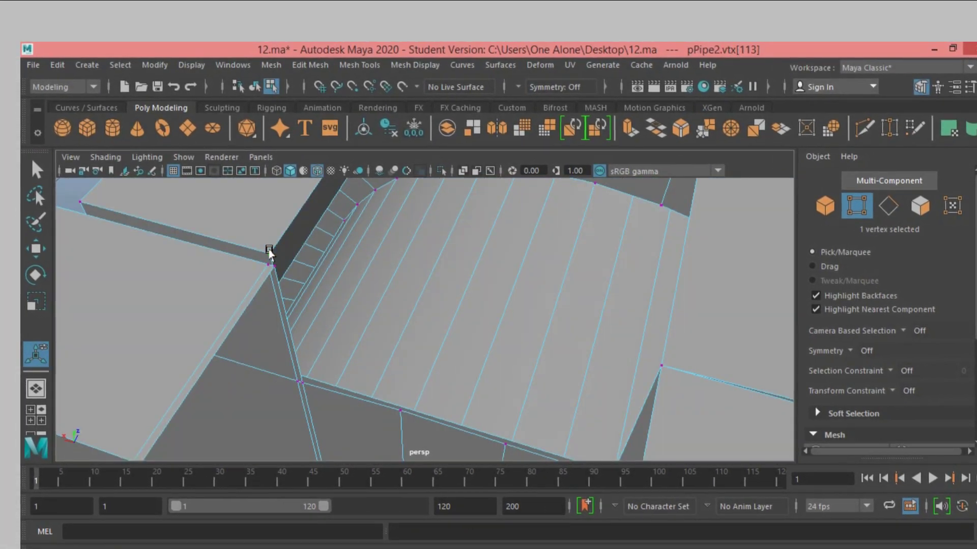
left_click_drag(270, 253, 258, 268)
left_click(265, 262, "shift")
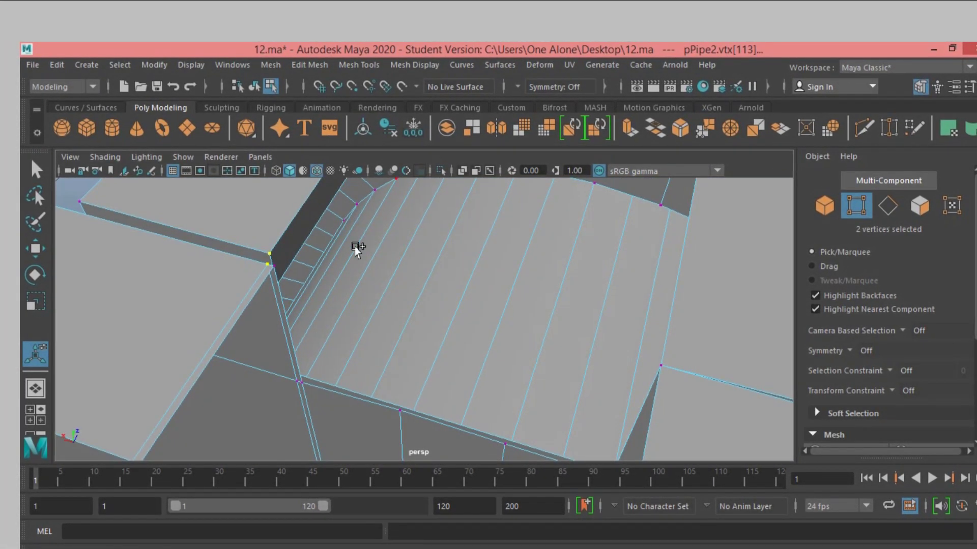
left_click(704, 128)
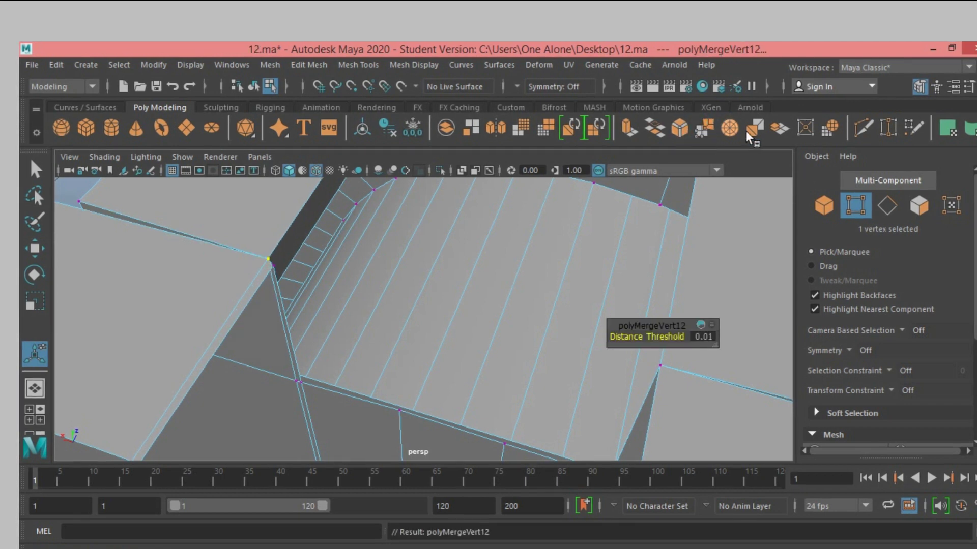
Weld the next loose vertex pair and check the welds around the pipe junction.
left_click(271, 265)
left_click(265, 258, "shift")
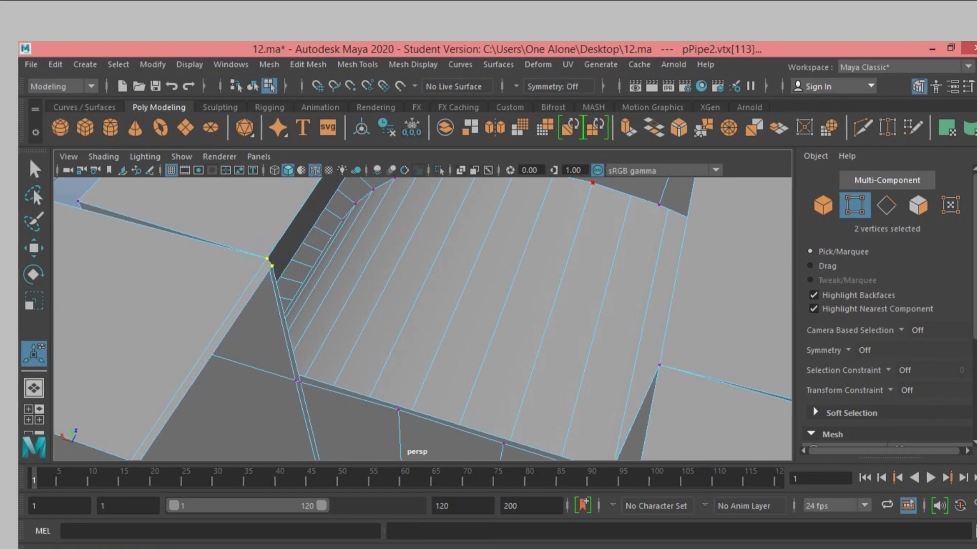
left_click(704, 129)
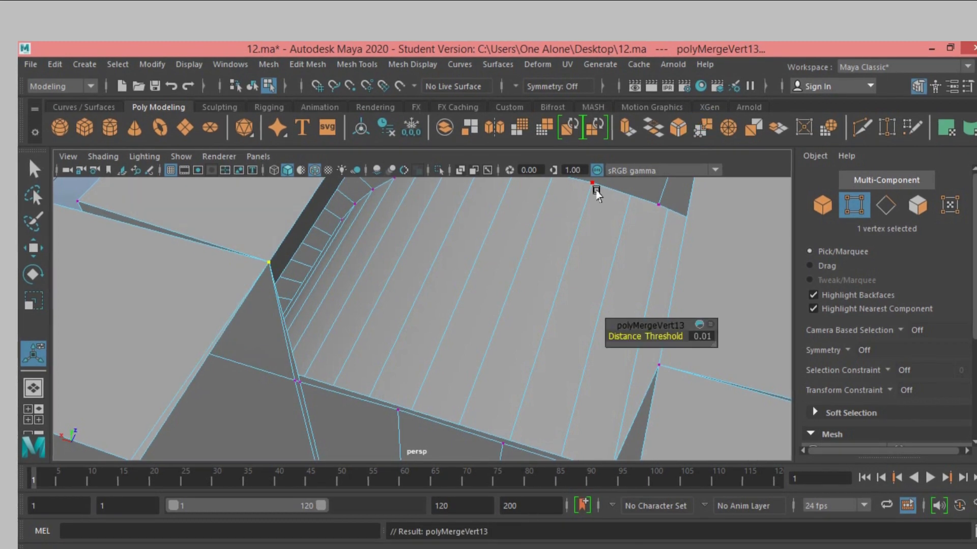
scroll(600, 191, "down", 3)
scroll(596, 192, "down", 1)
scroll(594, 192, "down", 2)
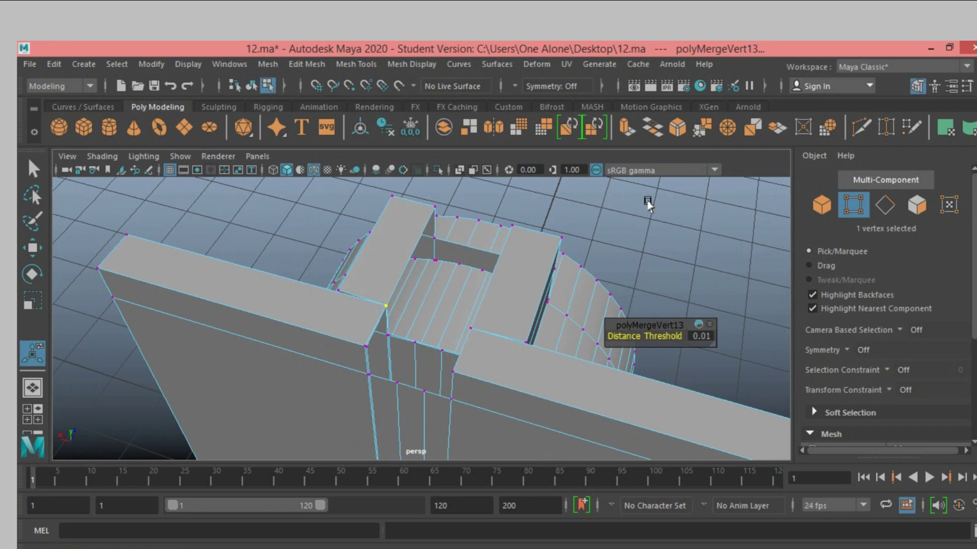
left_click_drag(647, 204, 621, 200, "alt")
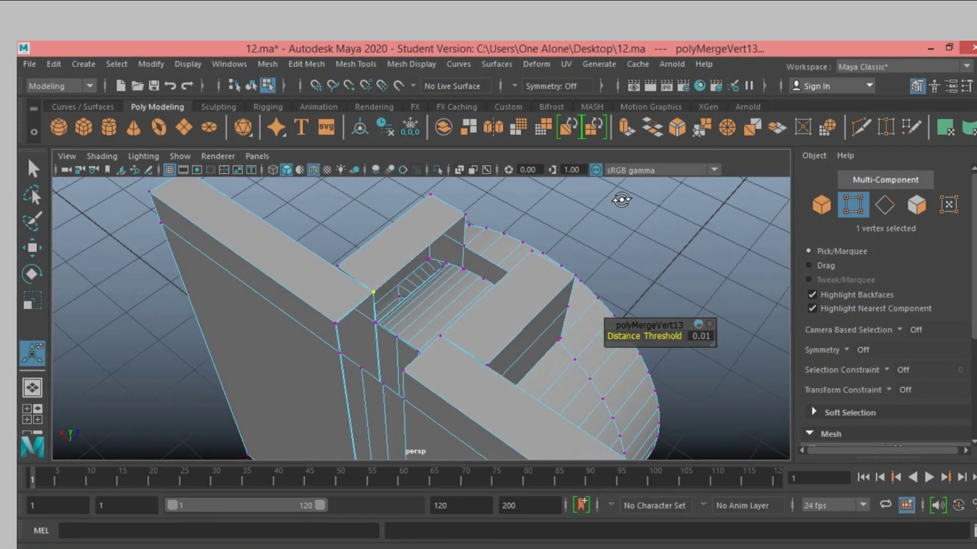
left_click(888, 206)
Extrude three edges along the junction and slide the new strip across the gap.
mouse_move(639, 257)
left_mouse_down("alt")
mouse_move(639, 218)
mouse_move(659, 224)
left_mouse_up("alt")
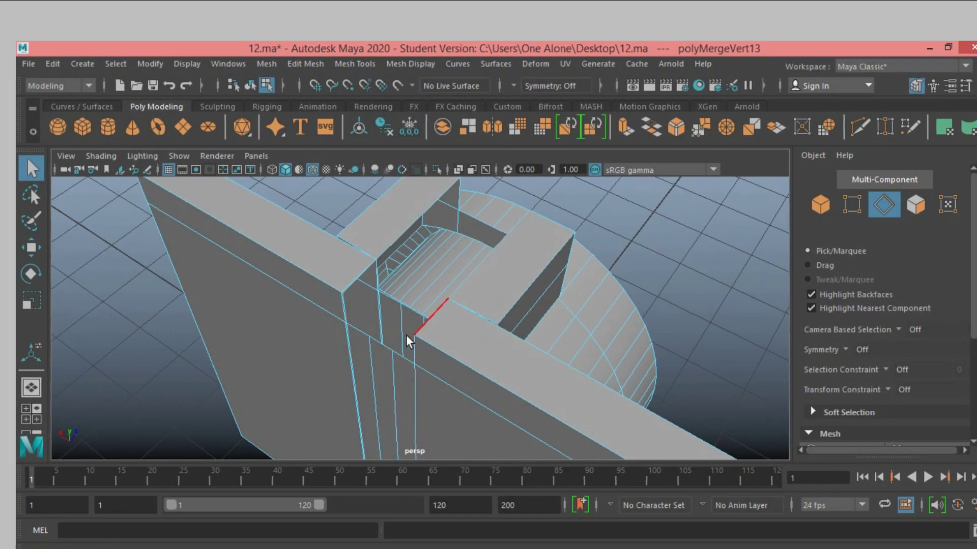
left_click(400, 358)
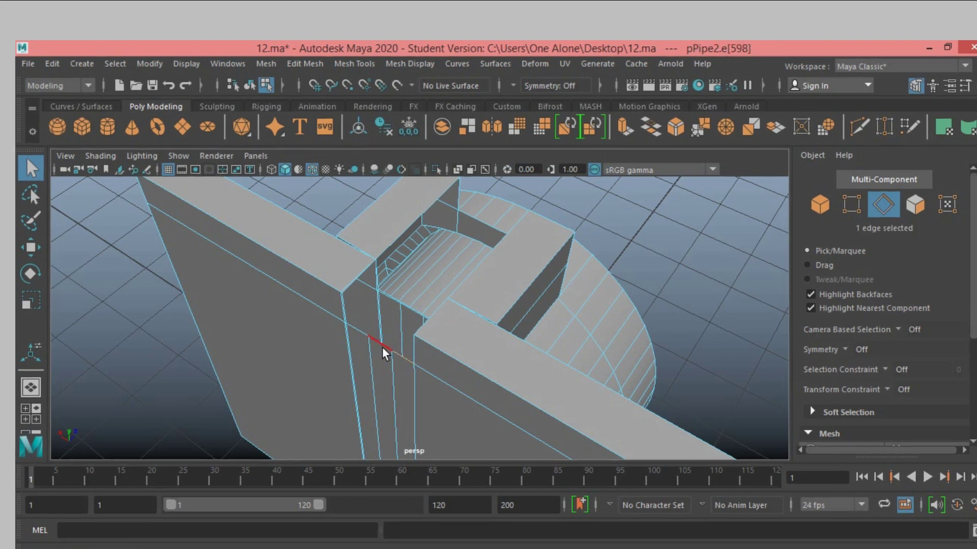
left_click(357, 335, "shift")
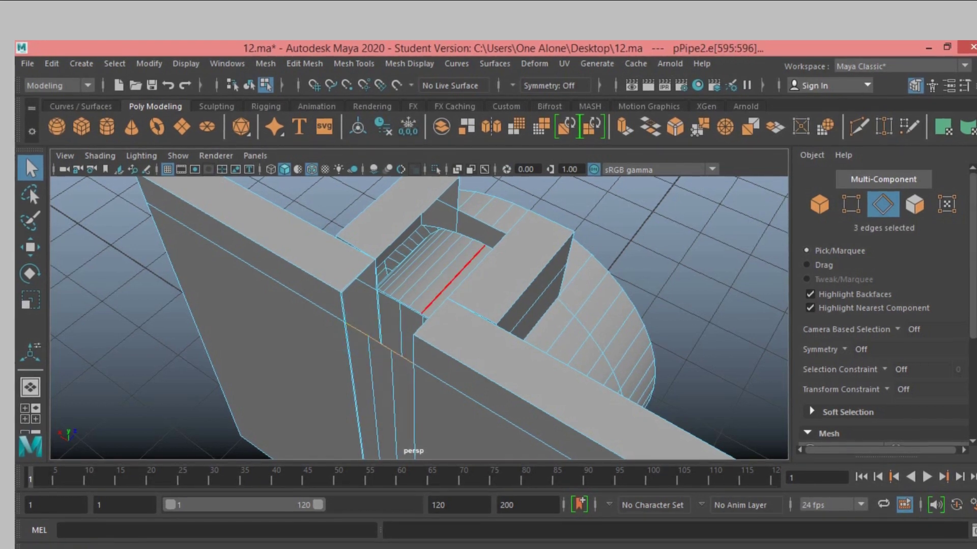
left_click(618, 131)
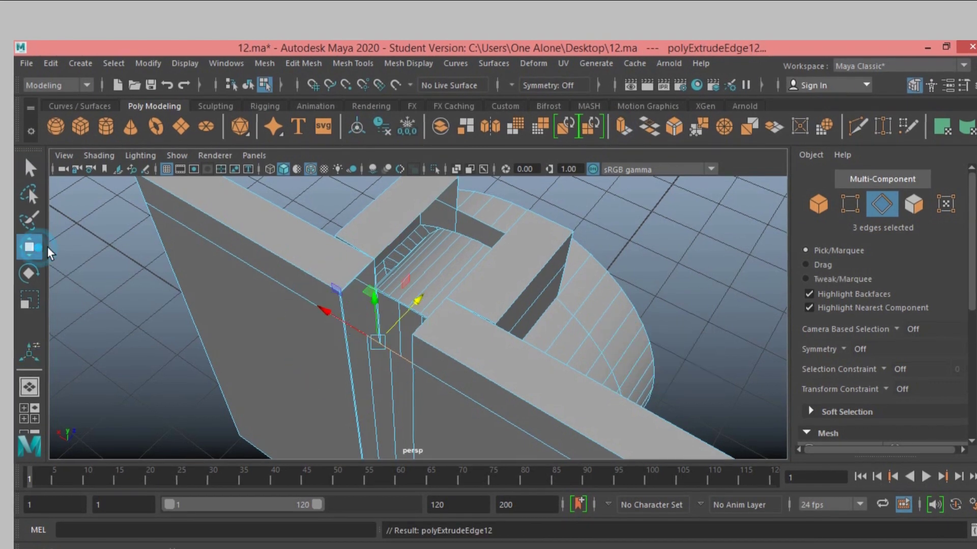
left_click_drag(658, 312, 584, 322, "alt")
left_click_drag(402, 305, 454, 304)
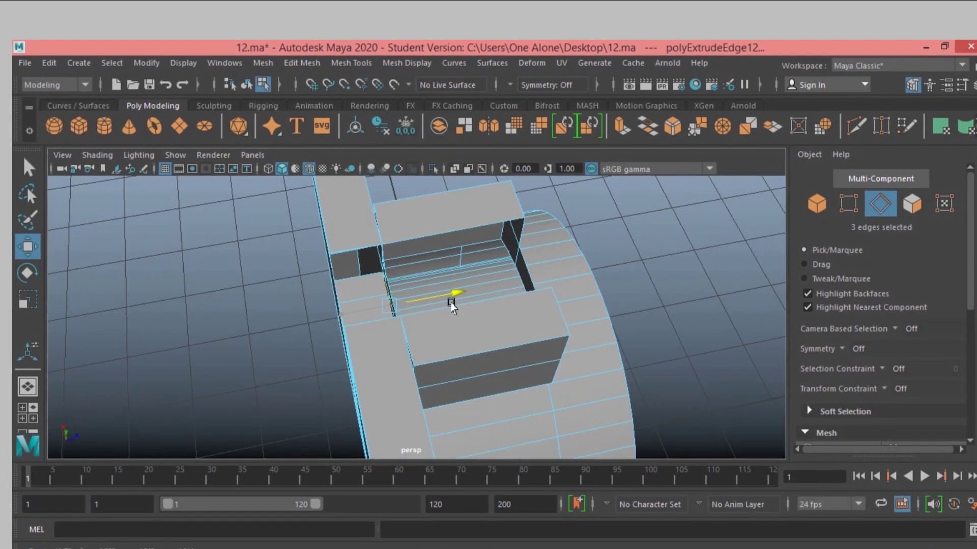
mouse_move(455, 304)
left_mouse_down("alt")
mouse_move(120, 342)
mouse_move(239, 342)
mouse_move(195, 356)
left_mouse_up("alt")
scroll(192, 355, "up", 2)
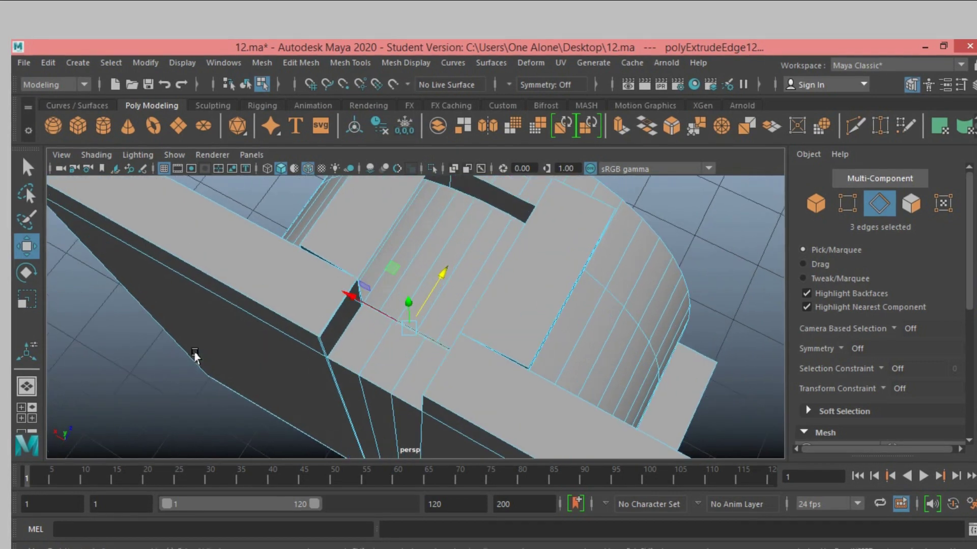
scroll(183, 357, "up", 3)
scroll(165, 364, "up", 2)
scroll(163, 366, "up", 1)
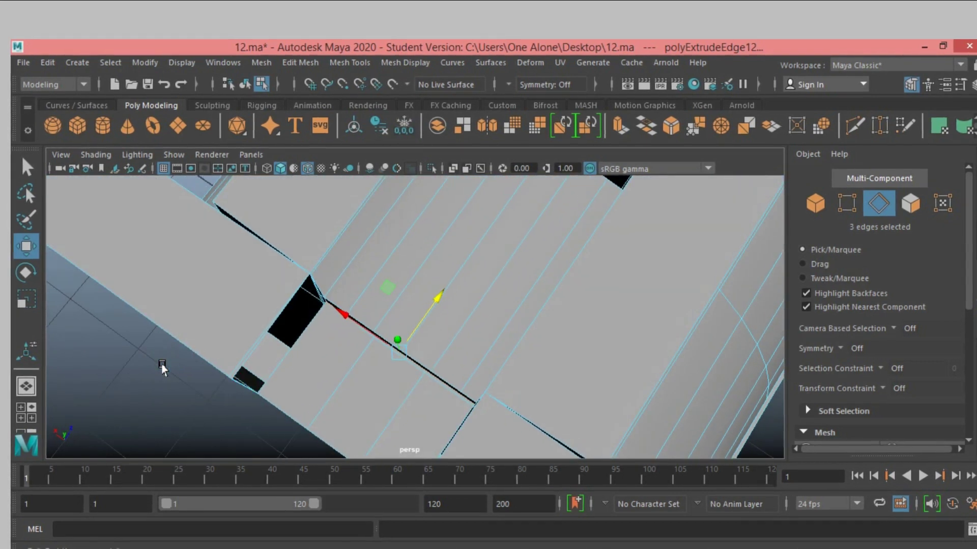
scroll(163, 366, "up", 2)
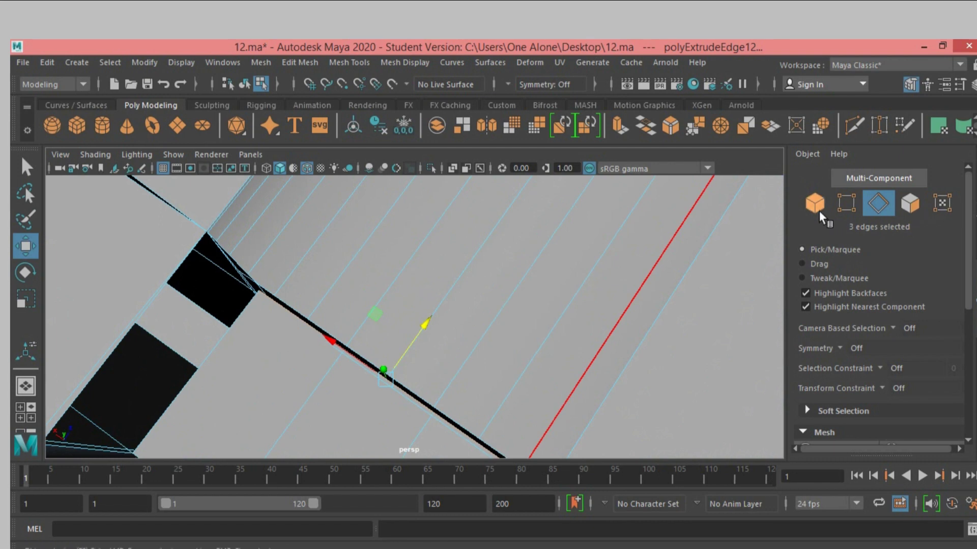
mouse_move(740, 227)
left_mouse_down("alt")
mouse_move(688, 235)
mouse_move(750, 193)
mouse_move(644, 250)
left_mouse_up("alt")
Weld the extruded strip's end vertex to its neighbouring vertex.
left_click(845, 203)
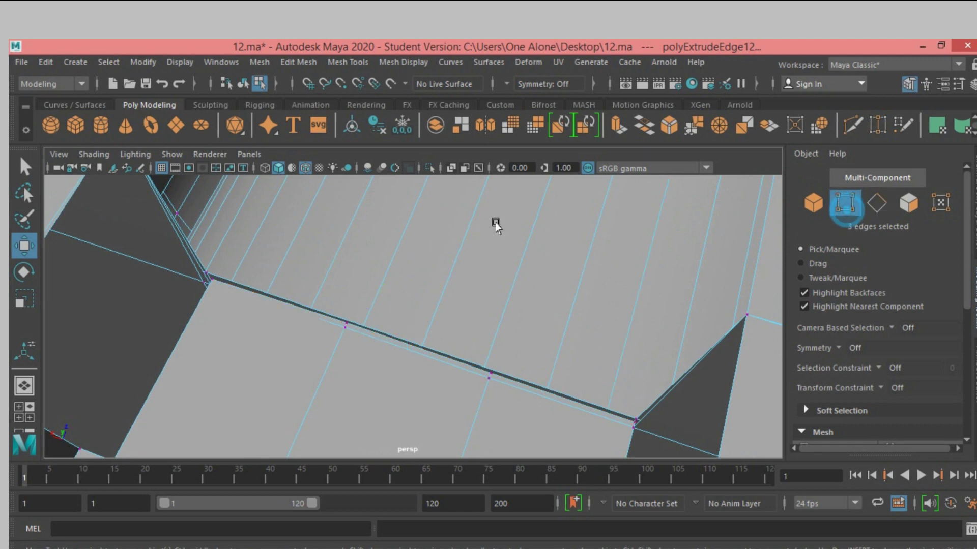
left_click(208, 280)
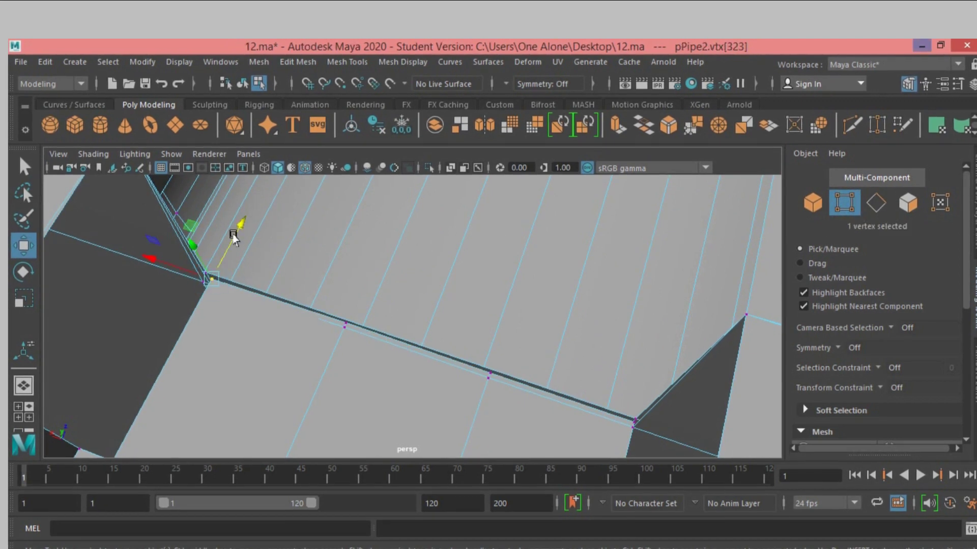
left_click(23, 166)
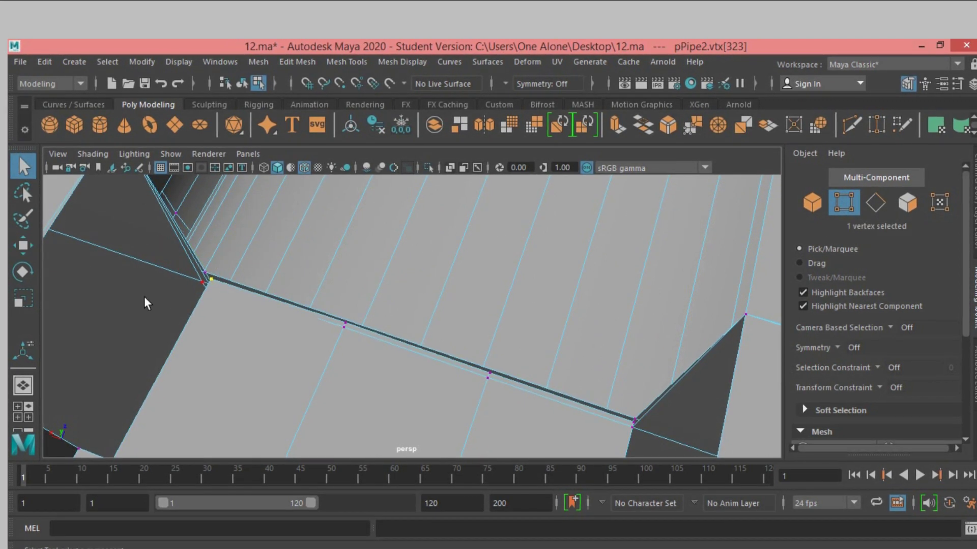
left_click(201, 280, "shift")
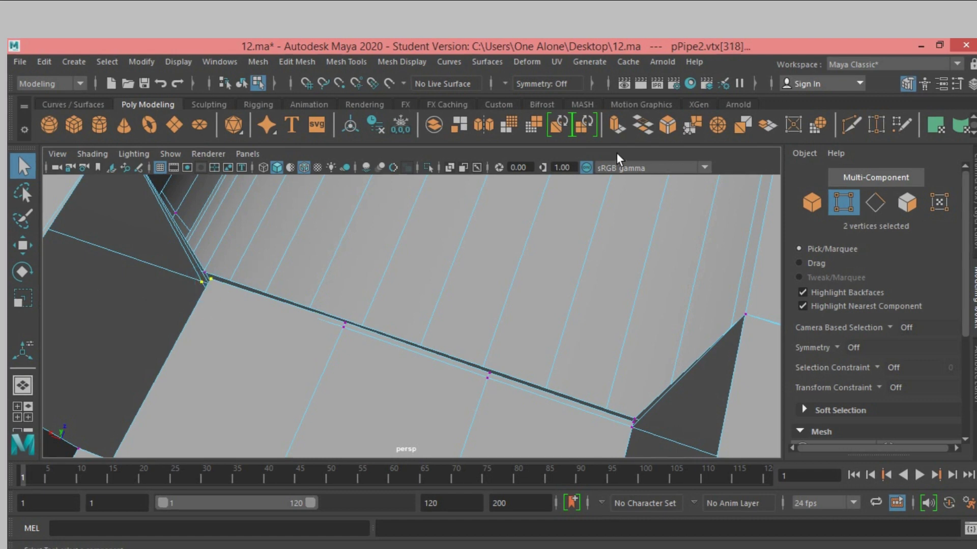
left_click(691, 127)
left_click(504, 200, "shift")
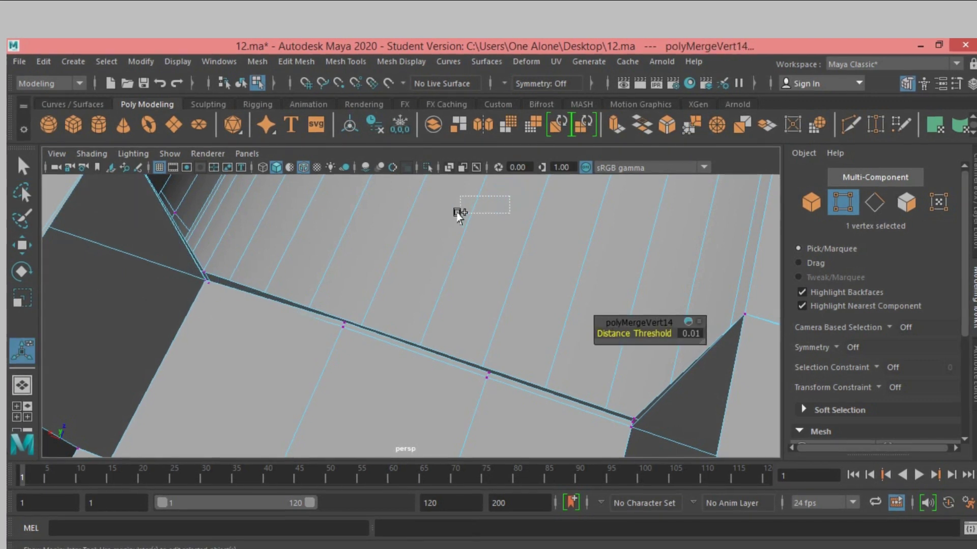
left_click_drag(400, 243, 224, 265, "alt")
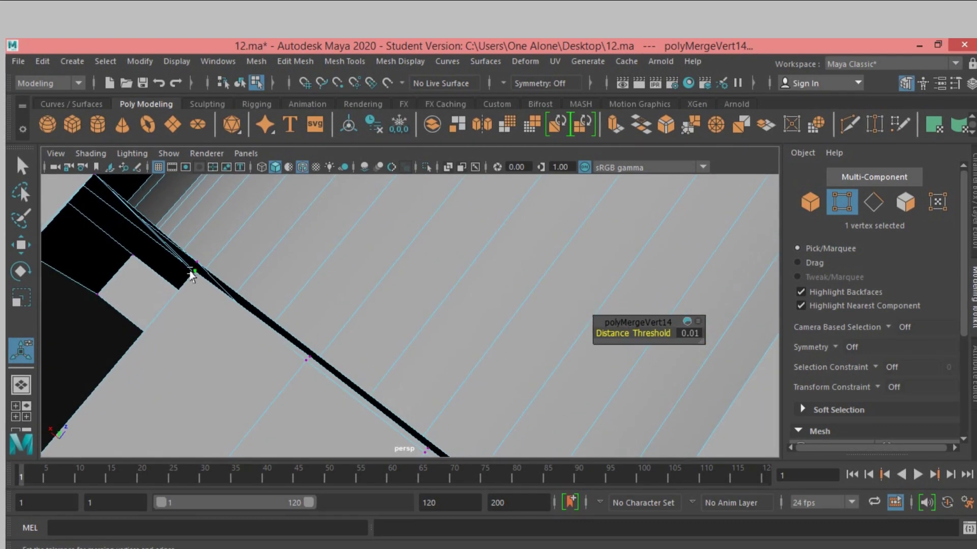
Weld two more vertex pairs at the notch corner.
left_click(191, 273)
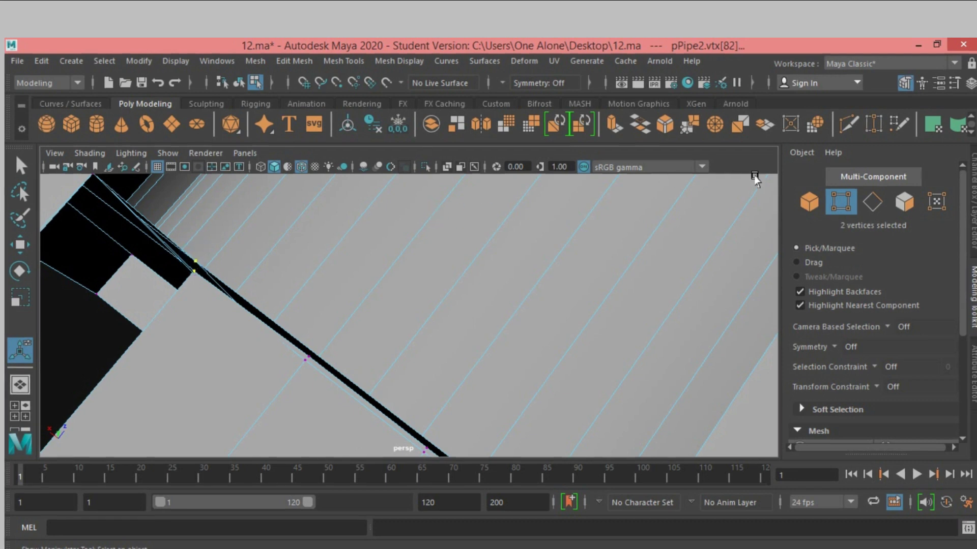
left_click(689, 124)
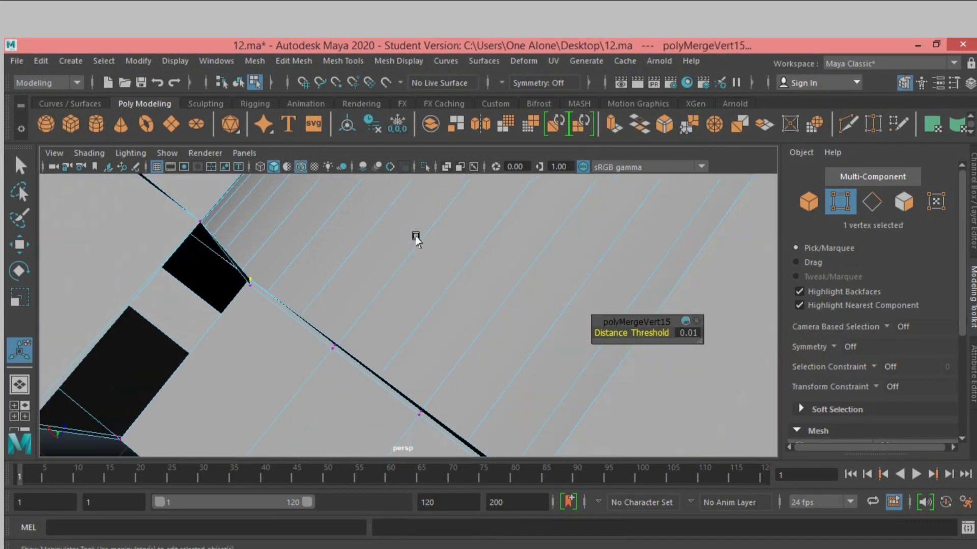
mouse_move(377, 263)
left_mouse_down("alt")
mouse_move(386, 261)
mouse_move(334, 266)
mouse_move(348, 241)
mouse_move(410, 236)
mouse_move(485, 247)
left_mouse_up("alt")
left_click_drag(570, 308, 568, 307)
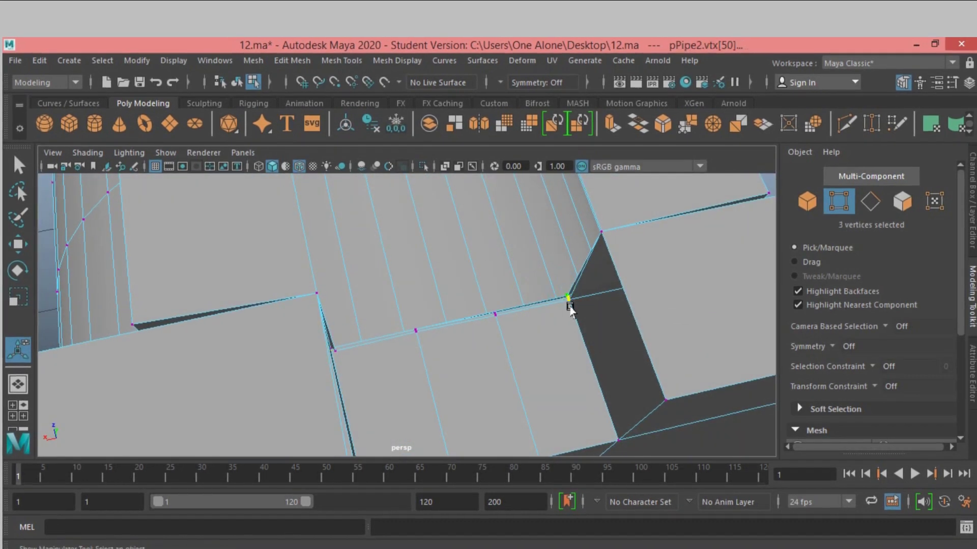
mouse_move(658, 178)
left_mouse_down("alt")
mouse_move(556, 258)
mouse_move(534, 258)
mouse_move(492, 209)
mouse_move(471, 244)
left_mouse_up("alt")
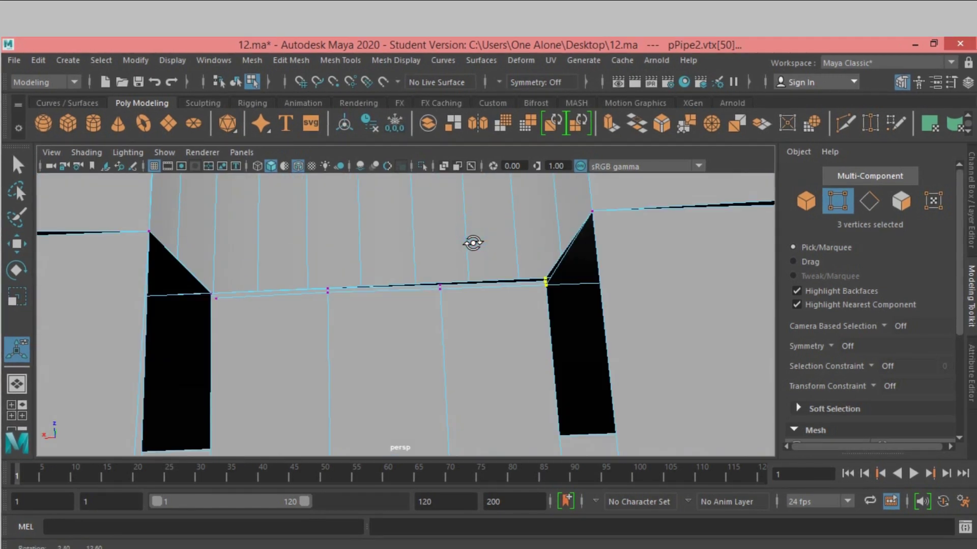
left_click(532, 280)
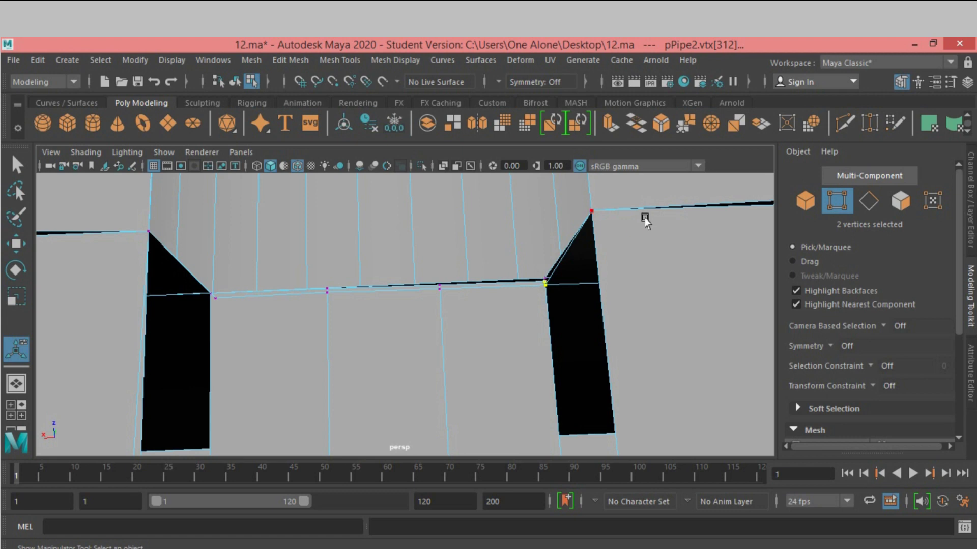
left_click(685, 122)
Merge the last corner vertex pair, undoing and redoing merges until it welds correctly.
left_click(531, 271)
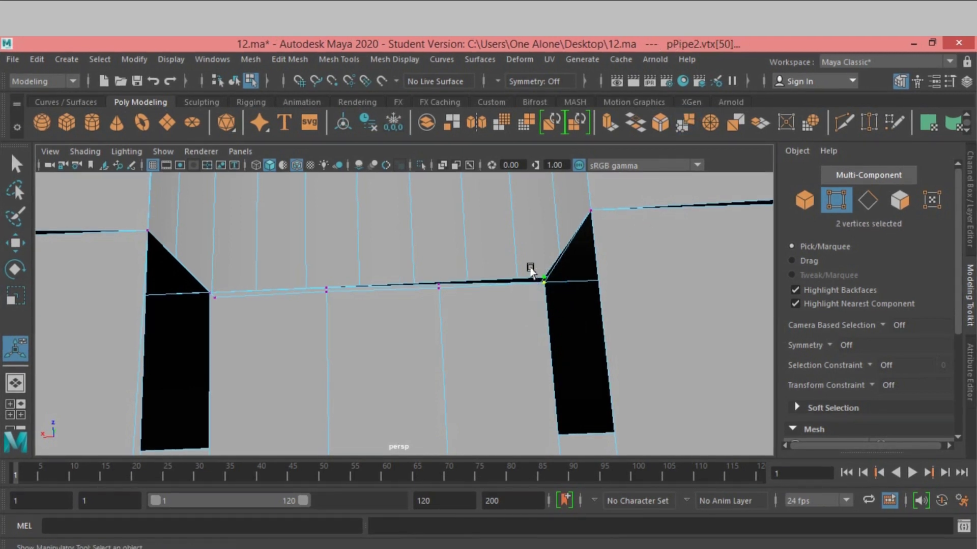
left_click(685, 132)
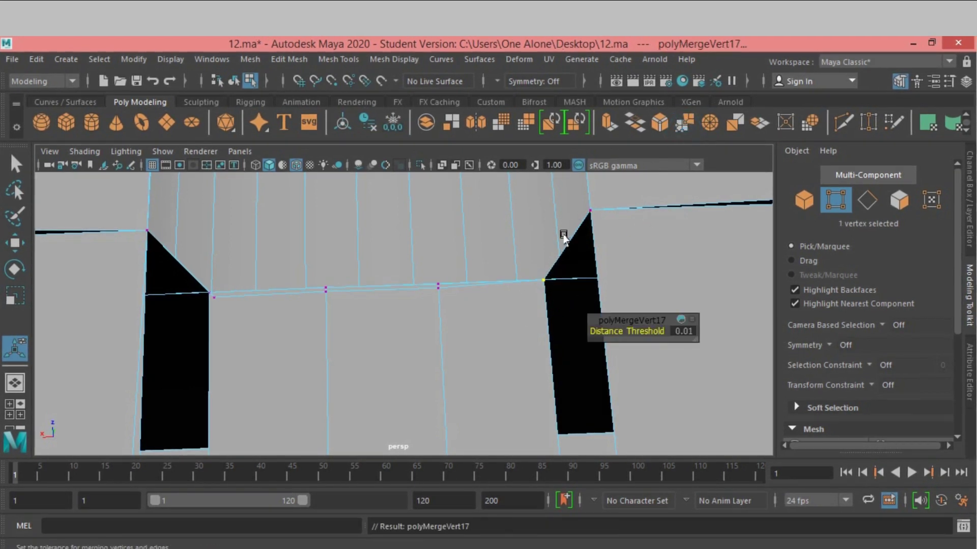
mouse_move(562, 231)
left_mouse_down("alt")
mouse_move(571, 236)
mouse_move(480, 243)
mouse_move(497, 191)
mouse_move(593, 161)
mouse_move(626, 173)
mouse_move(604, 189)
mouse_move(626, 188)
mouse_move(494, 215)
mouse_move(362, 192)
mouse_move(416, 215)
mouse_move(403, 207)
left_mouse_up("alt")
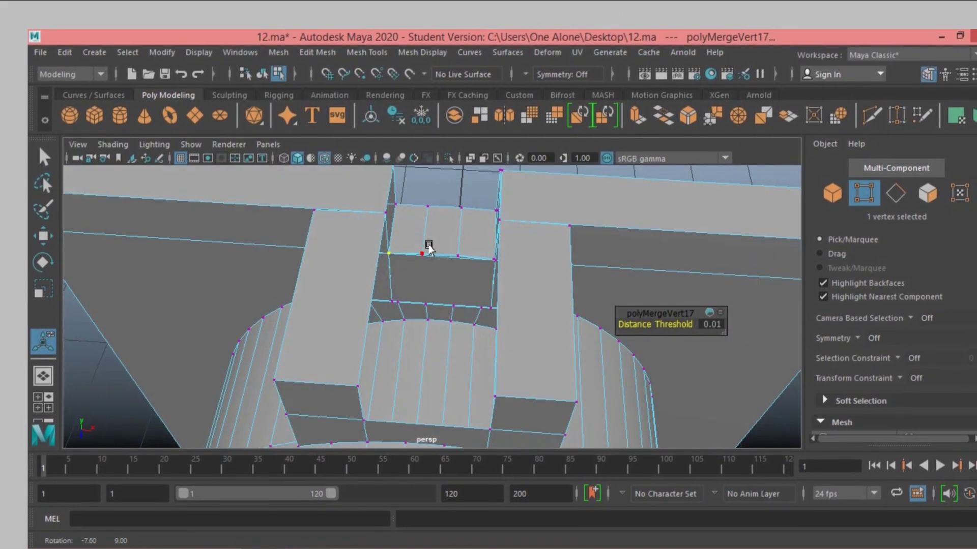
key("ctrl+z")
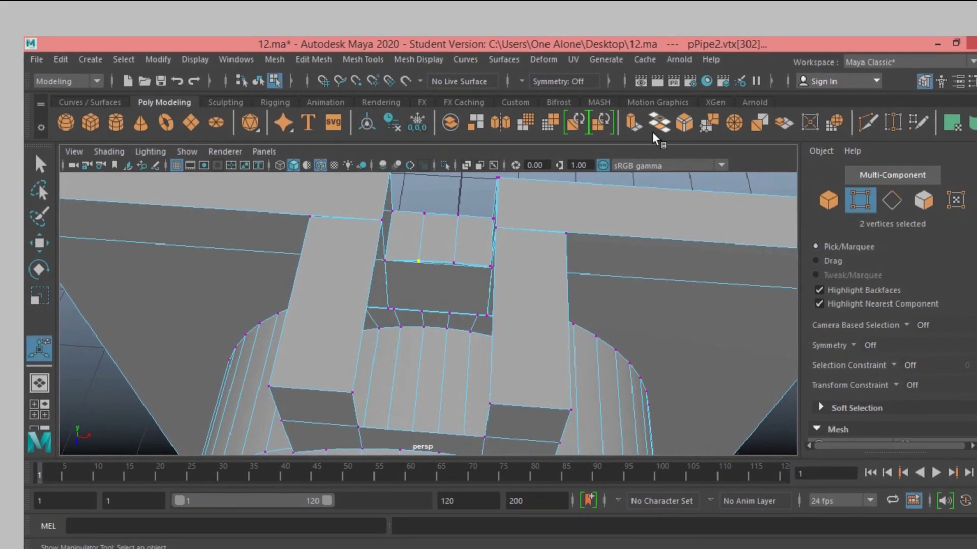
left_click(707, 125)
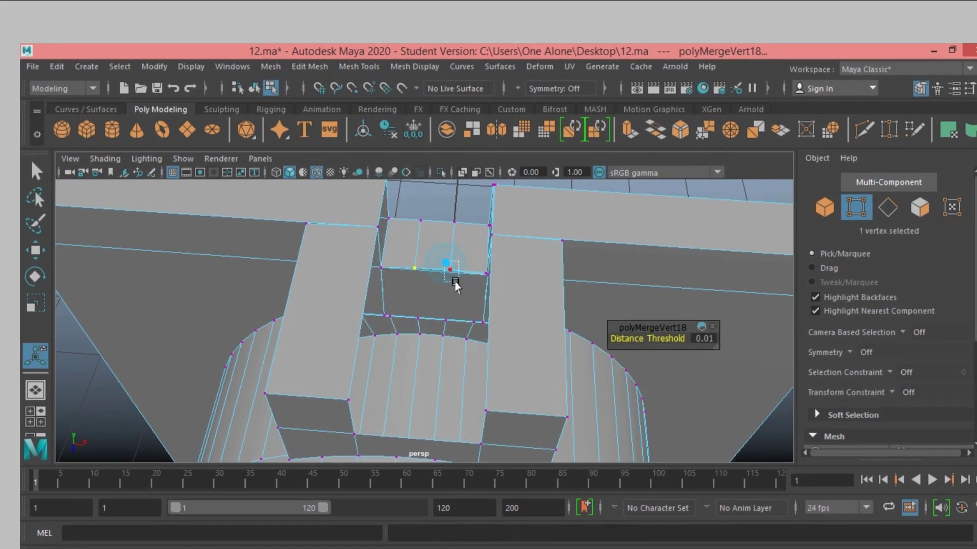
key("ctrl+z")
left_click(701, 136)
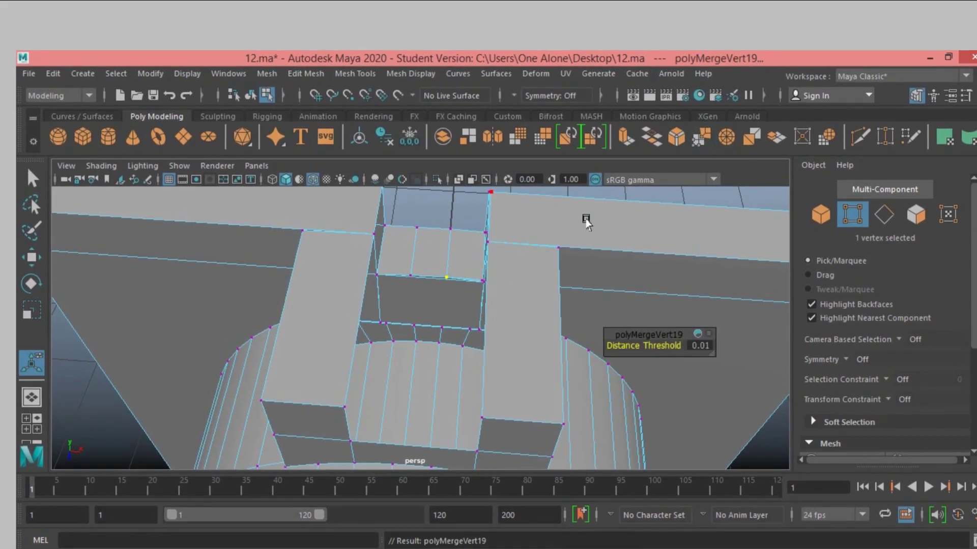
Bridge the notch's upper and lower open edges with a Linear-path, 0-division bridge.
left_click(413, 211)
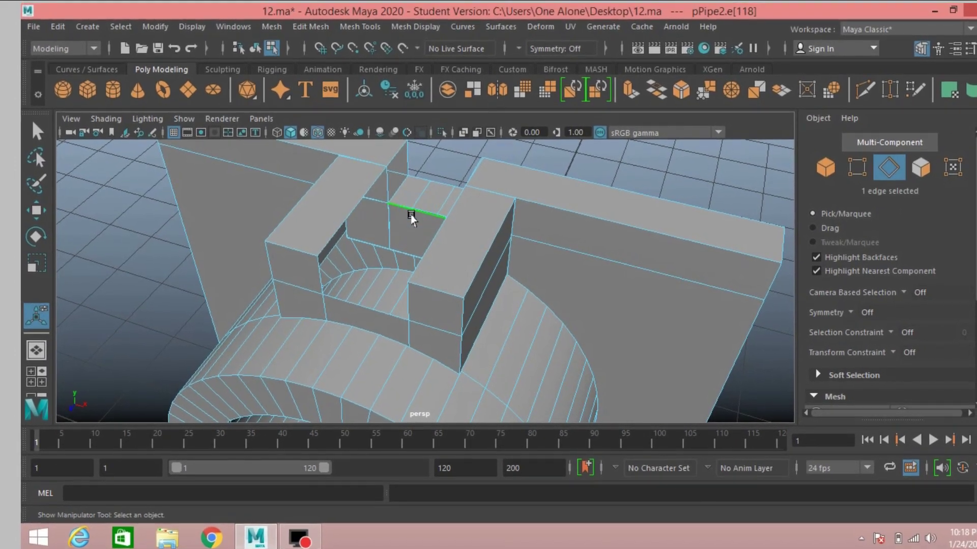
left_click(365, 318, "shift")
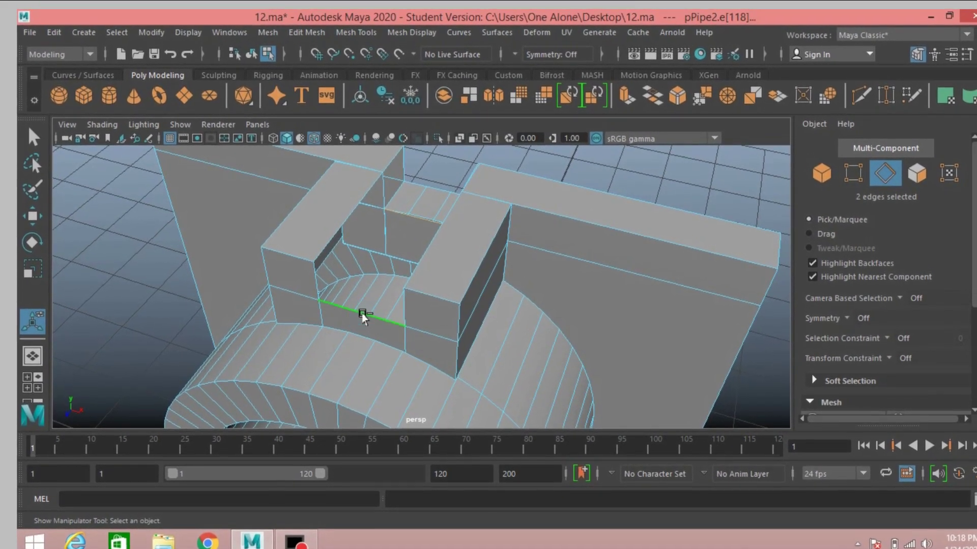
left_click(305, 35)
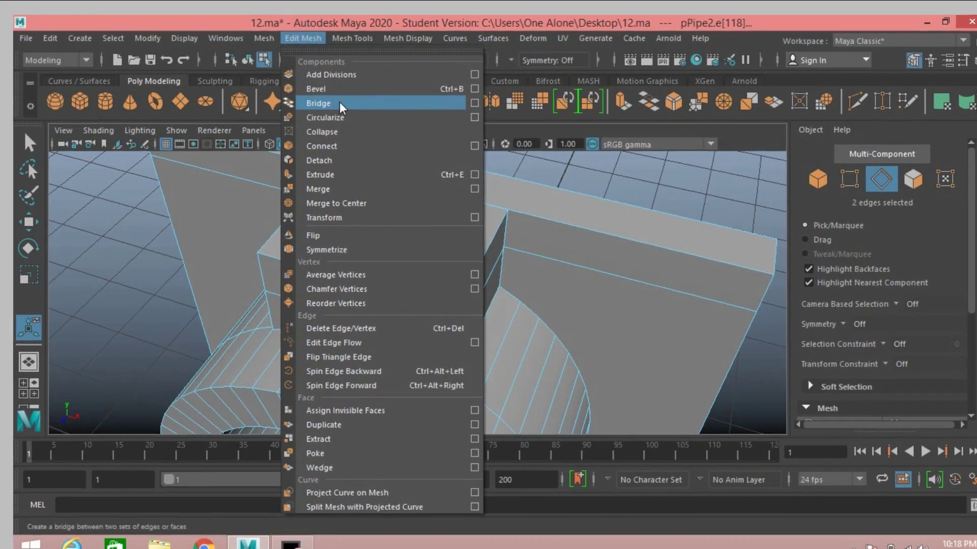
left_click(475, 101)
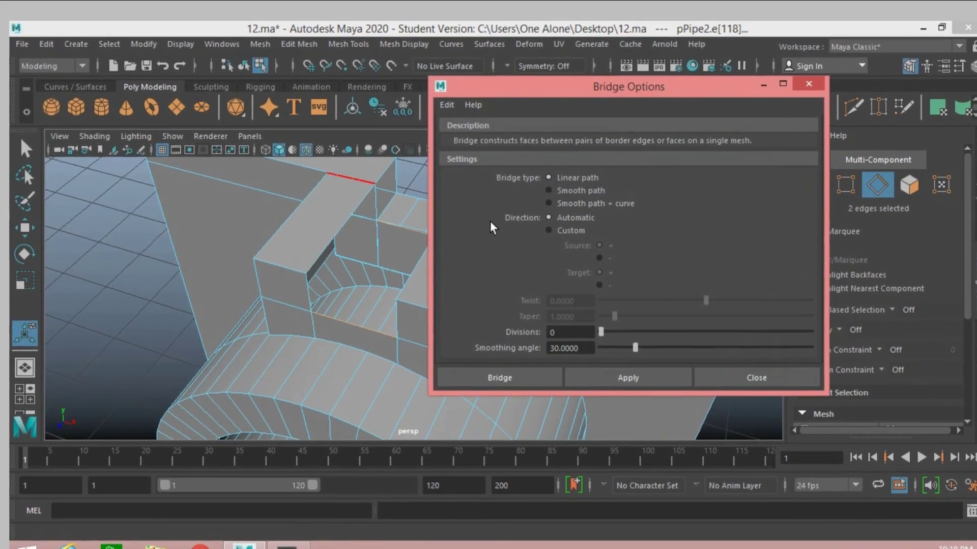
left_click(448, 104)
left_click(466, 131)
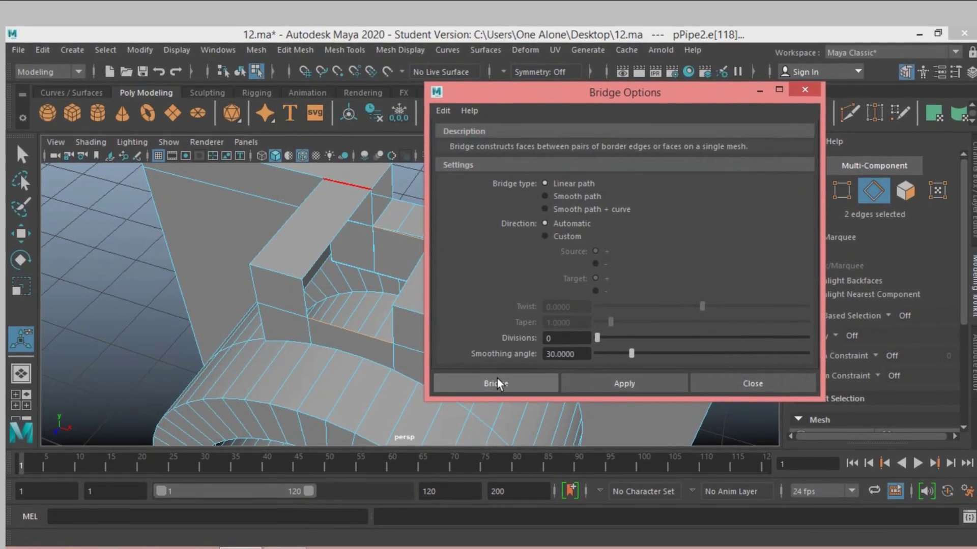
left_click(496, 382)
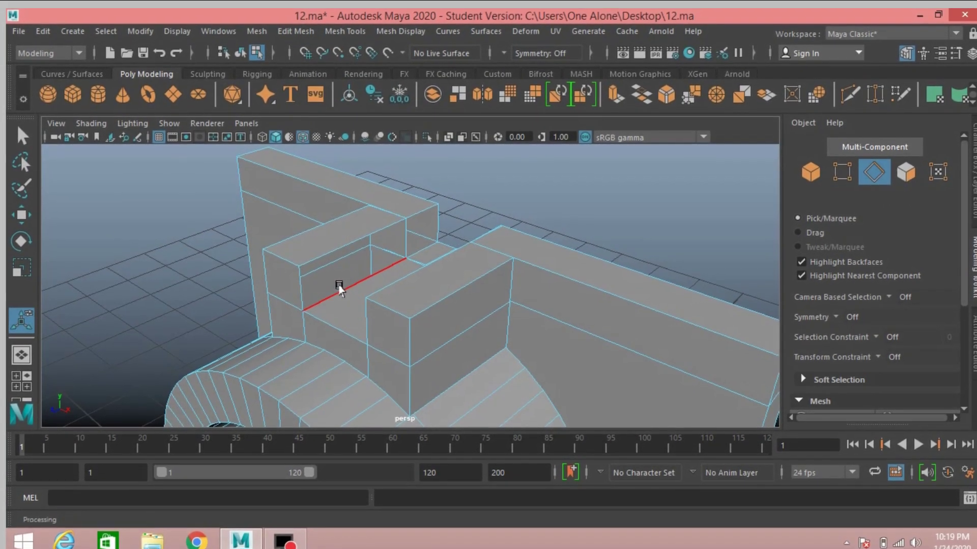
Bridge both remaining pairs of facing open edges around the notch.
left_click(370, 296)
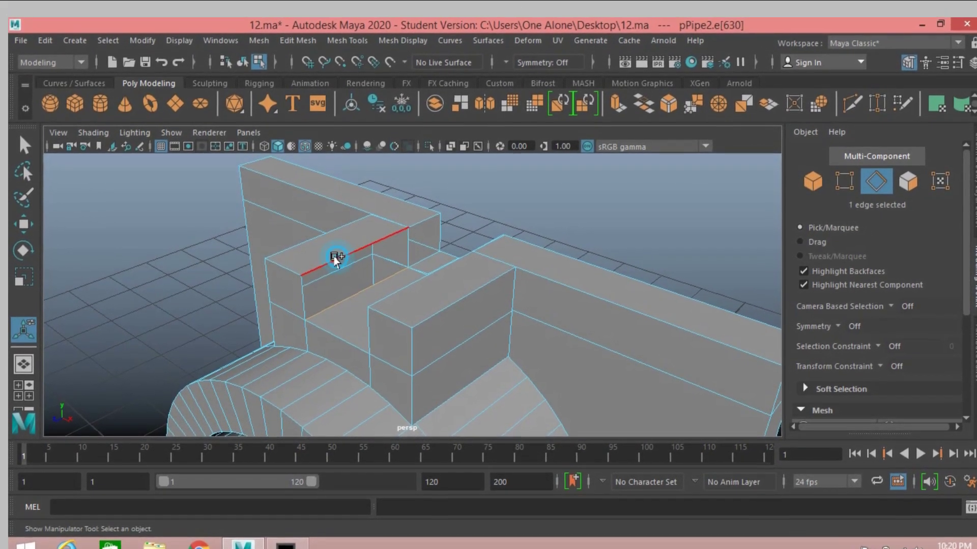
left_click(356, 290, "shift")
left_click(297, 38)
left_click(315, 112)
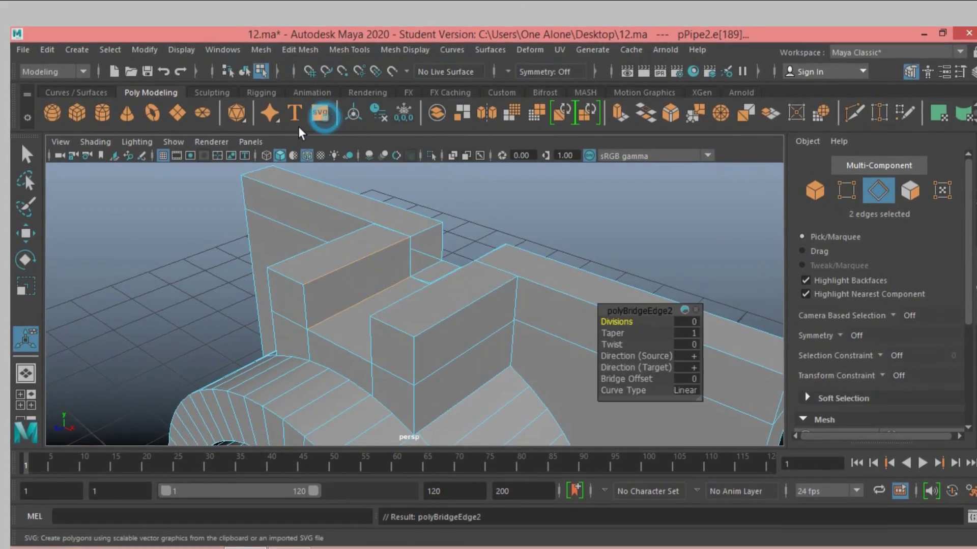
mouse_move(161, 267)
left_mouse_down("alt")
mouse_move(235, 277)
mouse_move(345, 260)
left_mouse_up("alt")
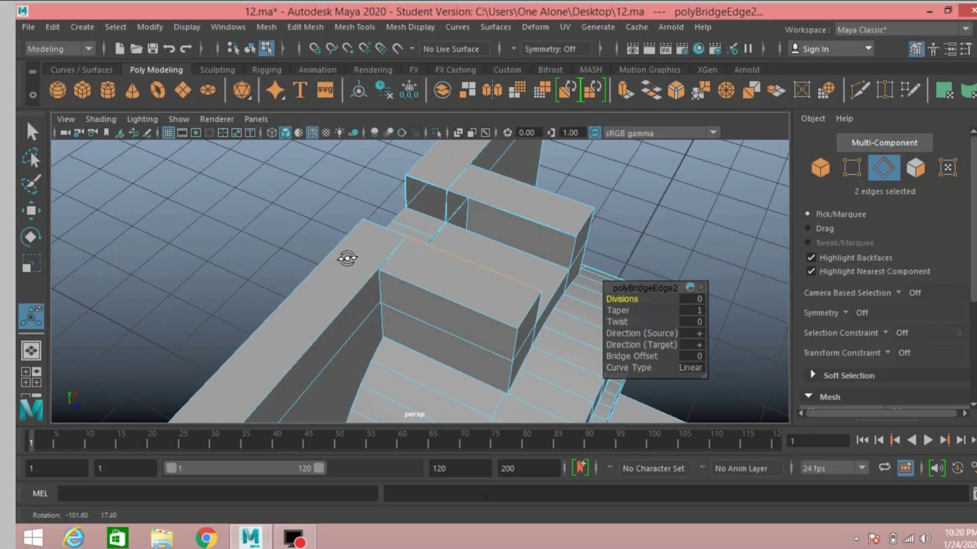
left_click(500, 250)
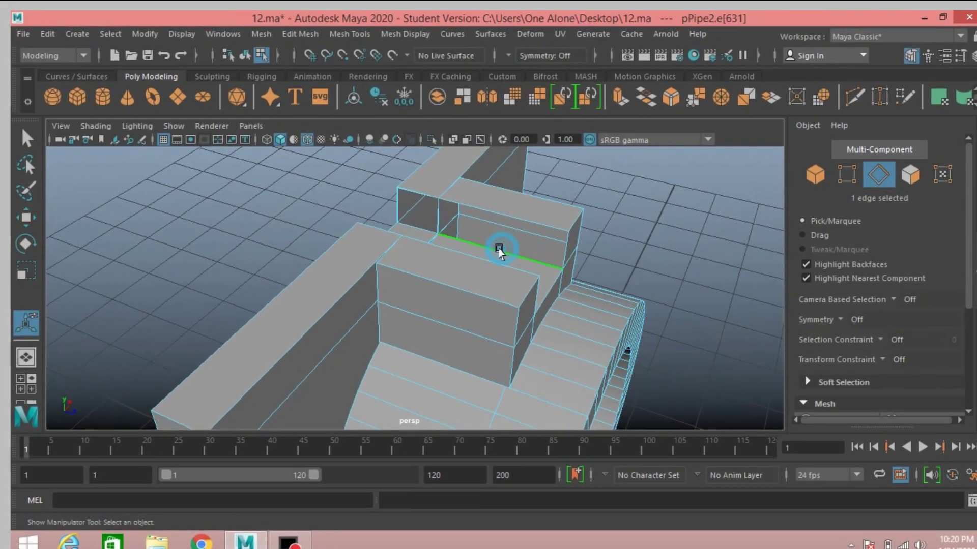
left_click(498, 221, "shift")
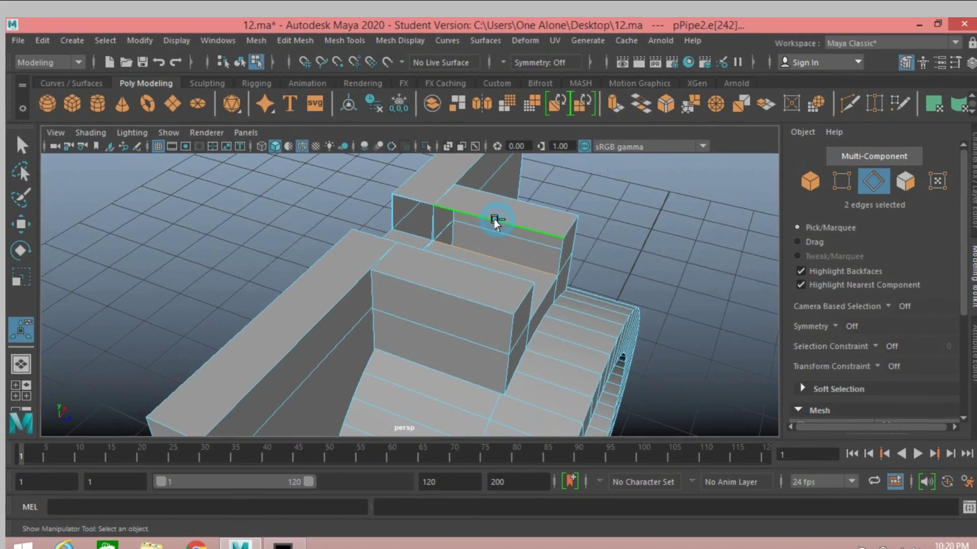
left_click(294, 38)
left_click(306, 111)
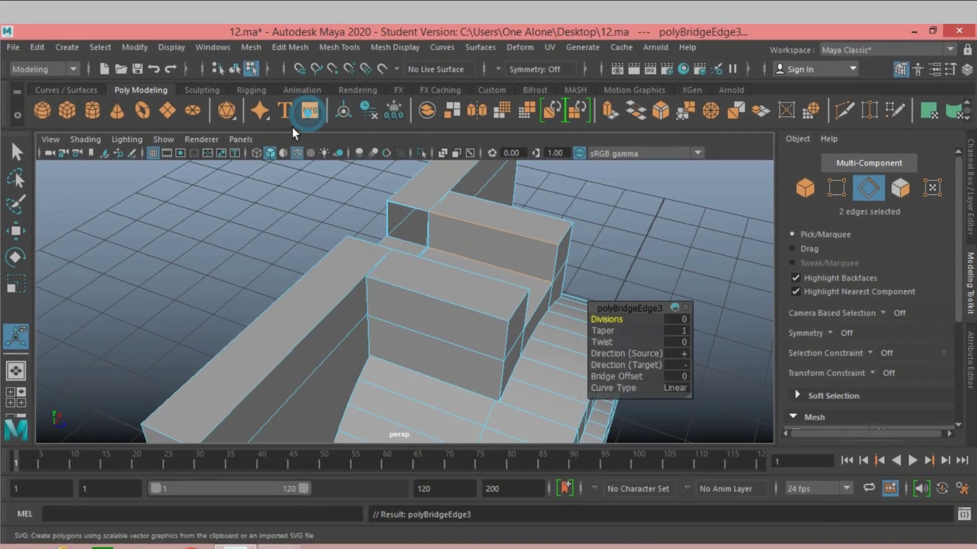
left_click_drag(203, 244, 663, 335, "alt")
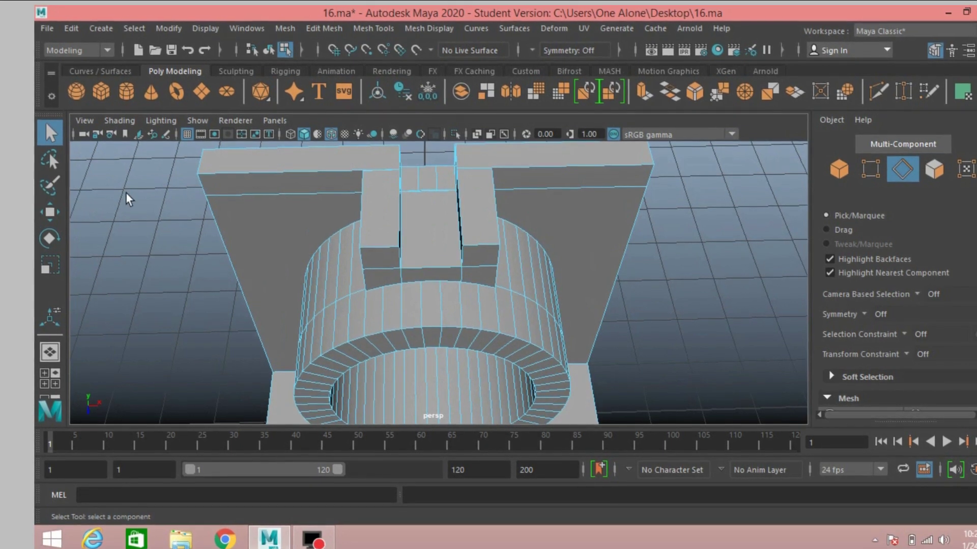
Insert a vertical edge loop down the slot's centre strip.
left_click(373, 28)
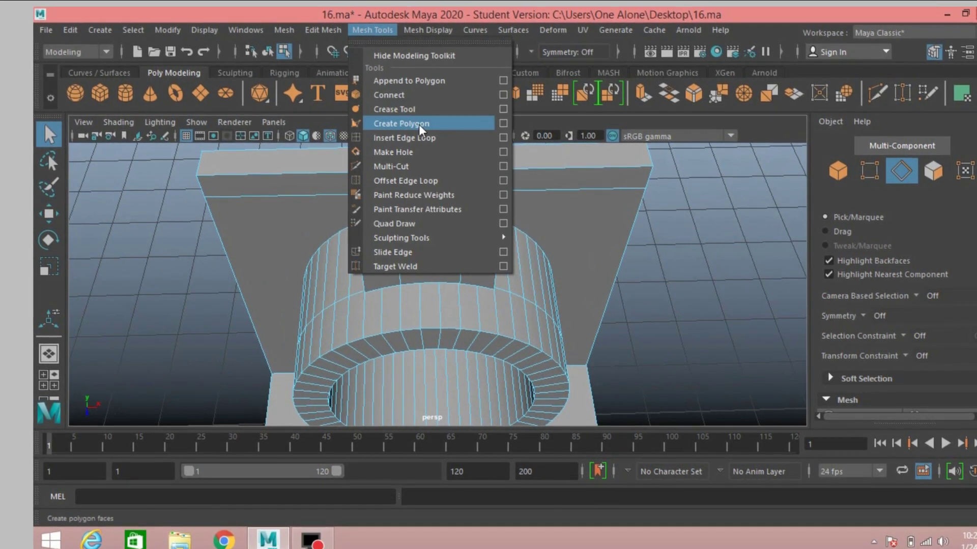
left_click(407, 138)
left_click_drag(436, 272, 435, 275)
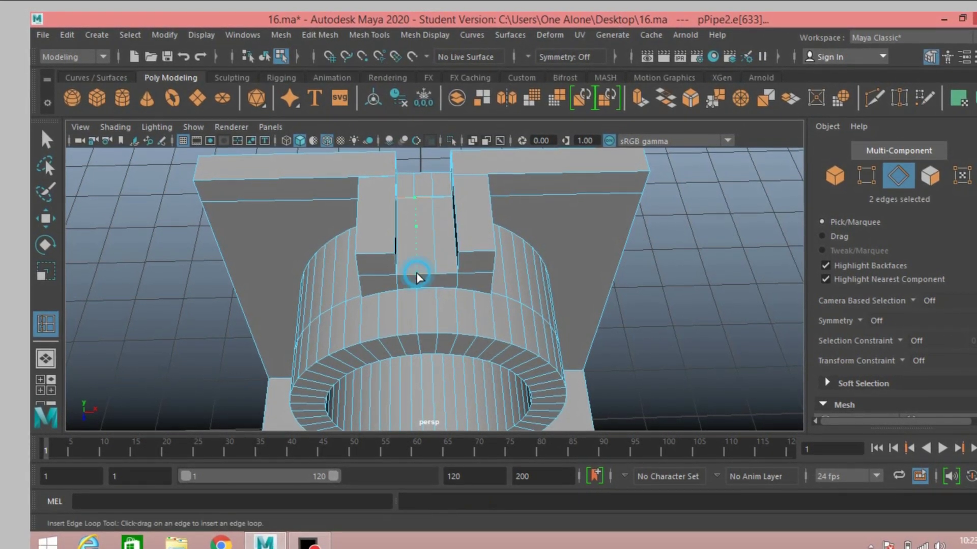
left_click_drag(416, 278, 414, 280)
left_click(415, 280)
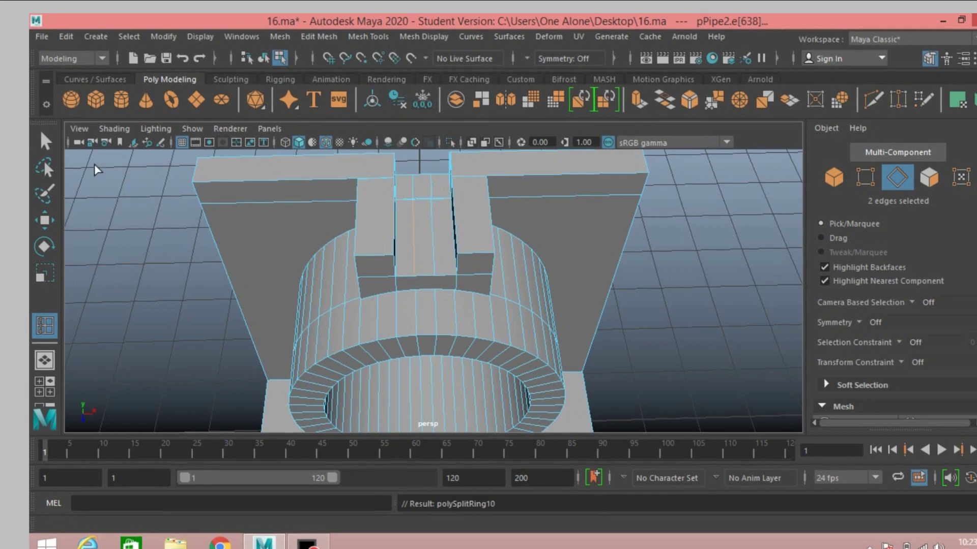
key("q")
Weld a vertex on the strip's lower edge to its neighbouring vertex.
left_click(866, 179)
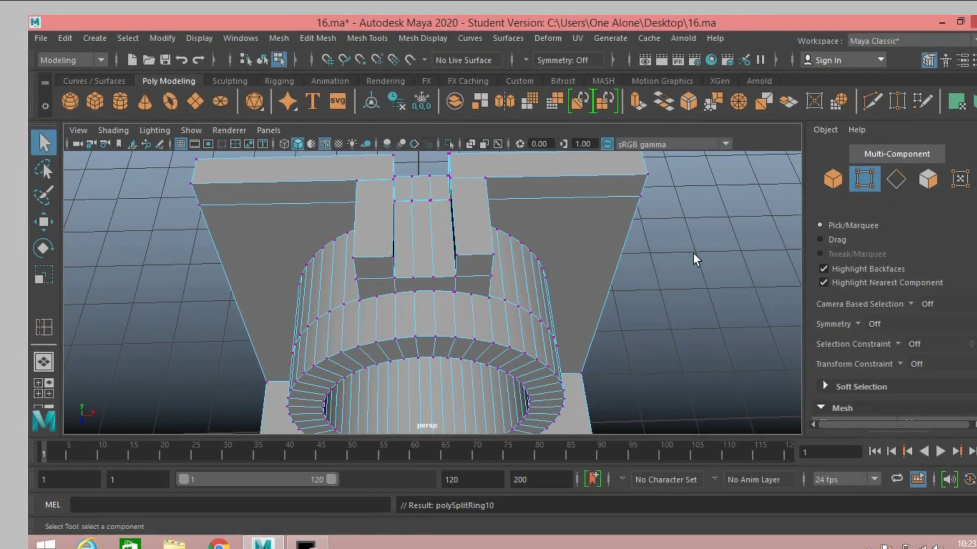
mouse_move(656, 264)
left_mouse_down("alt")
mouse_move(689, 277)
mouse_move(711, 392)
left_mouse_up("alt")
scroll(684, 283, "up", 5)
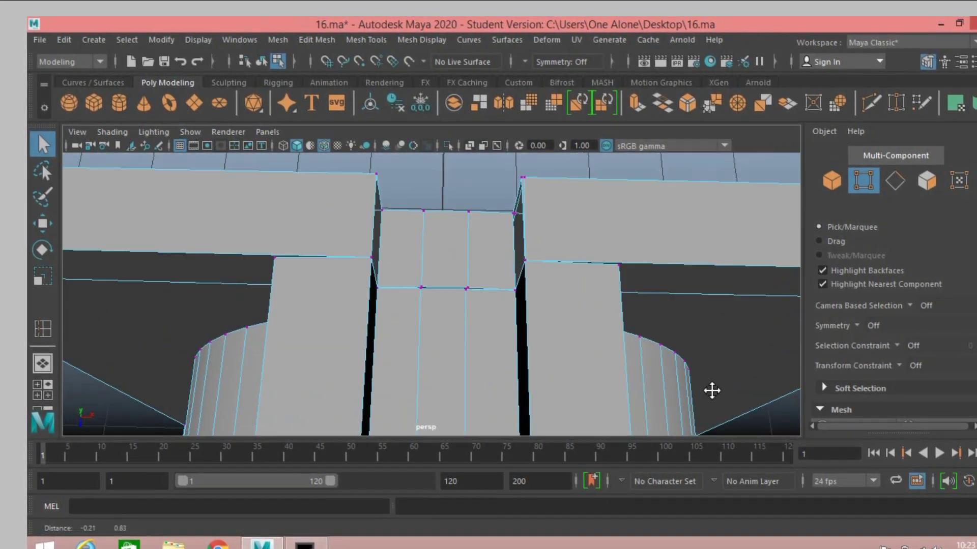
left_click(464, 292)
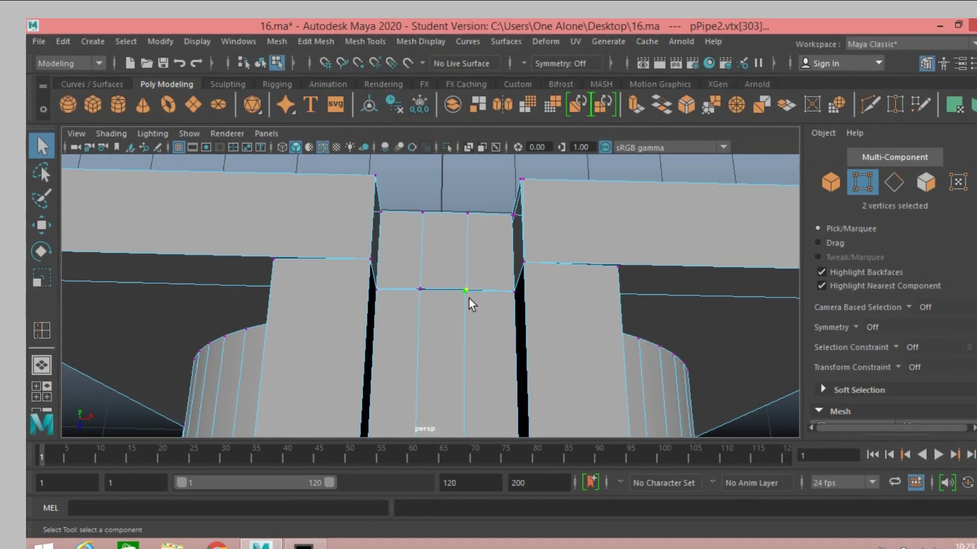
left_click(511, 216, "shift")
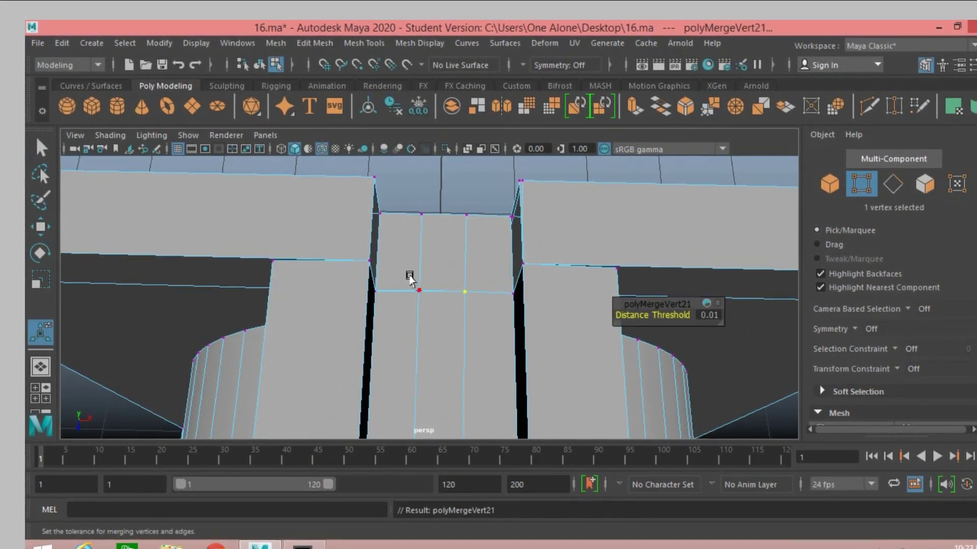
left_click(419, 292)
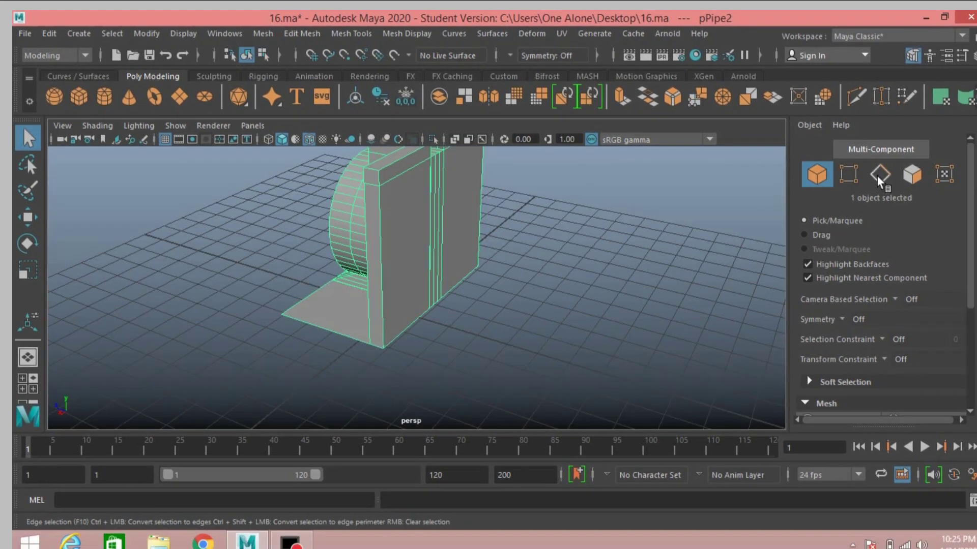
Extrude the base plate's bottom edge loop and shift it vertically.
left_click(879, 176)
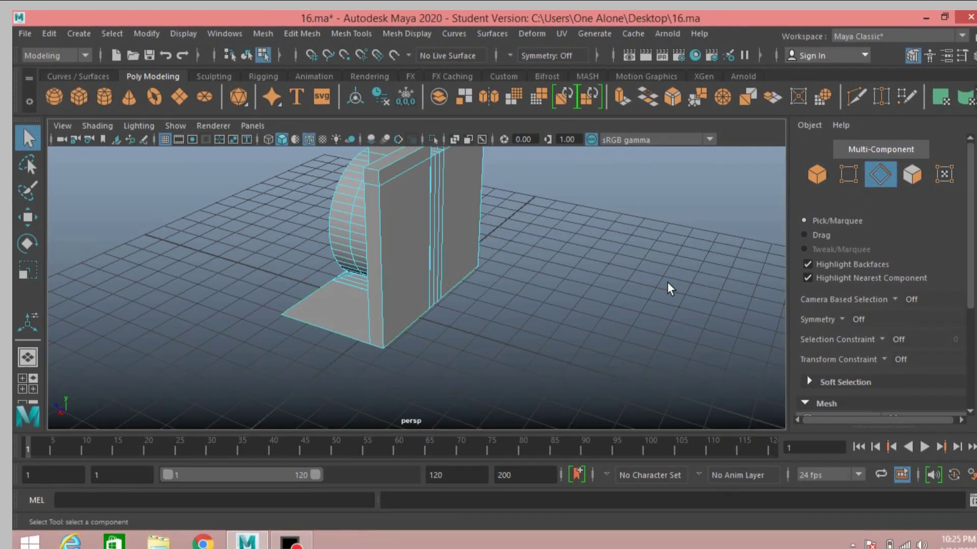
scroll(669, 285, "up", 2)
scroll(661, 280, "up", 2)
left_click(386, 347)
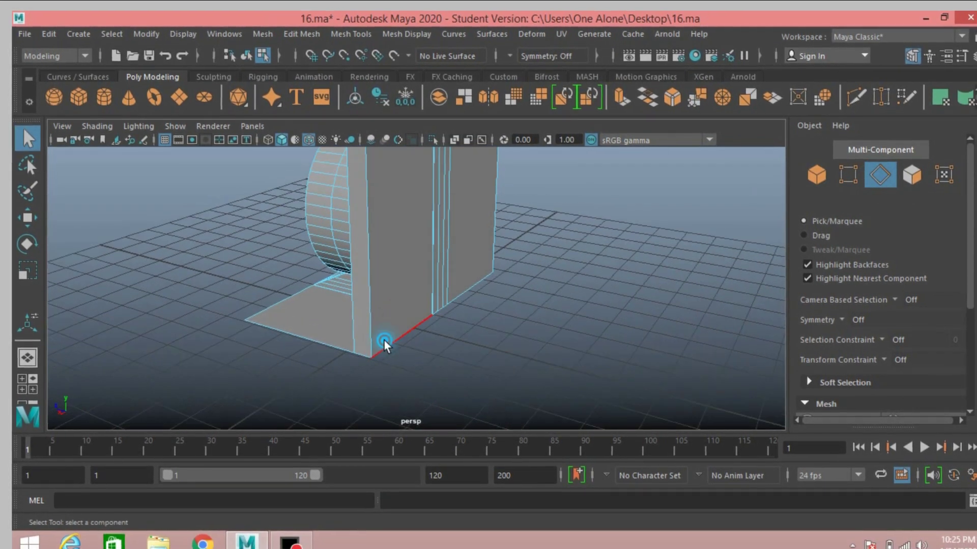
double_click(437, 317)
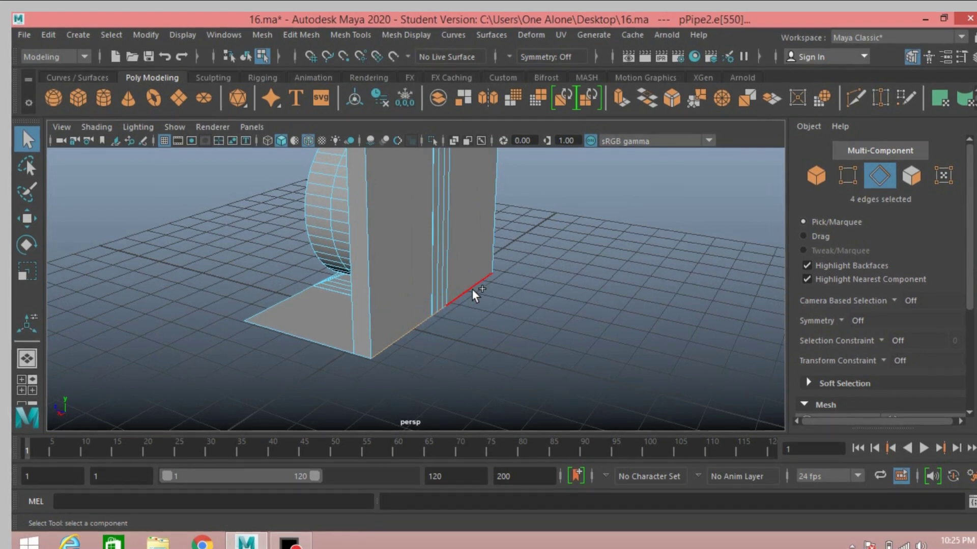
left_click(619, 98)
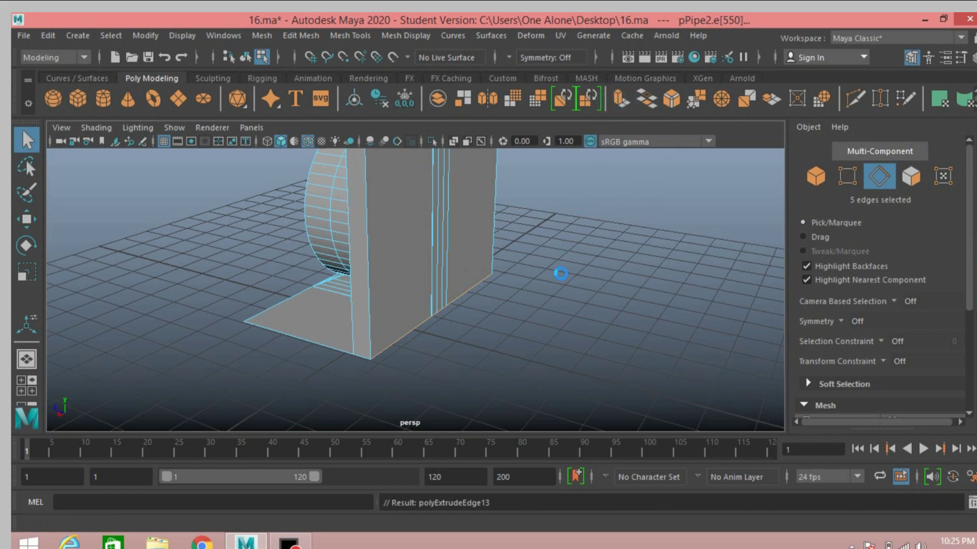
left_click(23, 222)
left_click_drag(183, 296, 213, 294, "alt")
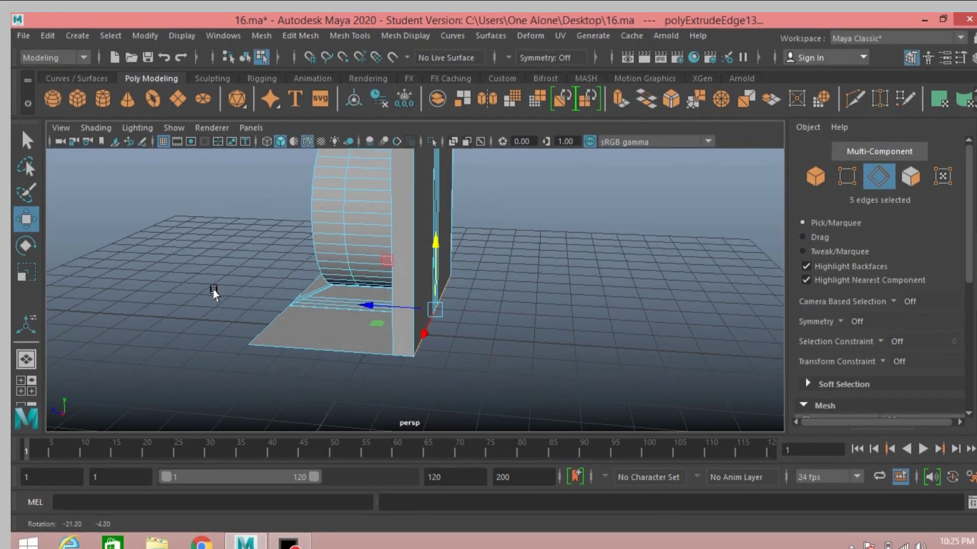
mouse_move(436, 244)
left_mouse_down()
mouse_move(436, 260)
mouse_move(560, 284)
left_mouse_up()
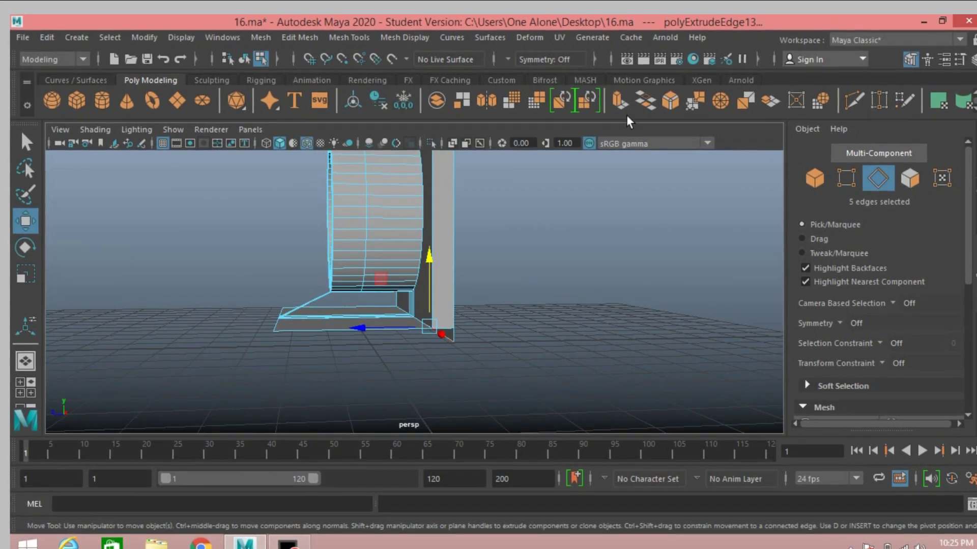
Extrude the edges again and pull them outward into a thin flange beneath the base.
left_click(620, 100)
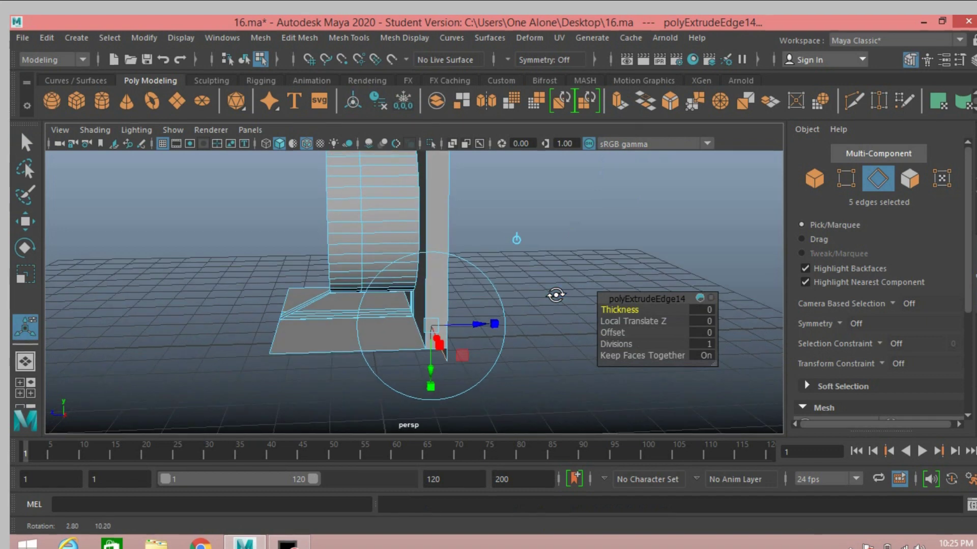
left_click(24, 221)
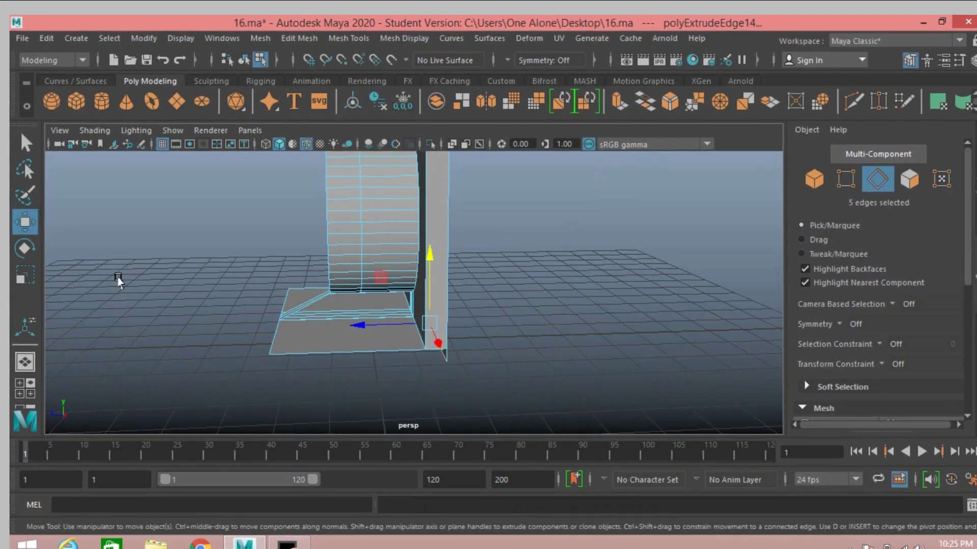
left_click_drag(360, 325, 256, 343)
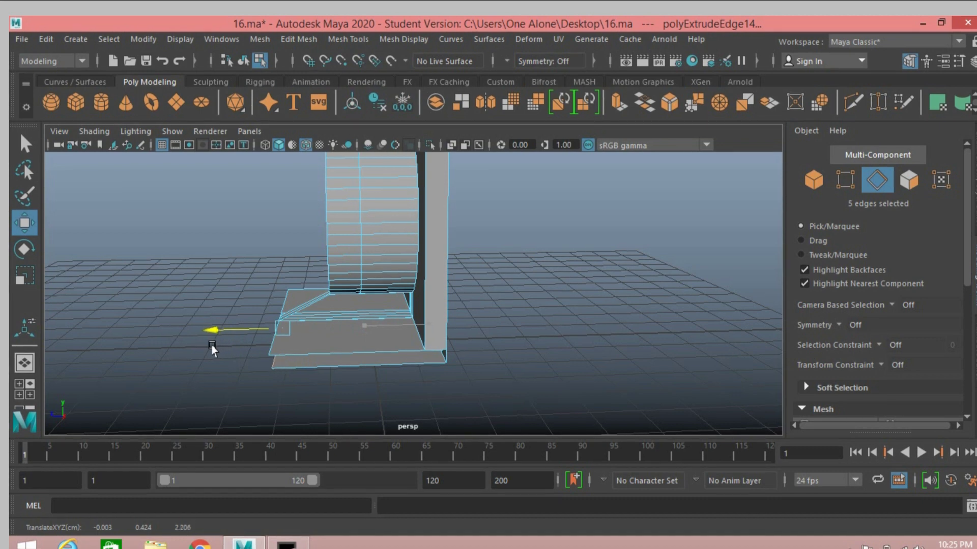
left_click_drag(210, 356, 200, 391, "alt")
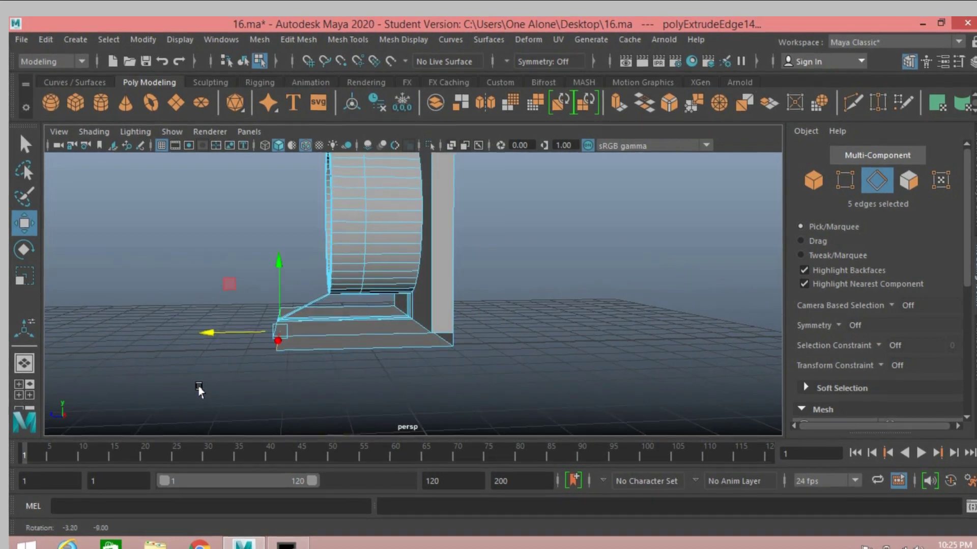
key("space")
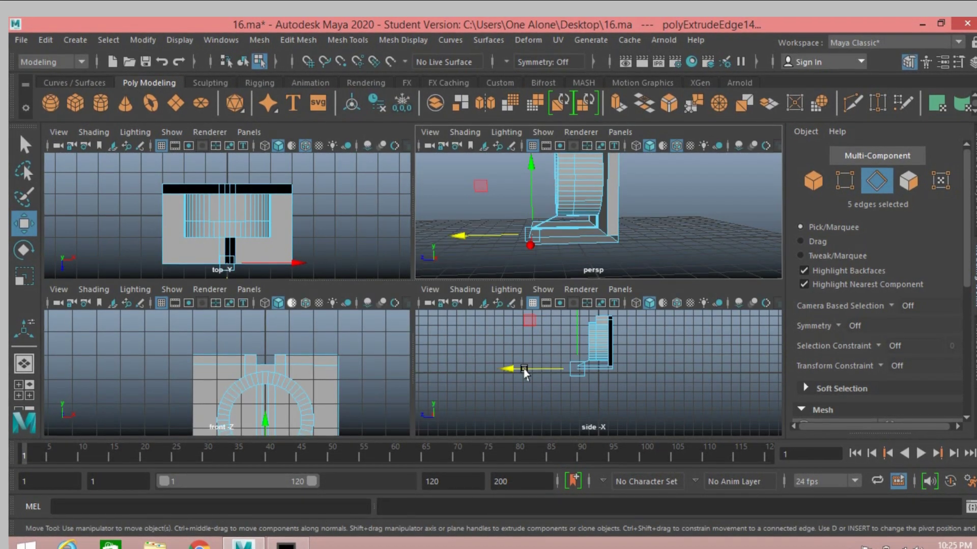
In the maximized side view, move the flange edges slightly further out along Z, then return to perspective.
key("space")
scroll(516, 386, "up", 1)
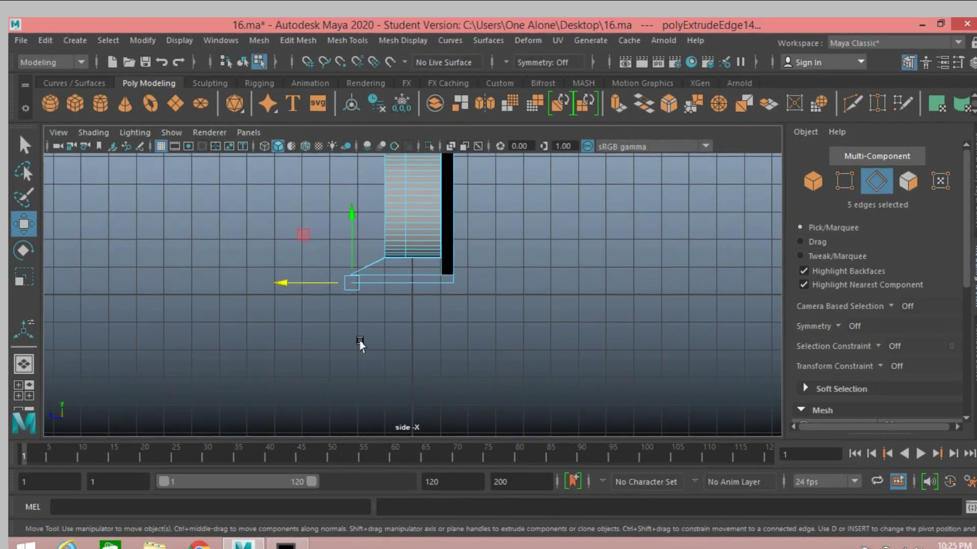
left_click(26, 148)
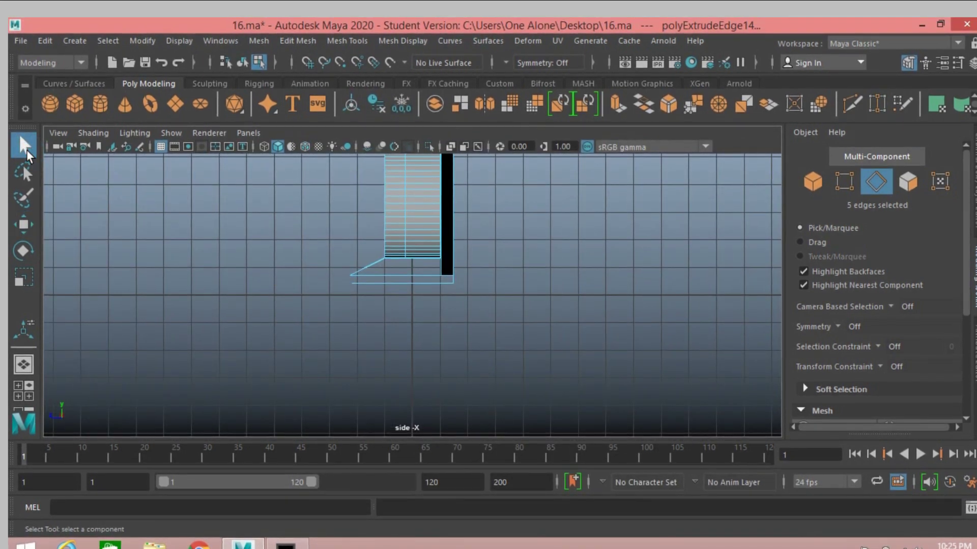
left_click(23, 224)
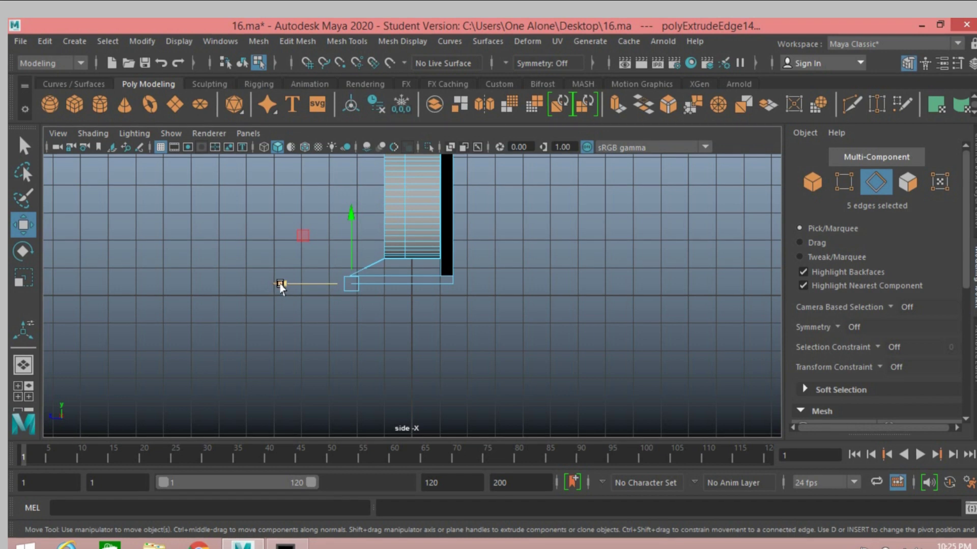
left_click_drag(279, 286, 279, 287)
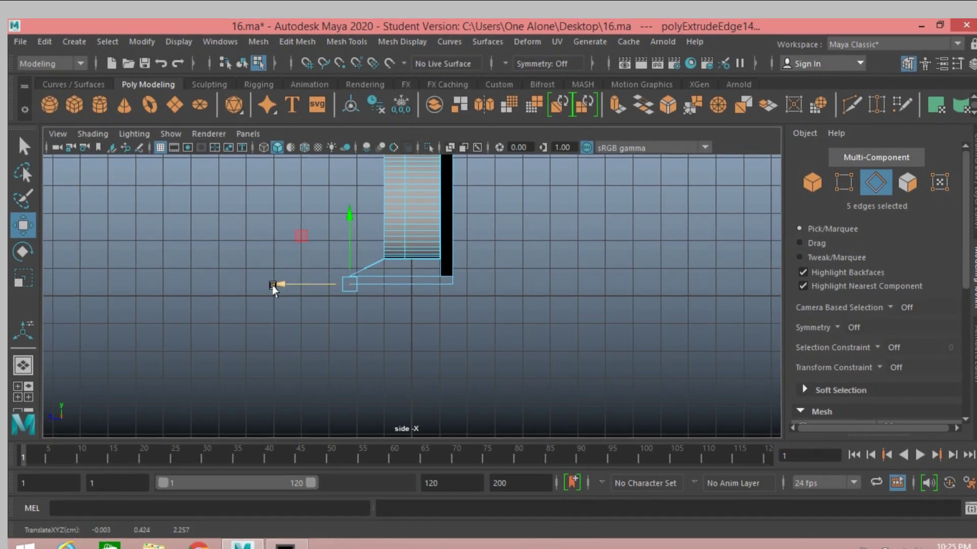
key("q")
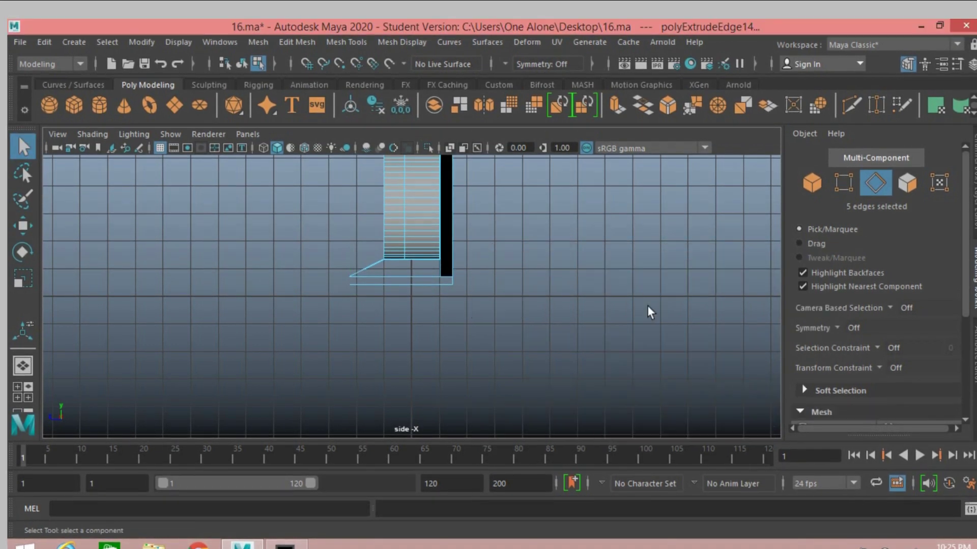
key("space")
key("space")
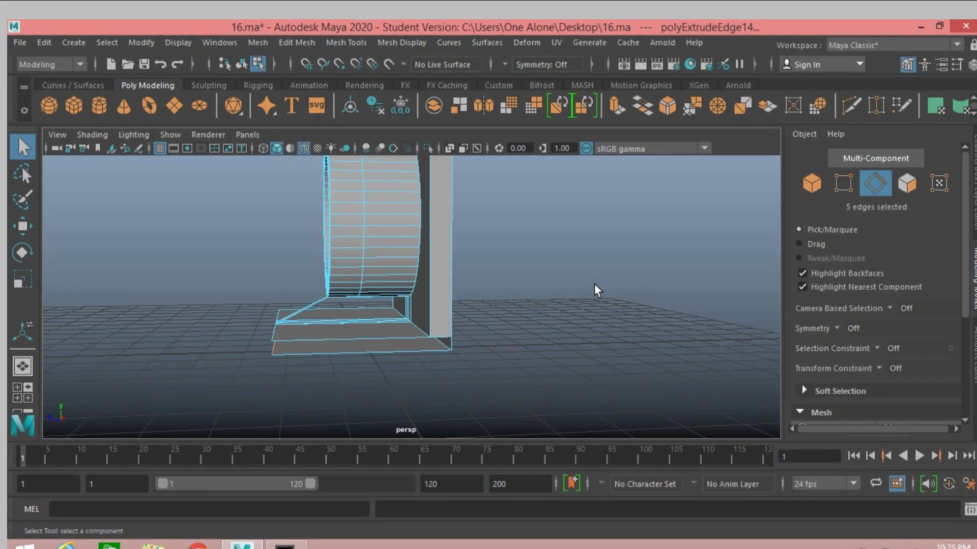
left_click_drag(596, 290, 564, 301, "alt")
Select the base plate's bottom edges: front, corner, far side, and right side.
left_click(334, 359)
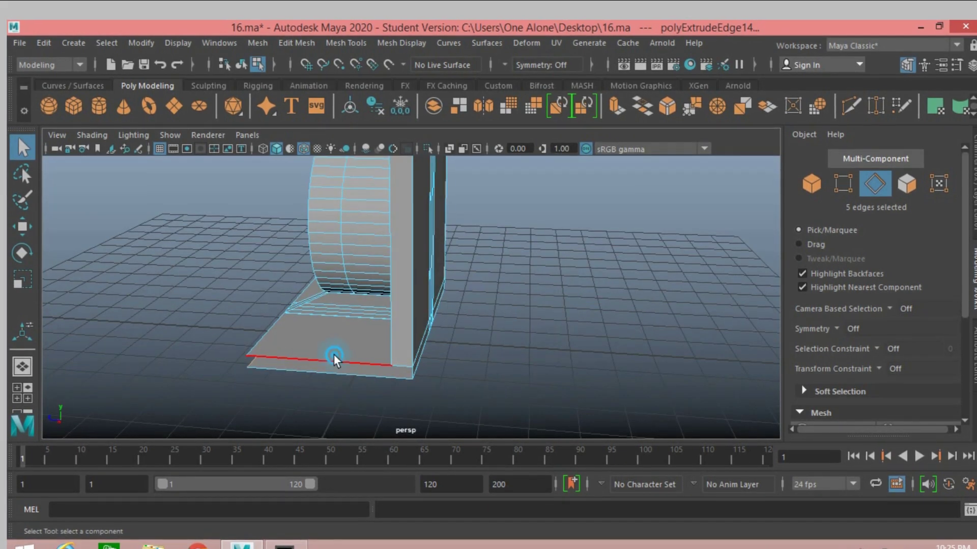
left_click(406, 365, "shift")
mouse_move(605, 345)
left_mouse_down("alt")
mouse_move(436, 360)
mouse_move(315, 337)
left_mouse_up("alt")
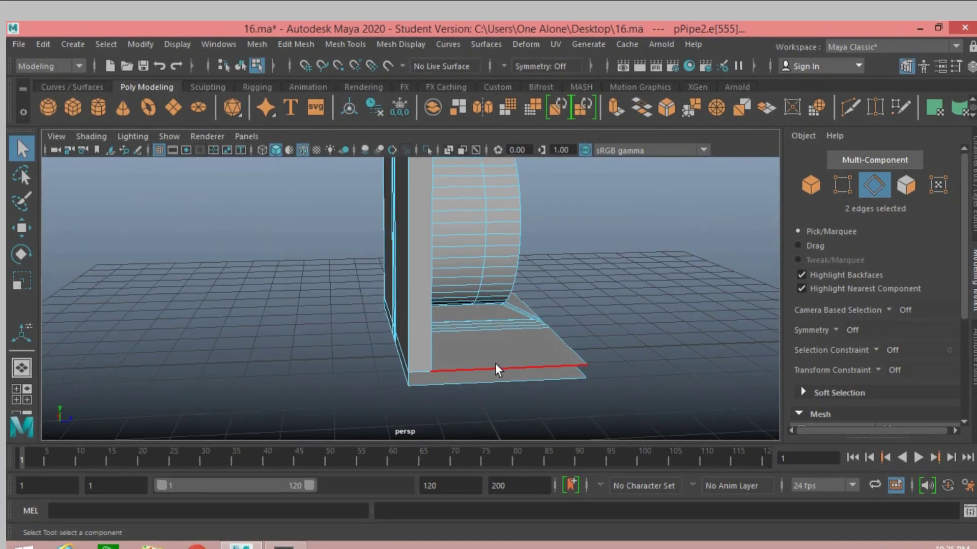
left_click(453, 371, "shift")
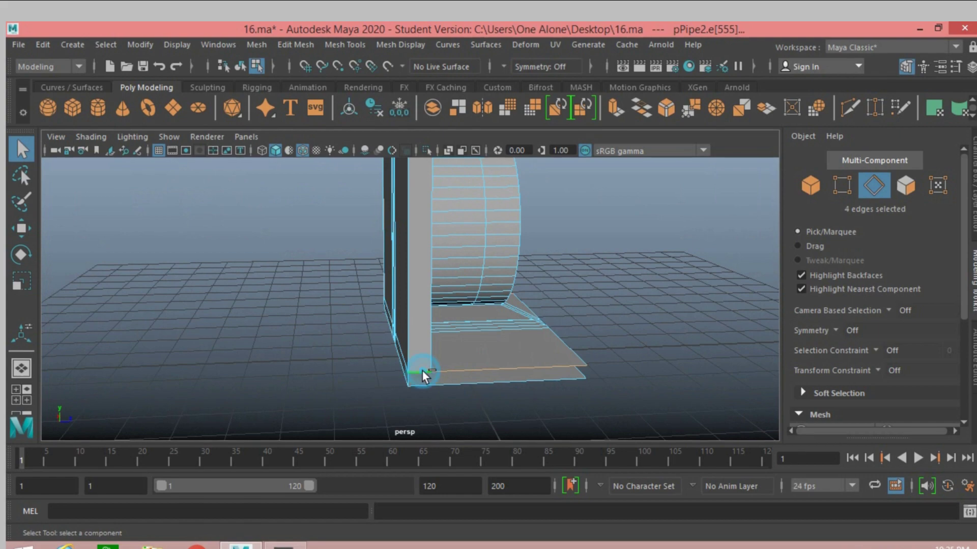
left_click_drag(656, 367, 505, 364, "alt")
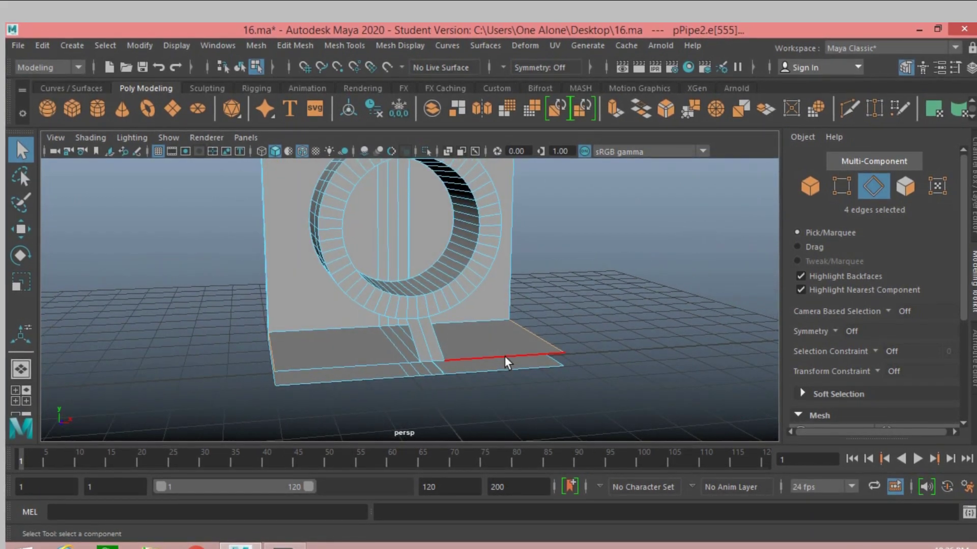
left_click(506, 362, "shift")
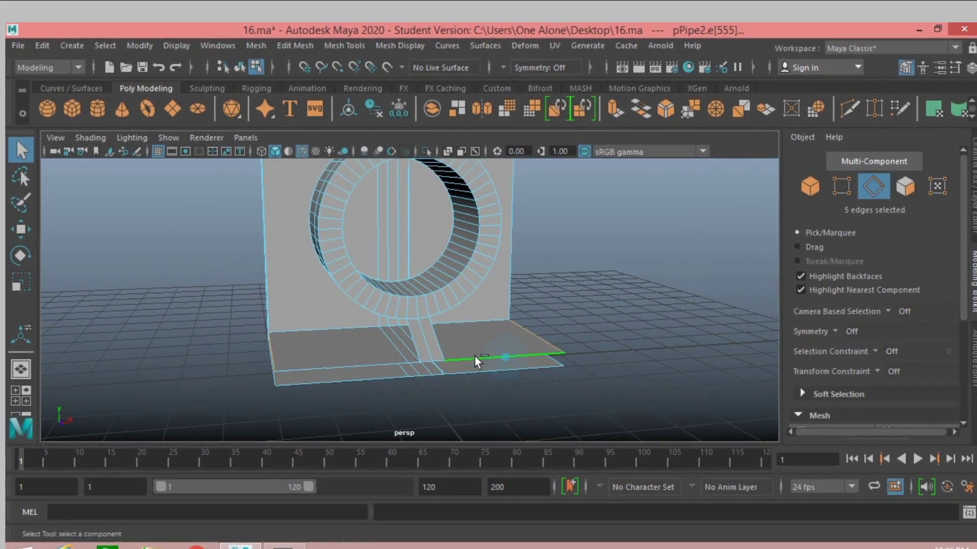
left_click(435, 362, "shift")
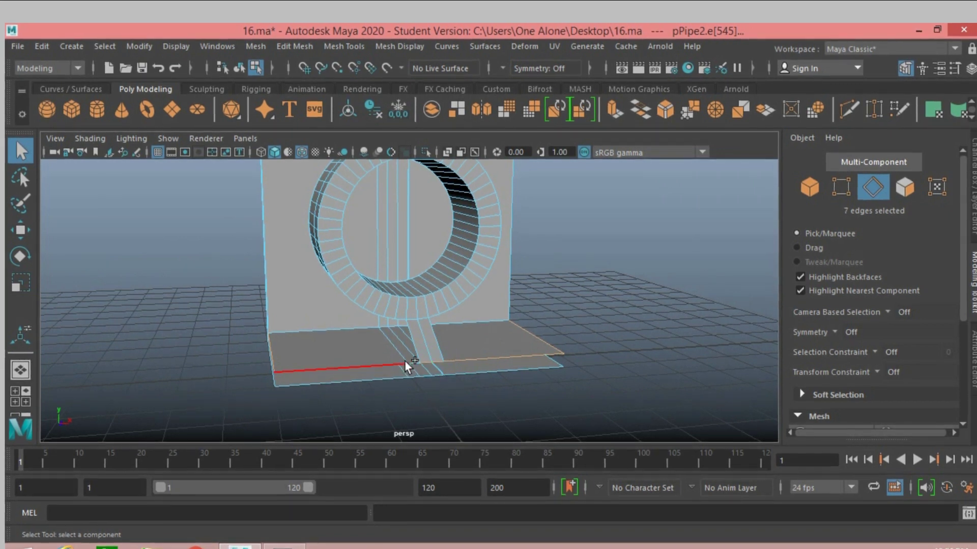
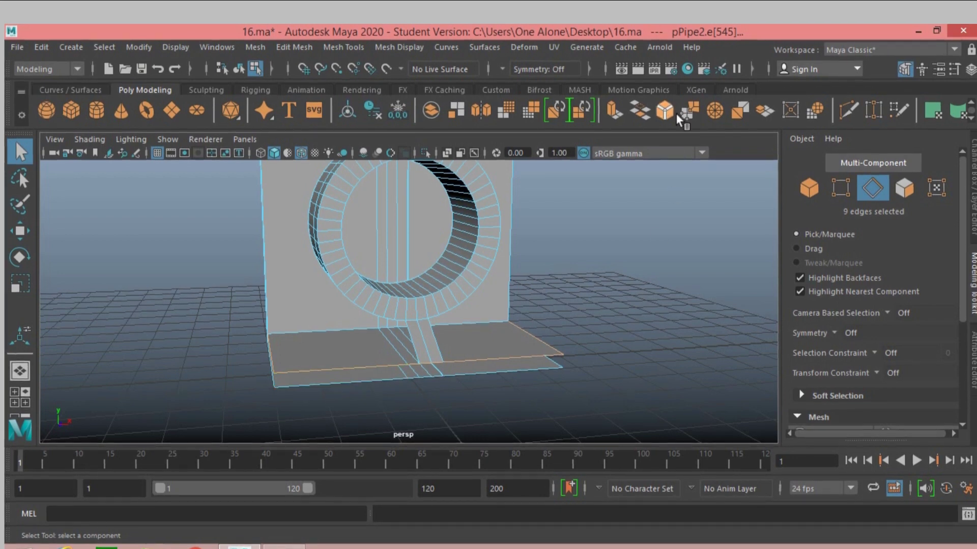
Extrude the selected base edges and drag them down along Y to thicken the slab.
left_click(614, 112)
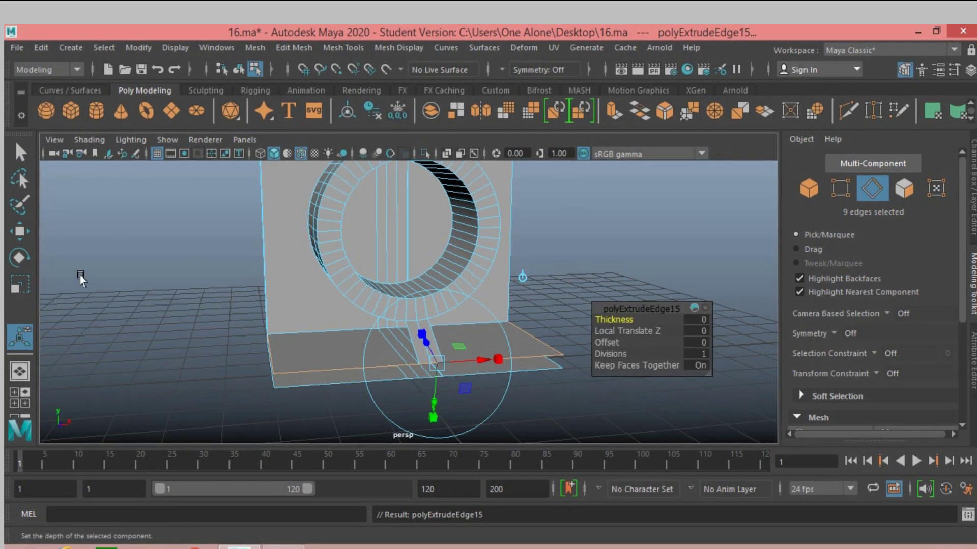
key("w")
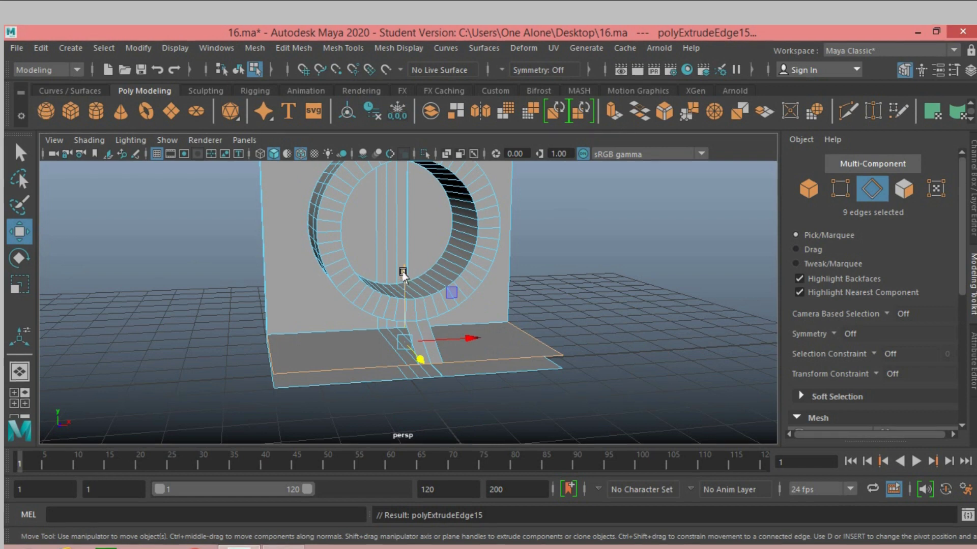
left_click_drag(402, 270, 401, 287)
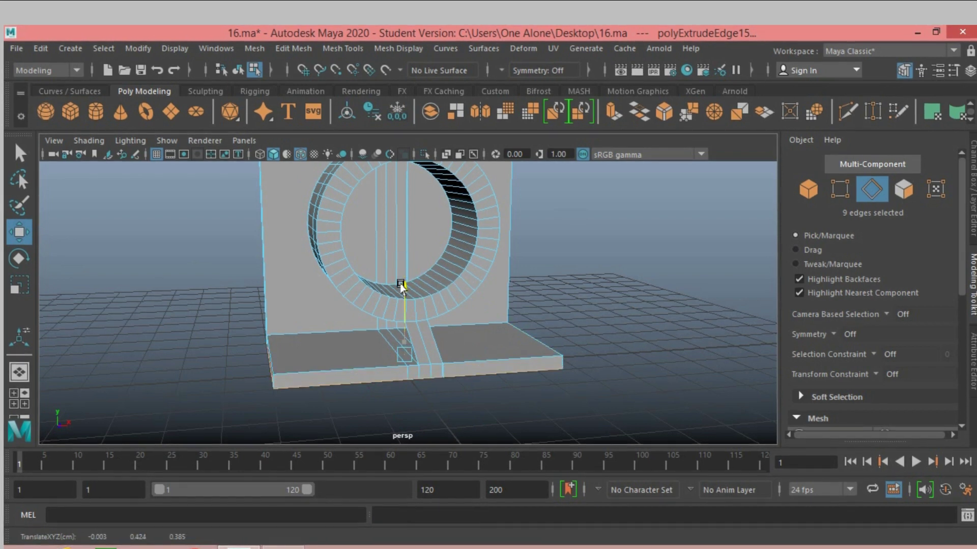
left_click_drag(154, 376, 225, 382, "alt")
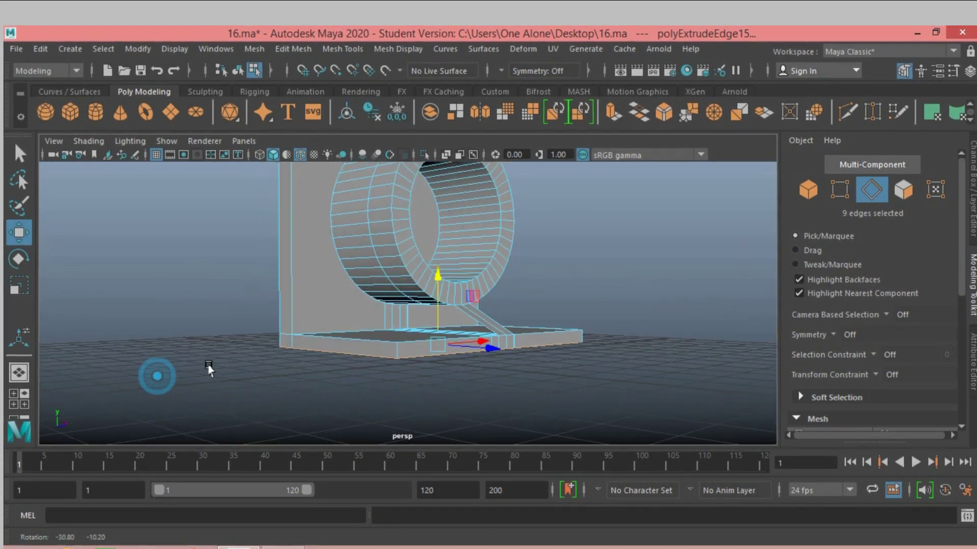
right_click_drag(225, 382, 134, 409, "alt")
left_click_drag(133, 409, 130, 344, "alt")
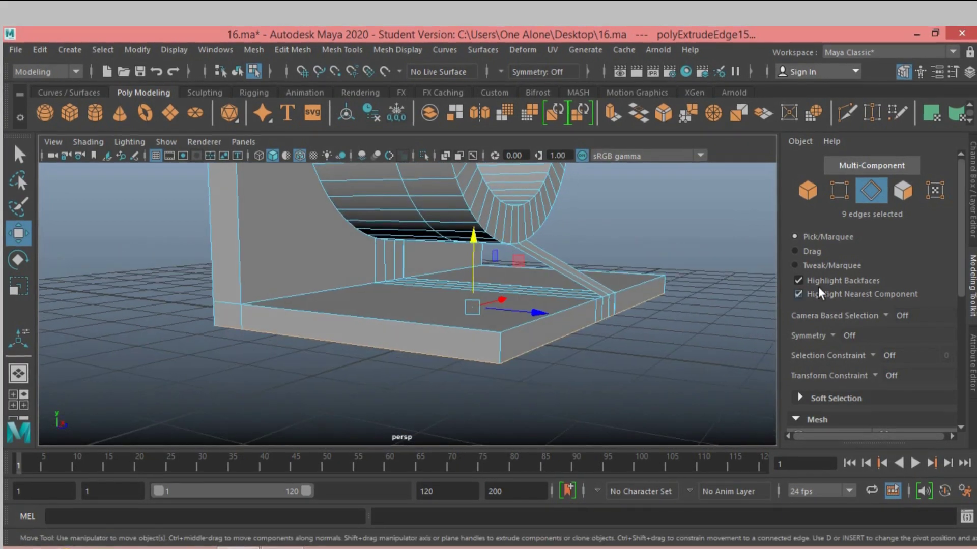
left_click(839, 190)
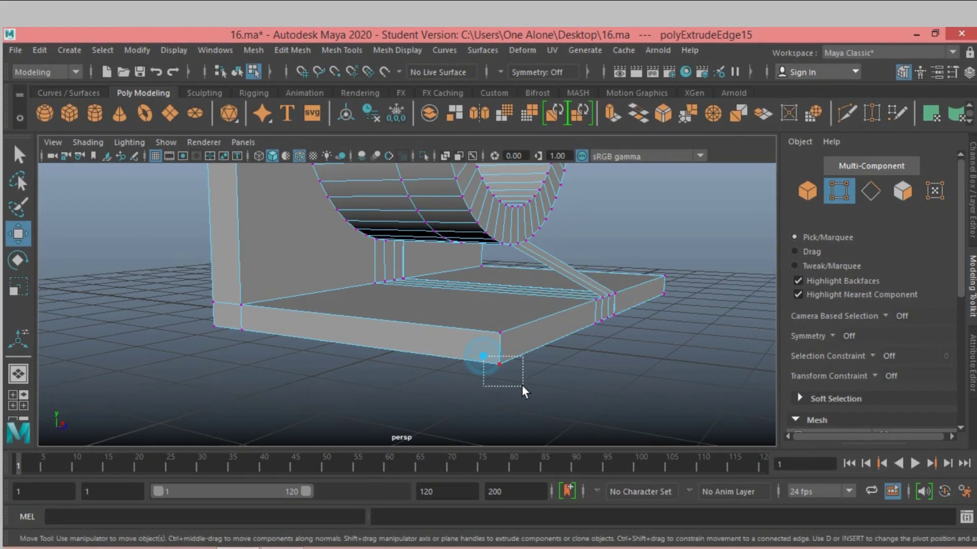
Merge three doubled vertex pairs along the slab's bottom front edge at a 0.01 threshold.
left_click_drag(524, 391, 524, 392)
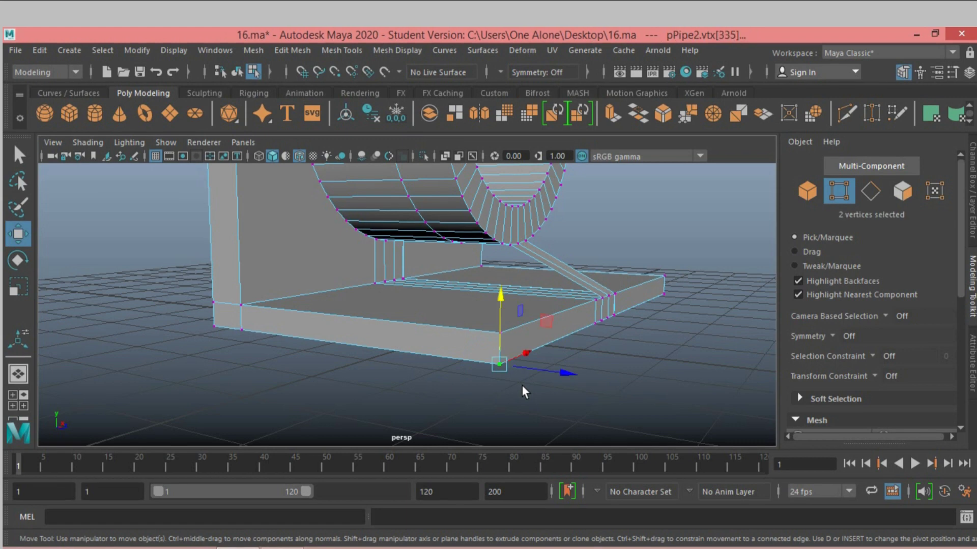
left_click(686, 115)
left_click_drag(702, 285, 622, 289, "alt")
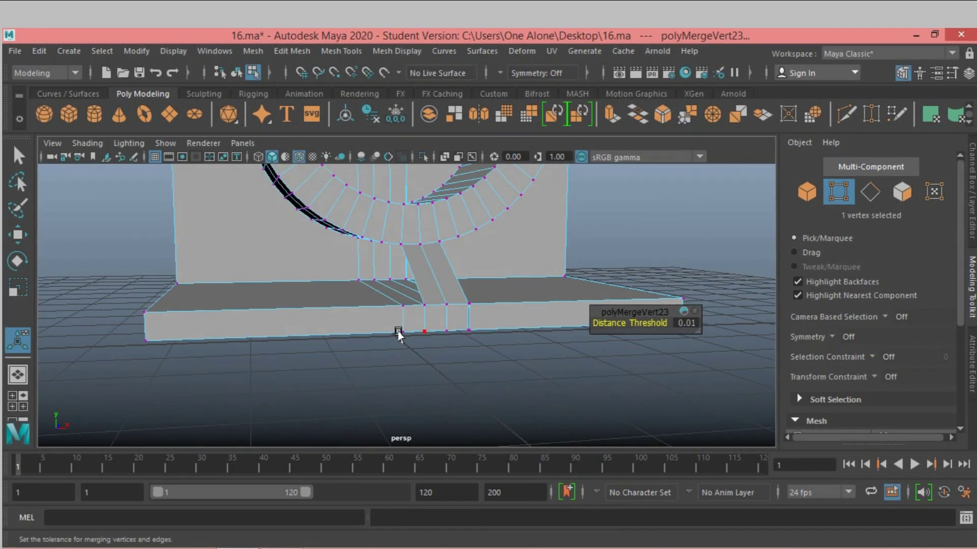
left_click_drag(405, 352, 405, 352)
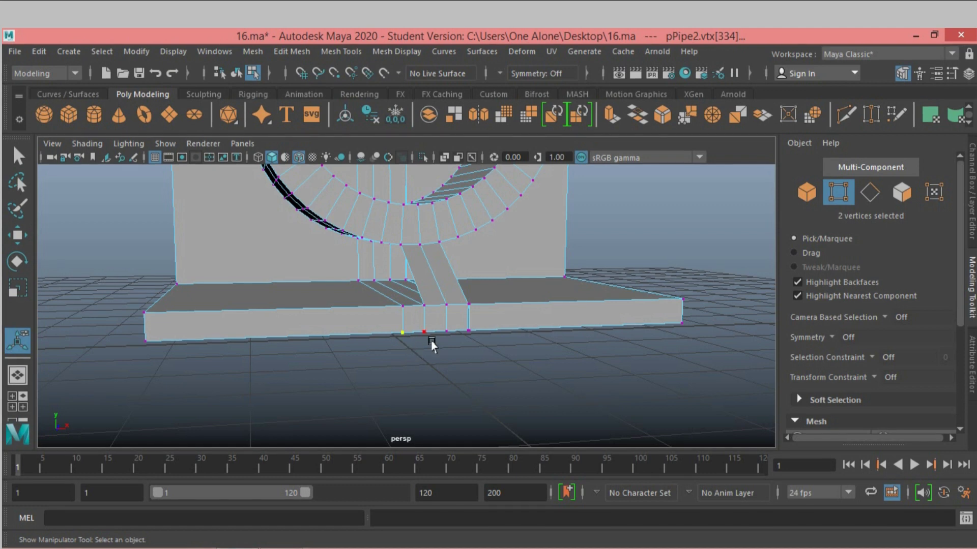
key("g")
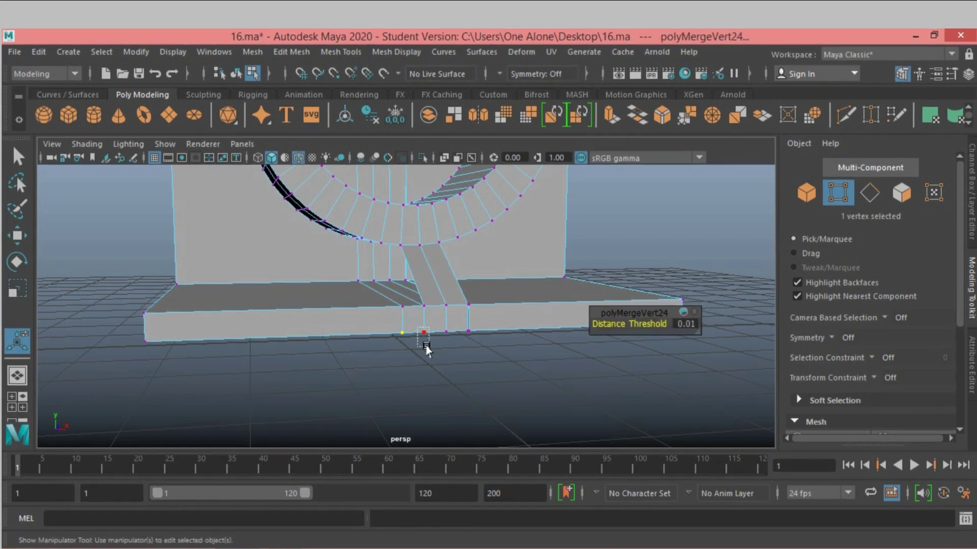
mouse_move(414, 328)
left_mouse_down("shift")
mouse_move(430, 356)
mouse_move(456, 354)
left_mouse_up("shift")
key("g")
key("g")
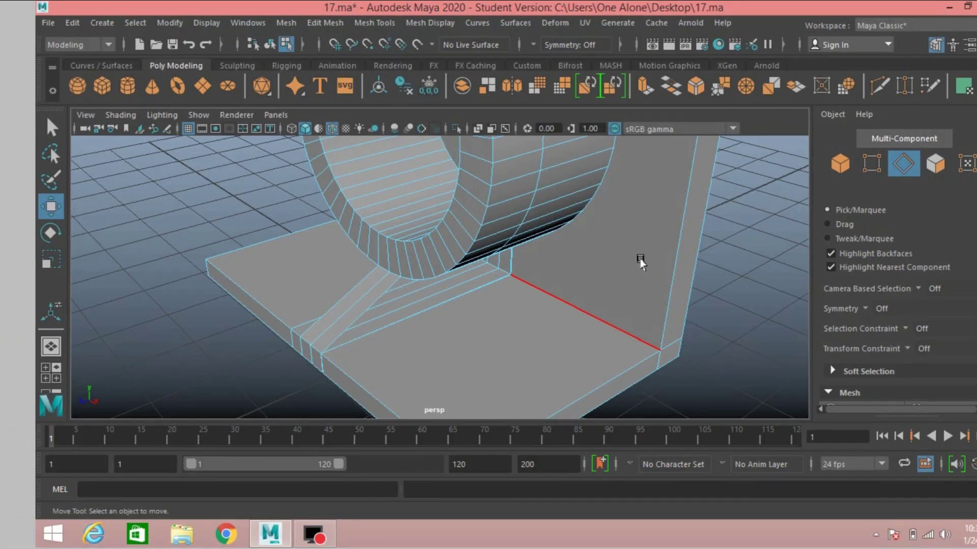
Extrude two base edges beside the strut and move them to start a new flap.
left_click(363, 310)
mouse_move(359, 306)
left_mouse_down("alt")
mouse_move(200, 338)
mouse_move(270, 340)
left_mouse_up("alt")
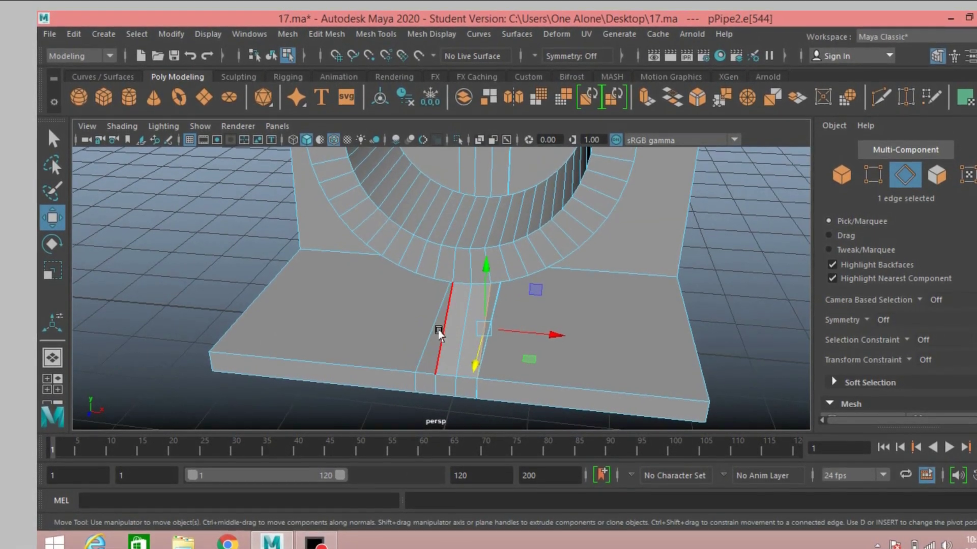
left_click(440, 335, "shift")
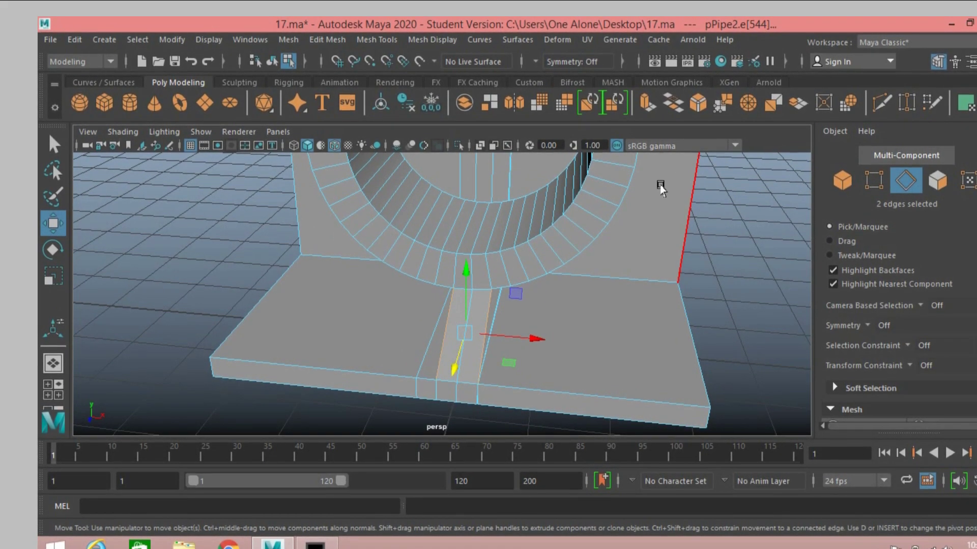
left_click(645, 107)
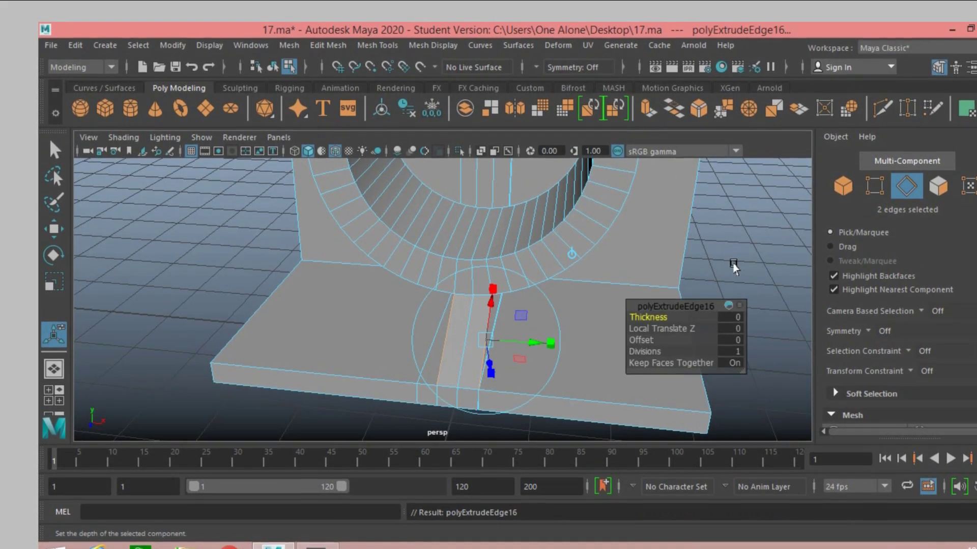
left_click_drag(657, 264, 626, 260, "alt")
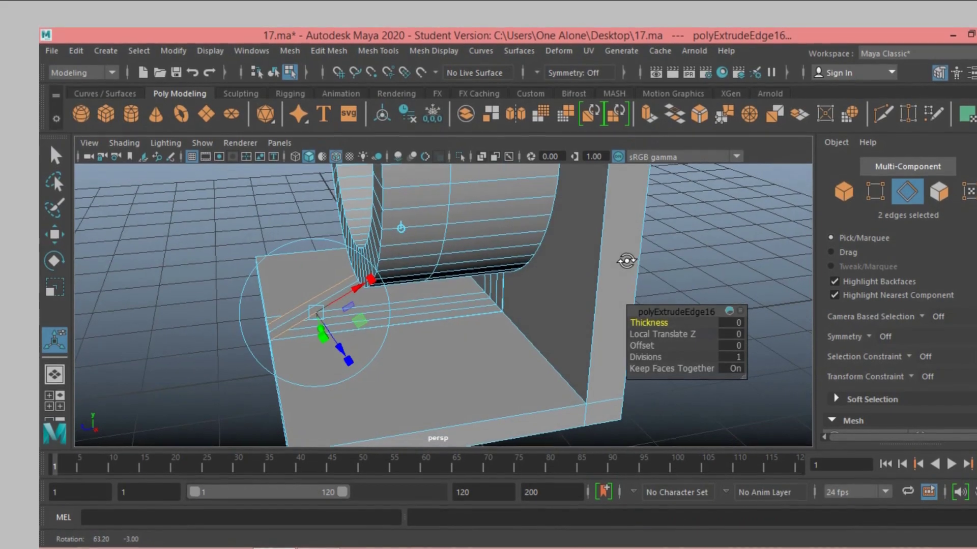
left_click(57, 239)
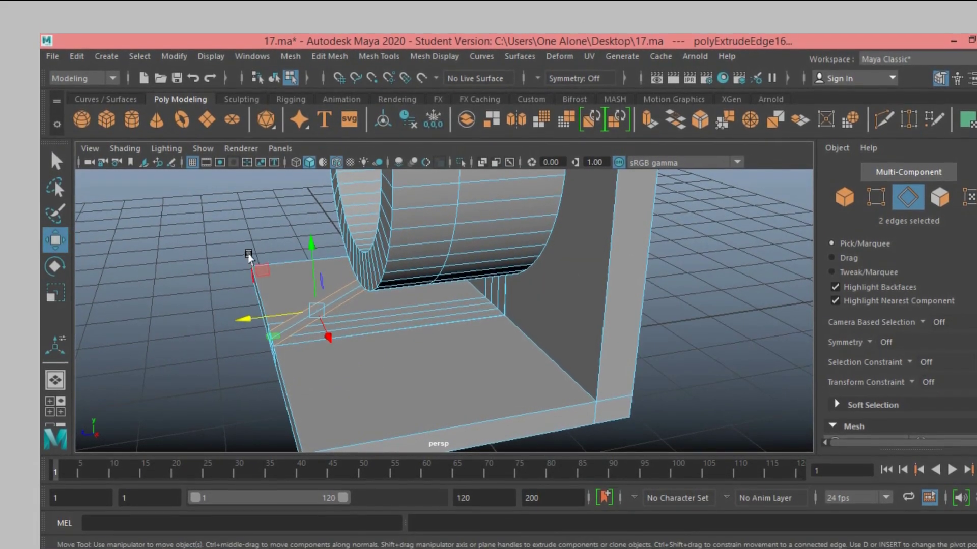
left_click_drag(311, 247, 311, 260)
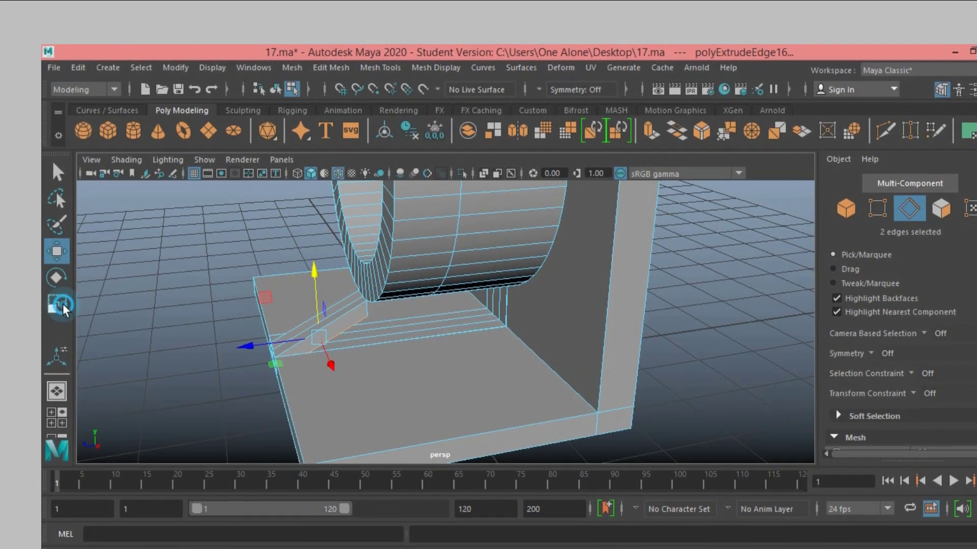
Scale the extruded edges flat on Y, then lower them to thin the dark face.
key("r")
left_click_drag(311, 272, 319, 338)
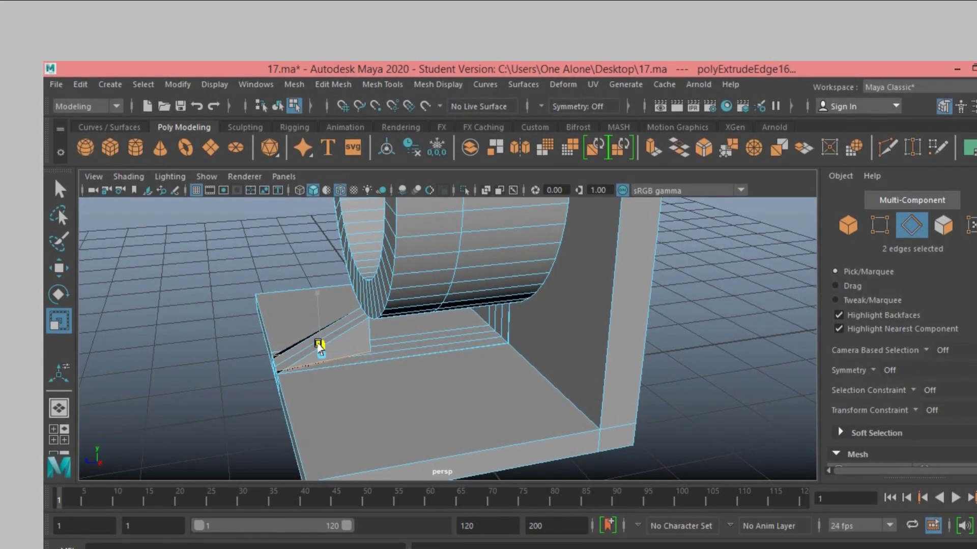
key("f")
right_click_drag(316, 350, 131, 349, "alt")
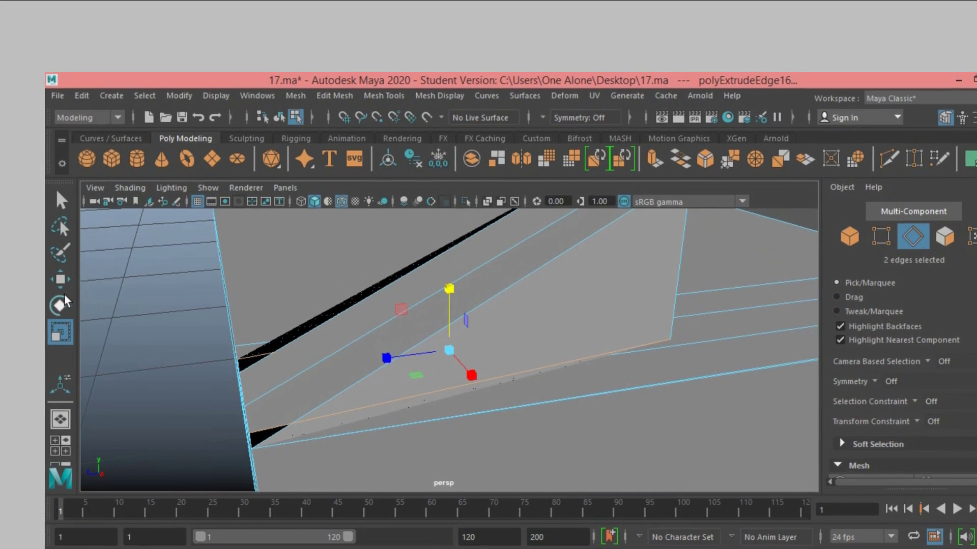
key("w")
left_click_drag(446, 282, 449, 304)
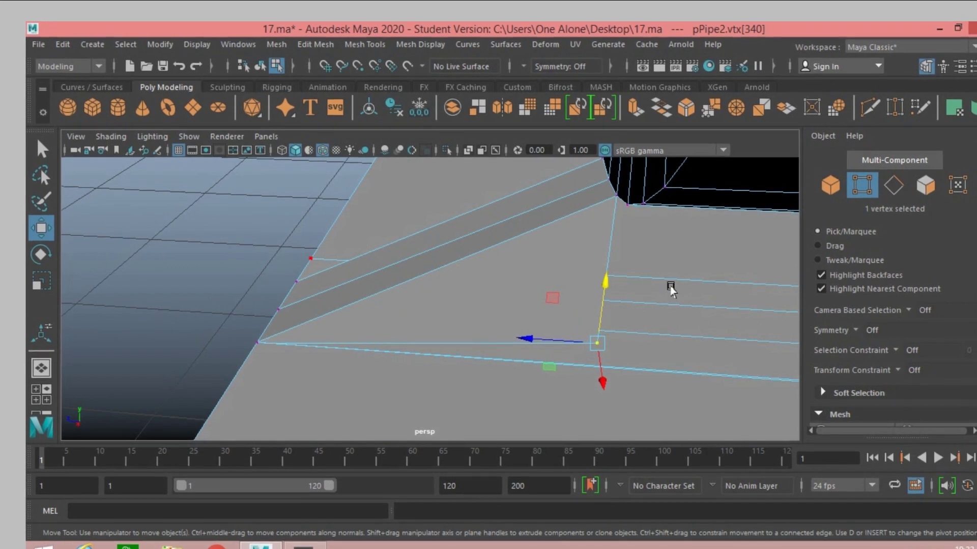
Select two vertices at the wedge's end and drag them down onto the slab.
left_click_drag(670, 289, 627, 284, "alt")
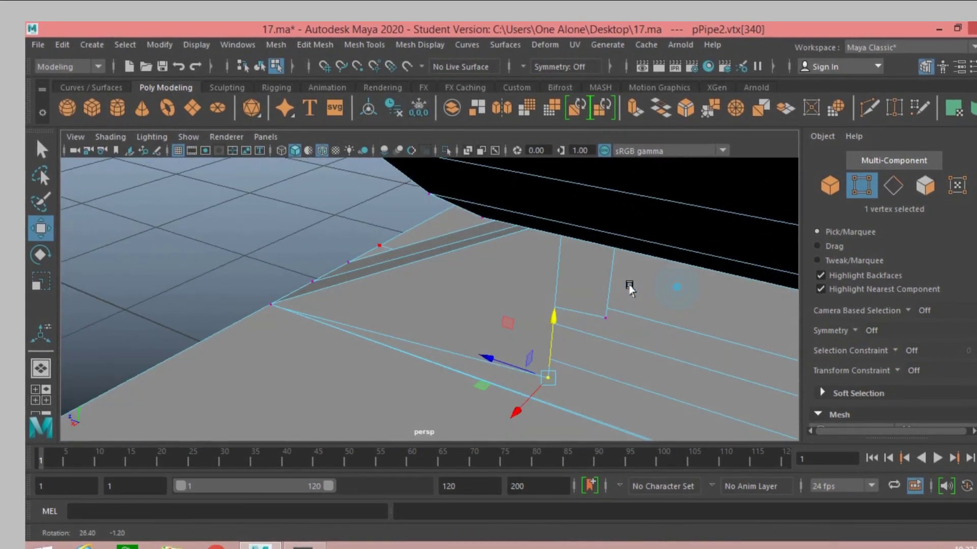
left_click(603, 321, "shift")
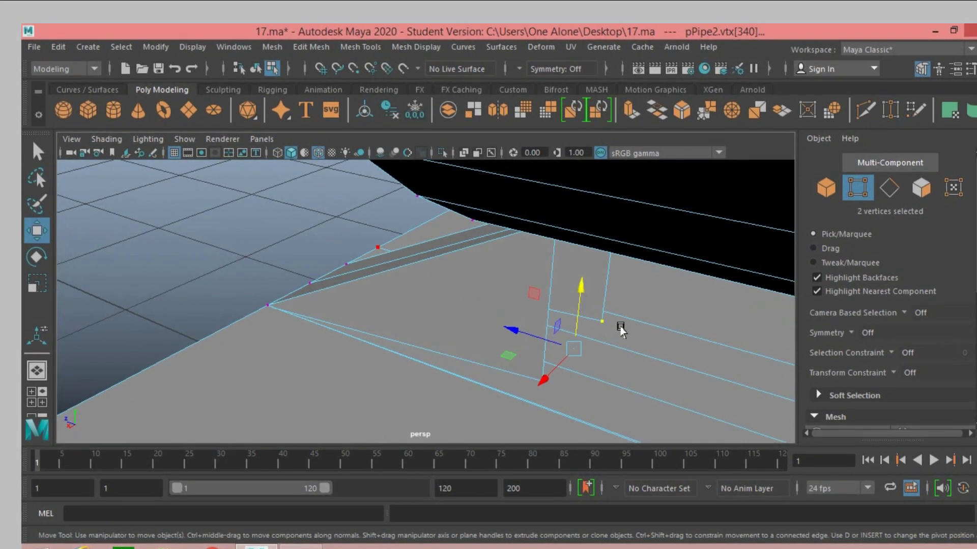
mouse_move(618, 327)
left_mouse_down("alt")
mouse_move(687, 325)
mouse_move(697, 305)
mouse_move(665, 311)
left_mouse_up("alt")
left_click_drag(586, 244, 585, 270)
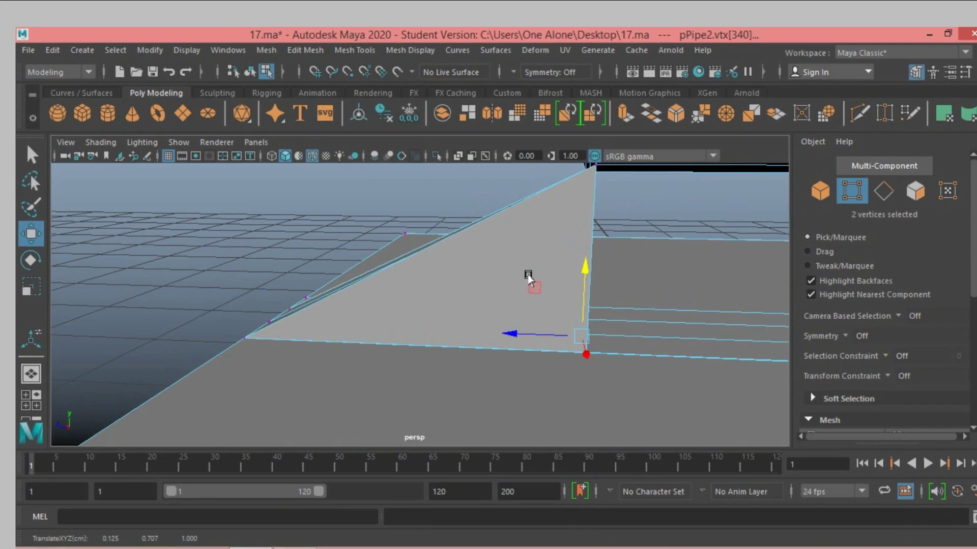
mouse_move(236, 257)
left_mouse_down("alt")
mouse_move(310, 272)
mouse_move(246, 273)
mouse_move(124, 299)
mouse_move(131, 295)
mouse_move(91, 283)
left_mouse_up("alt")
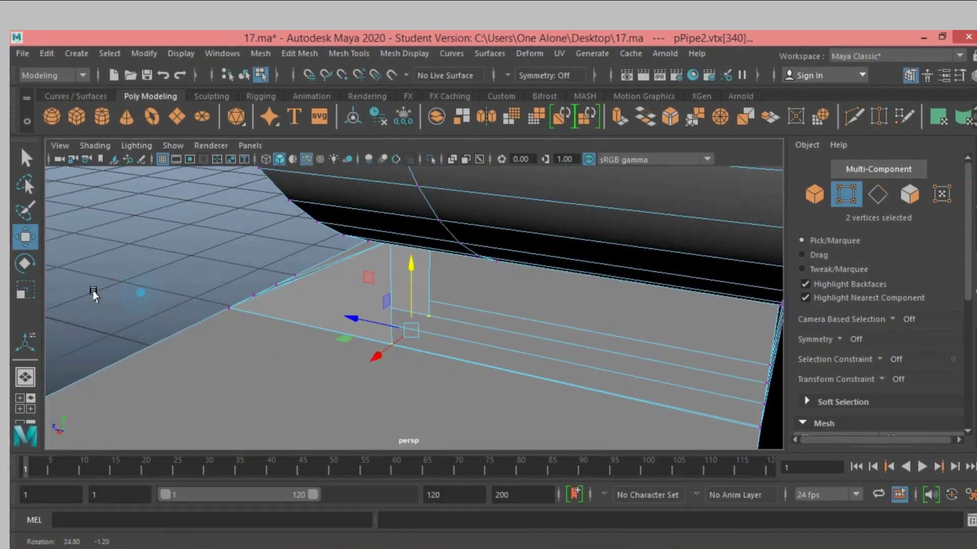
Extrude two edges on the wedge's side and slide them outward across the base.
left_click(875, 195)
left_click(386, 315)
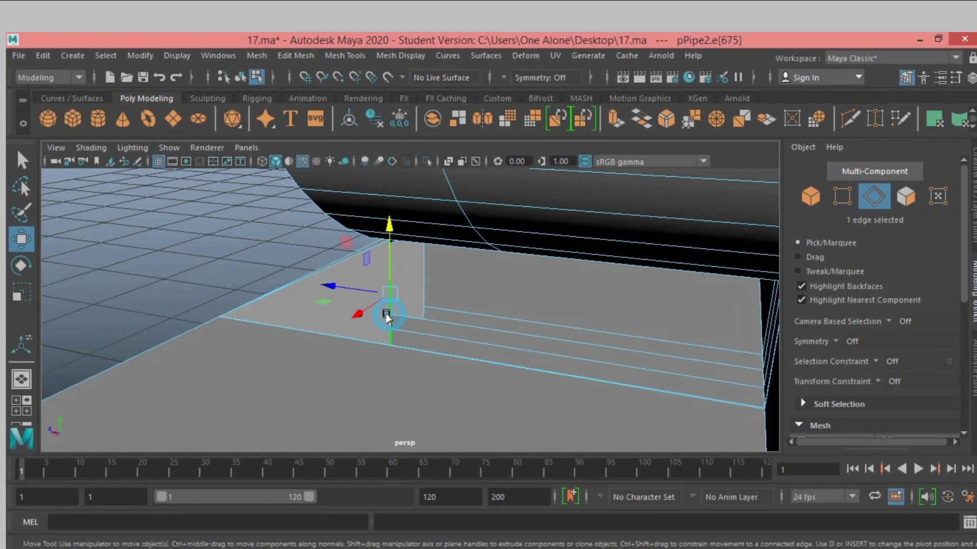
left_click(422, 294, "shift")
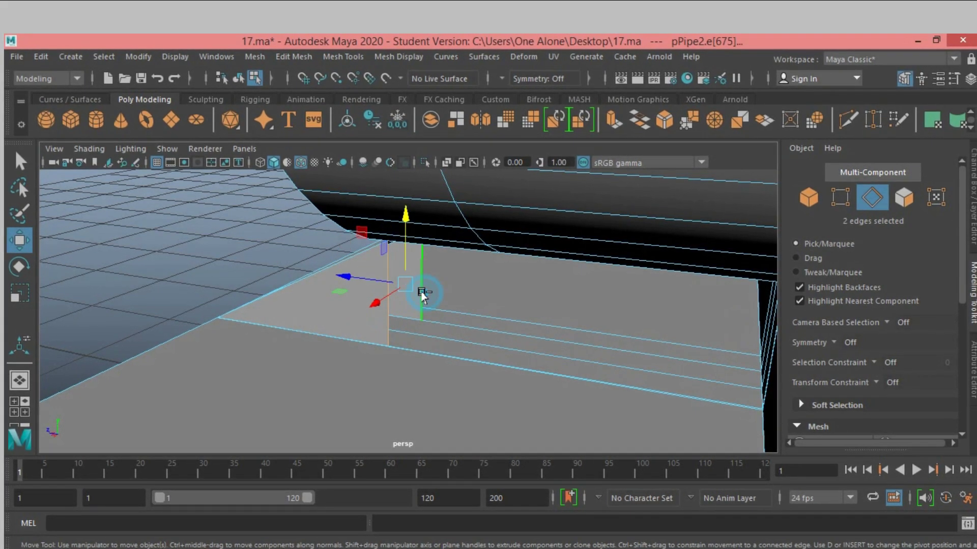
left_click(609, 122)
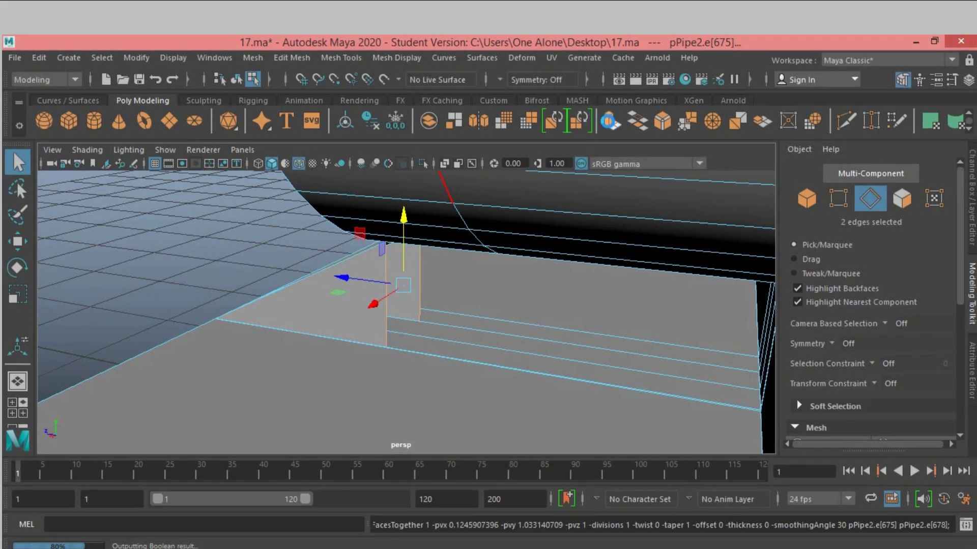
left_click(17, 246)
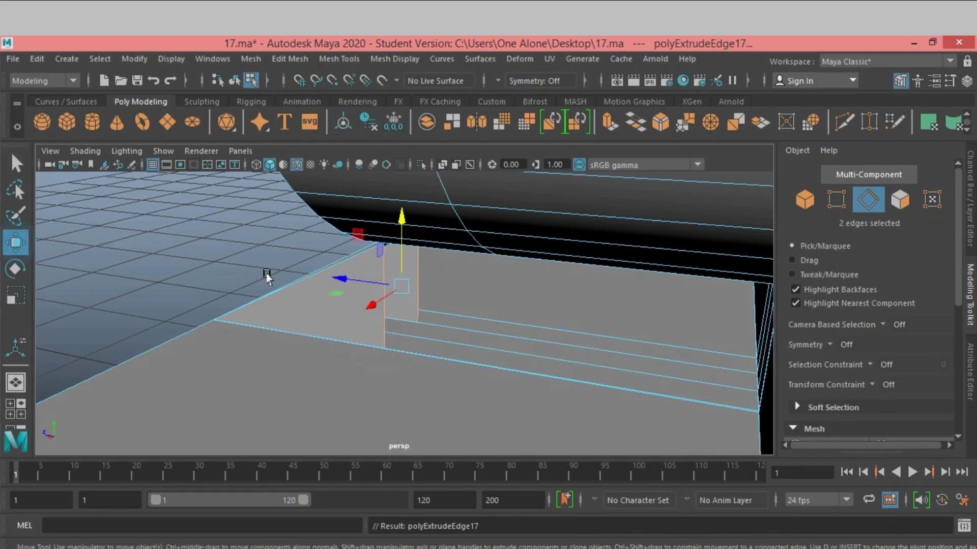
left_click_drag(338, 278, 663, 385)
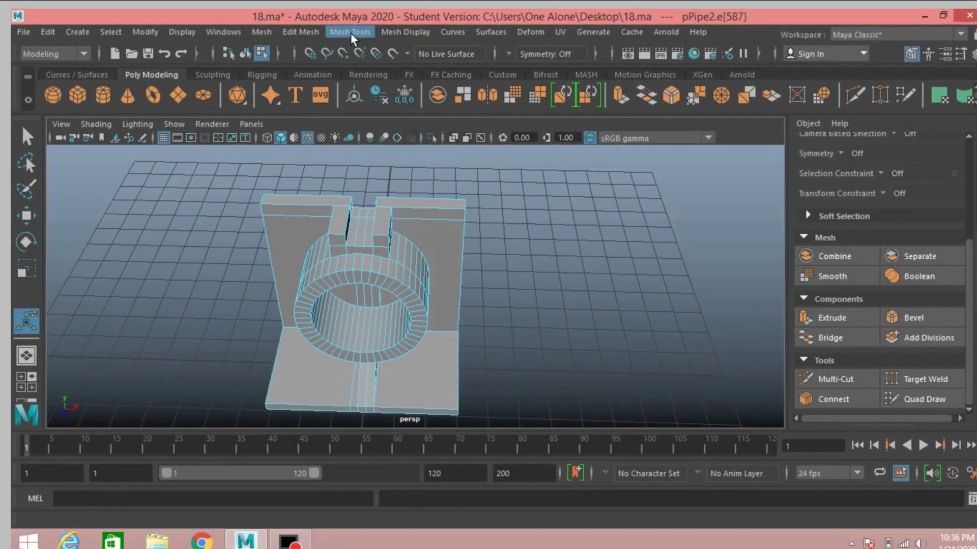
Insert vertical edge loops down the right and left sides of the panel.
left_click(351, 33)
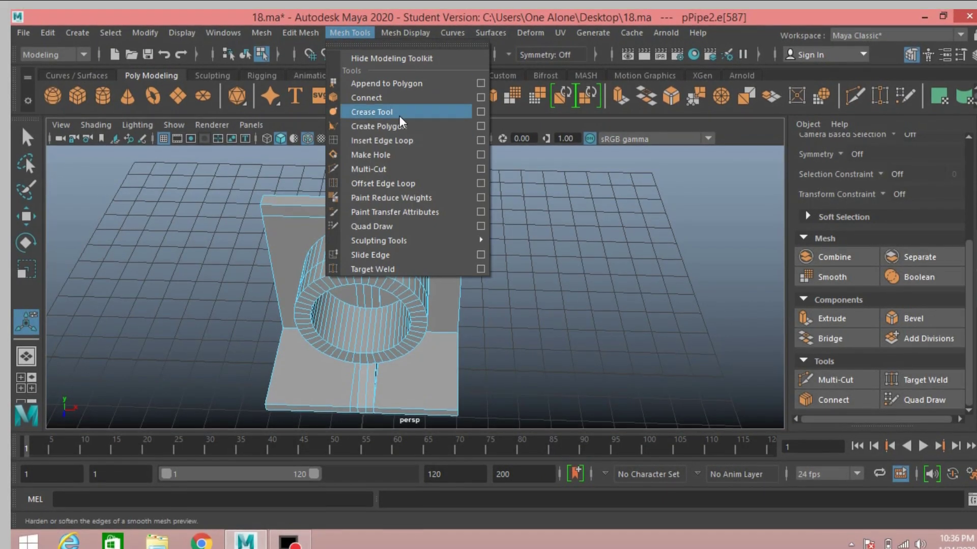
left_click(376, 138)
left_click_drag(575, 193, 594, 197, "alt")
scroll(582, 207, "up", 2)
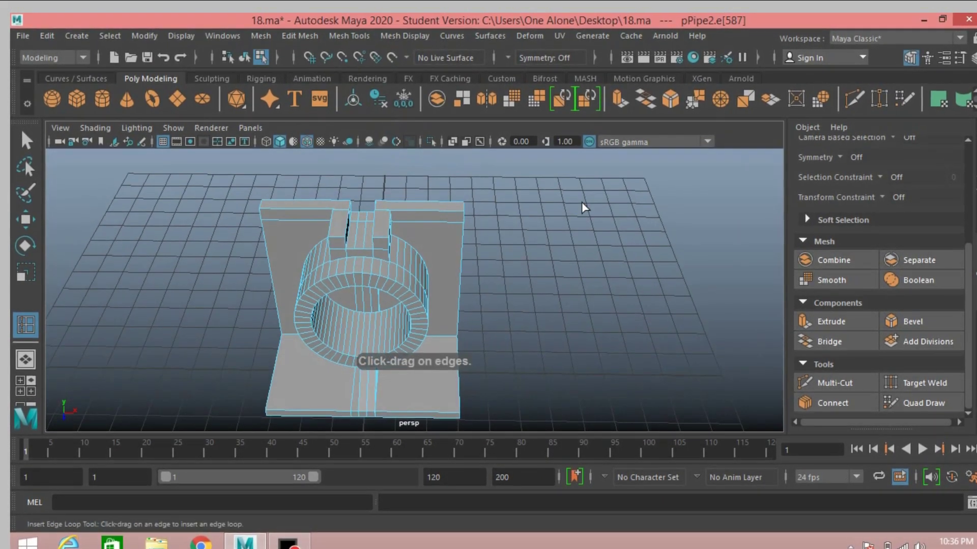
scroll(406, 209, "up", 2)
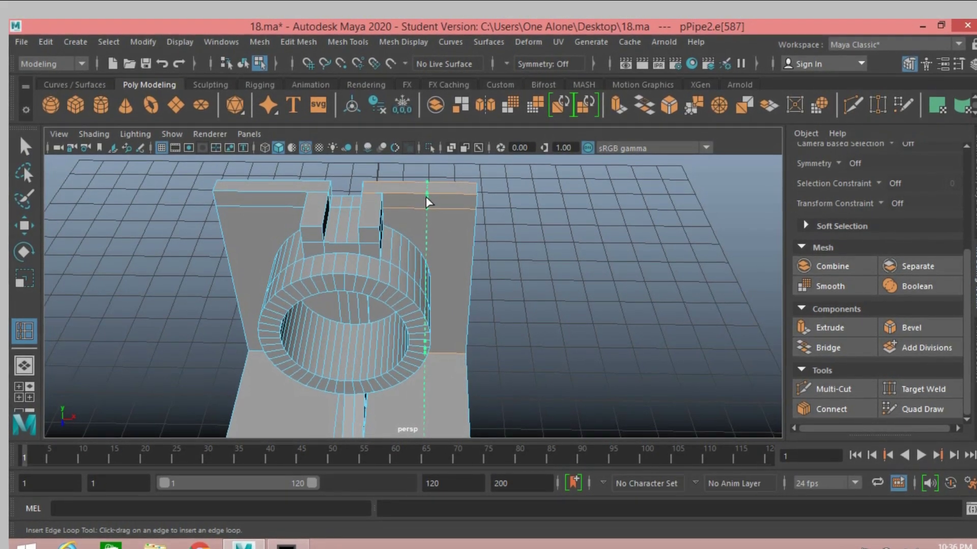
left_click(427, 202)
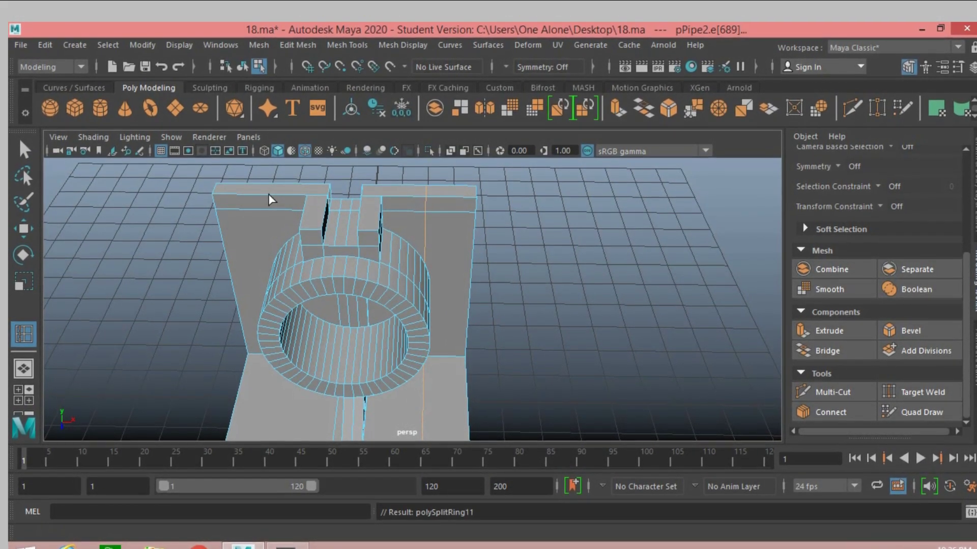
left_click(266, 202)
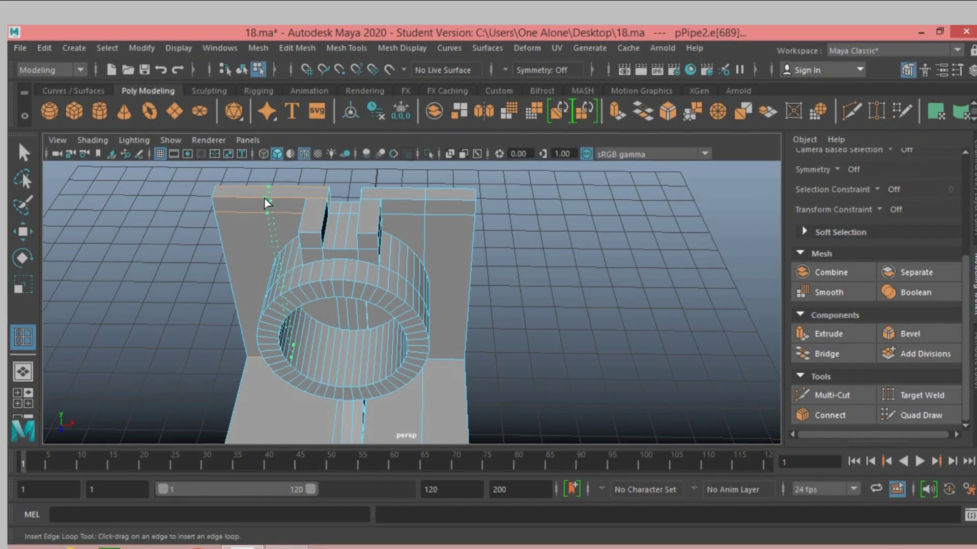
mouse_move(403, 207)
left_mouse_down("alt")
mouse_move(578, 221)
mouse_move(497, 227)
mouse_move(556, 216)
left_mouse_up("alt")
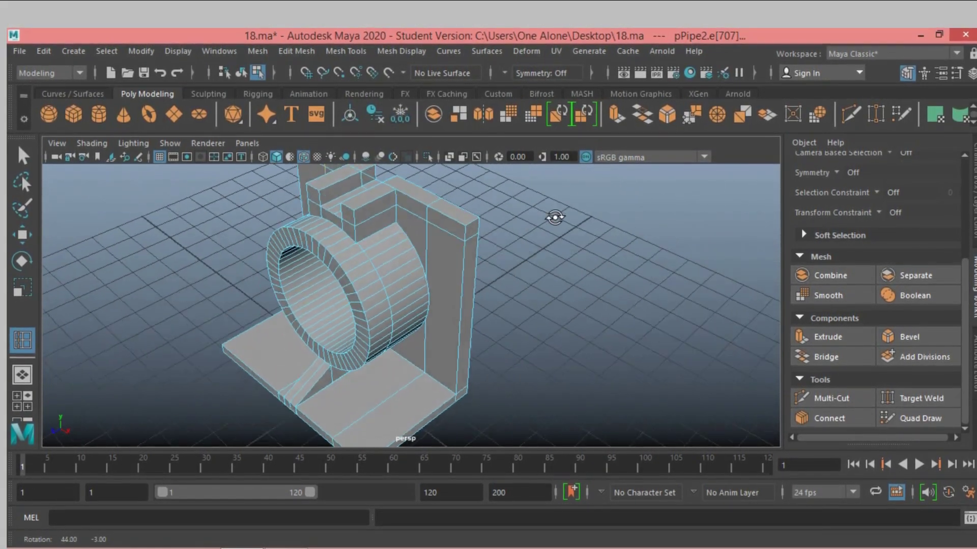
scroll(567, 223, "up", 2)
scroll(567, 222, "up", 2)
scroll(567, 223, "up", 2)
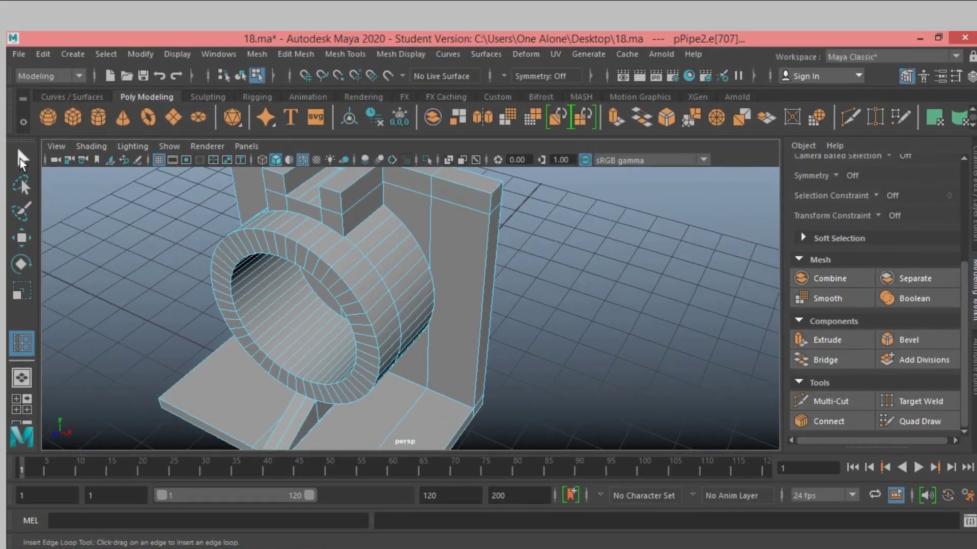
key("q")
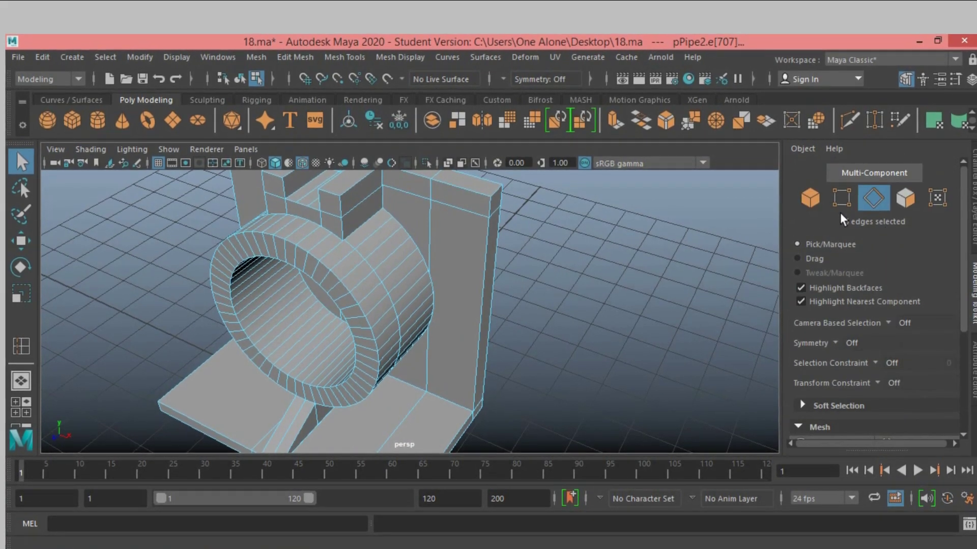
Select the panel's top edges and delete them to clean up the face.
left_click(456, 216)
mouse_move(456, 219)
left_mouse_down("alt")
mouse_move(682, 272)
mouse_move(530, 259)
mouse_move(371, 266)
left_mouse_up("alt")
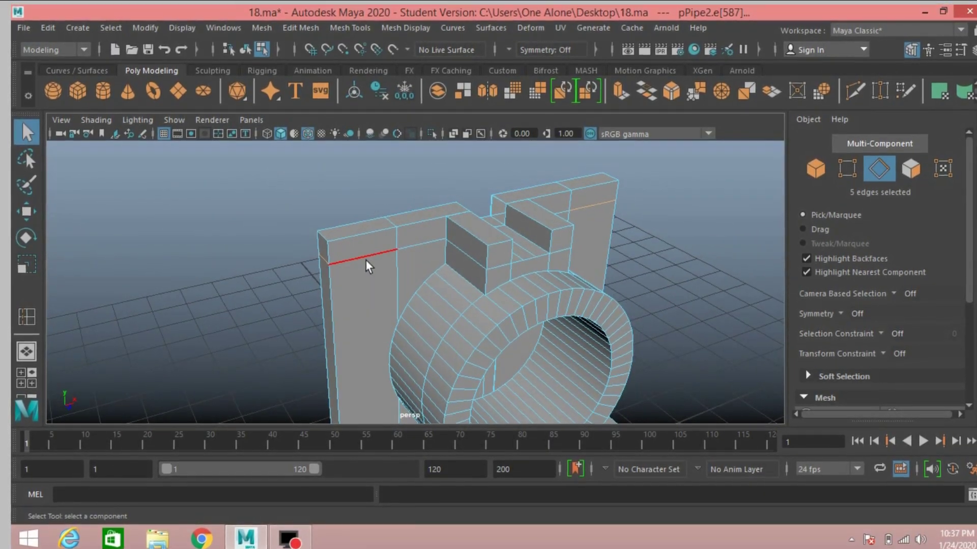
left_click(368, 265, "shift")
right_click_drag(366, 269, 305, 279, "shift")
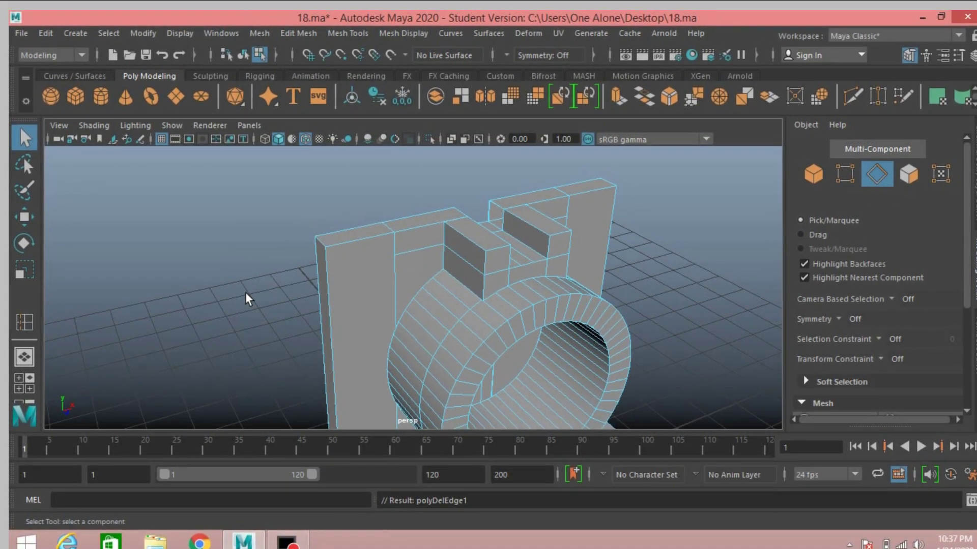
mouse_move(247, 297)
left_mouse_down("alt")
mouse_move(602, 303)
mouse_move(544, 294)
left_mouse_up("alt")
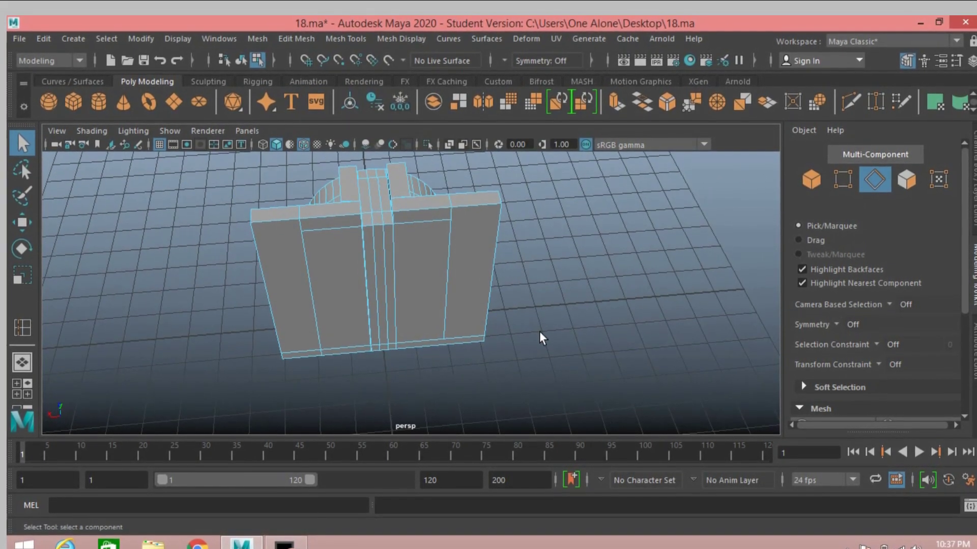
mouse_move(563, 257)
left_mouse_down("alt")
mouse_move(543, 326)
mouse_move(502, 272)
left_mouse_up("alt")
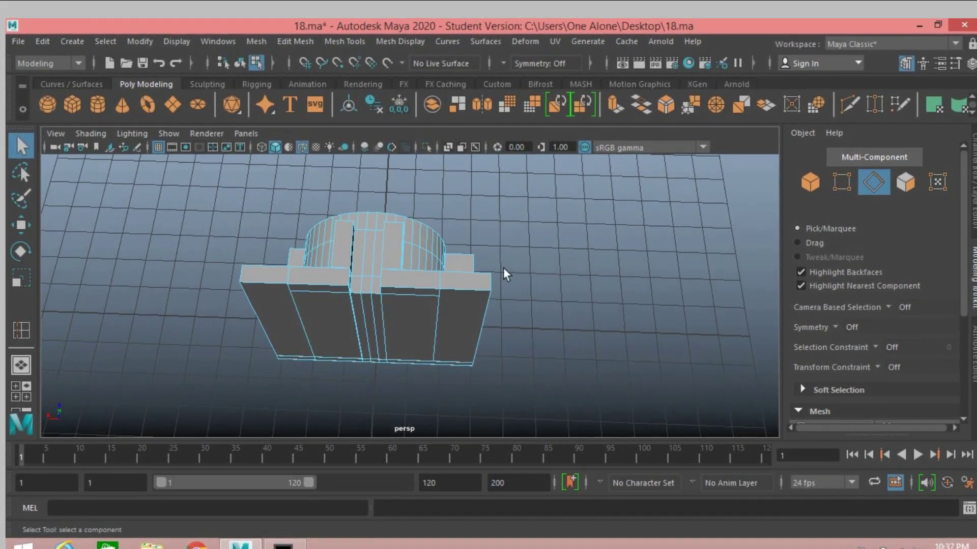
left_click(492, 283)
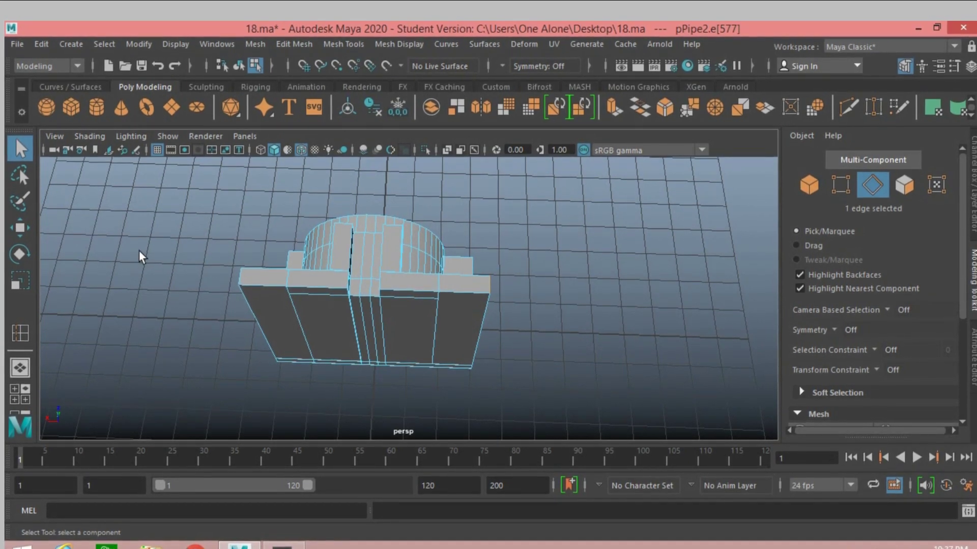
Bevel both top corner edges of the panel with 12 segments.
left_click(242, 282, "shift")
scroll(899, 316, "down", 5)
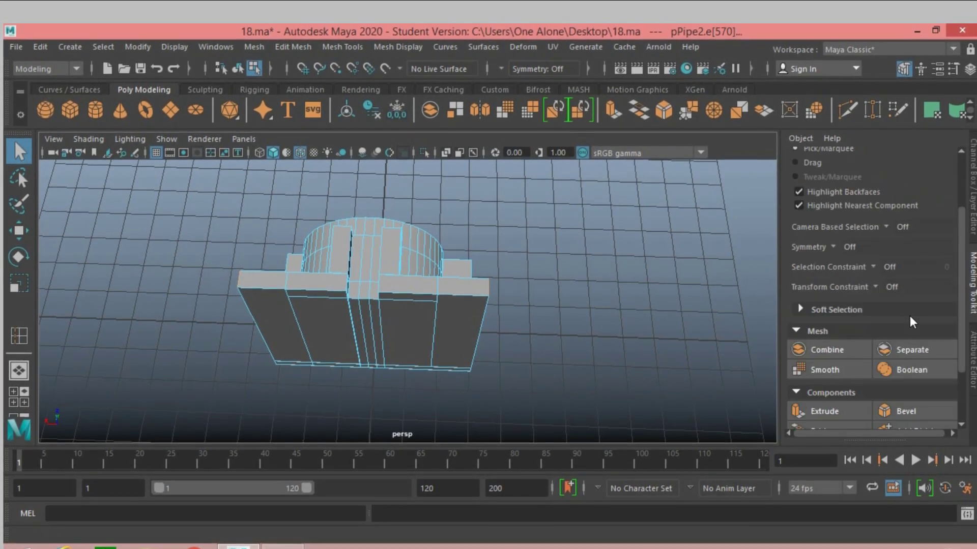
scroll(899, 316, "down", 1)
left_click(904, 335)
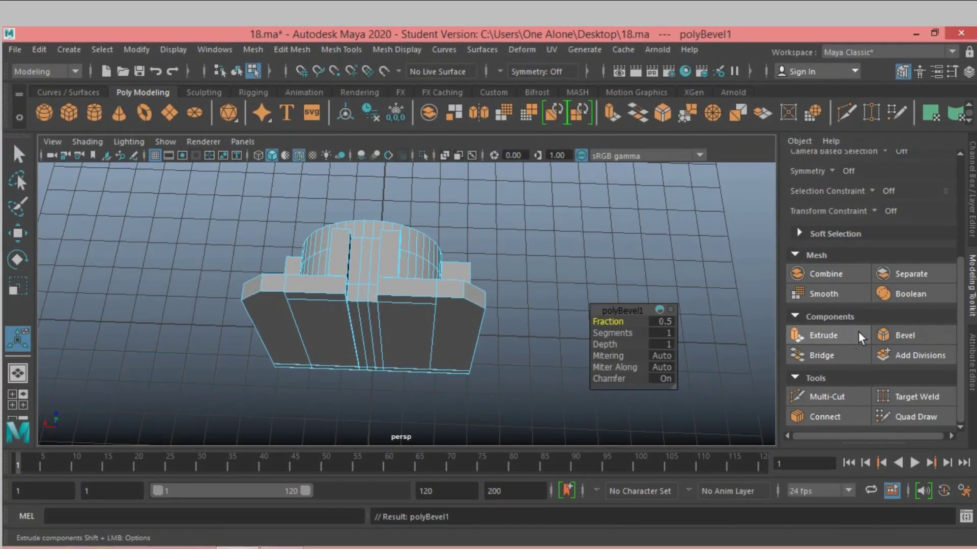
left_click(610, 335)
left_click_drag(661, 341, 660, 343)
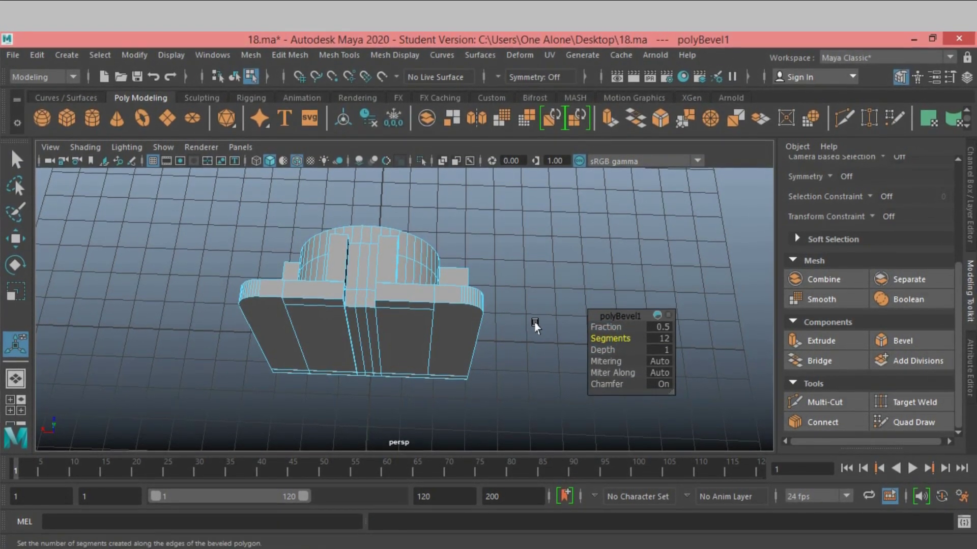
left_click(17, 160)
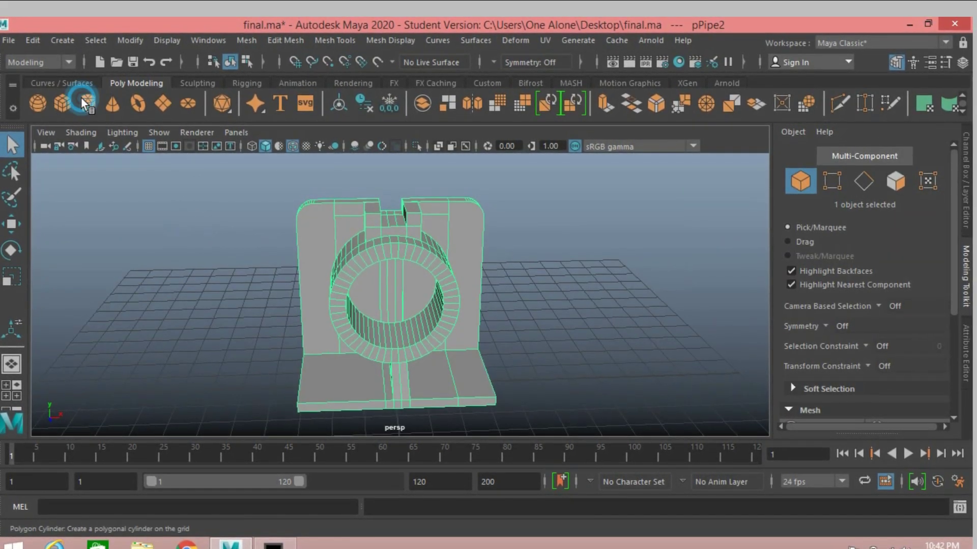
Create a polygon cylinder and set its Scale X, Y and Z to 0.176.
left_click(87, 103)
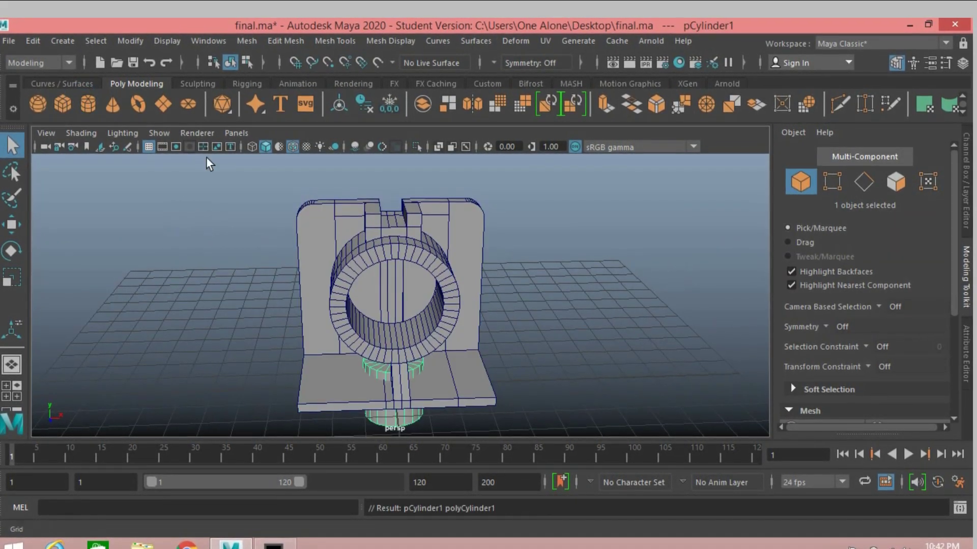
left_click(966, 193)
left_click_drag(903, 245, 914, 267)
type("0.")
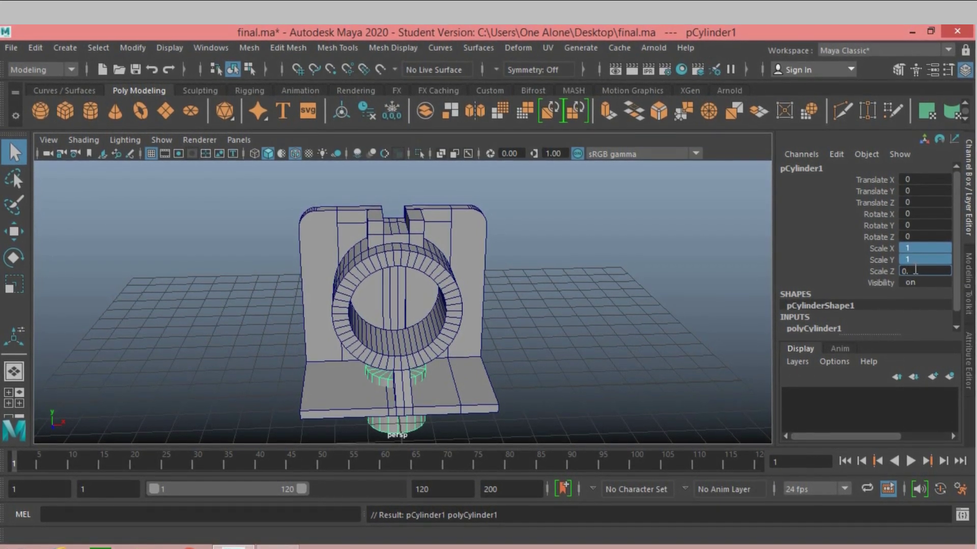
type("12")
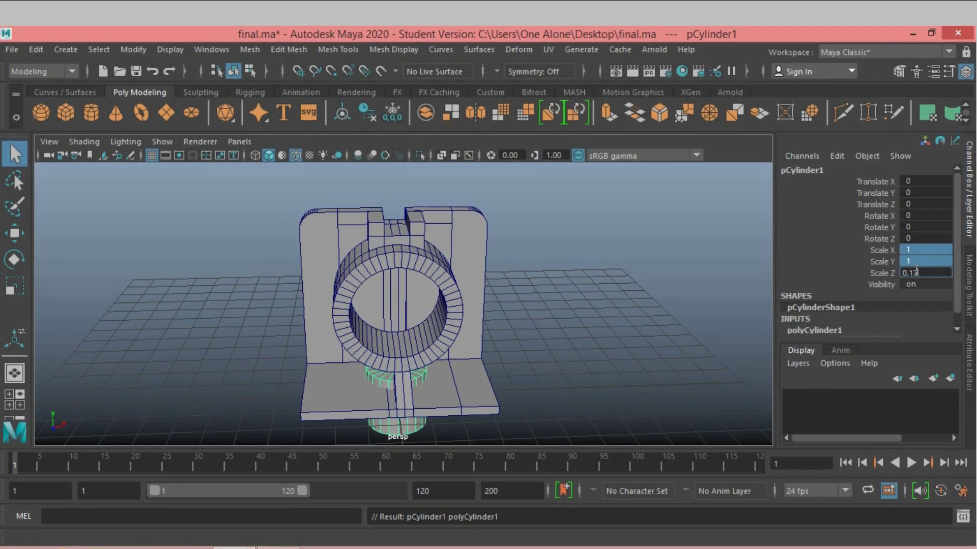
type("76")
key("Return")
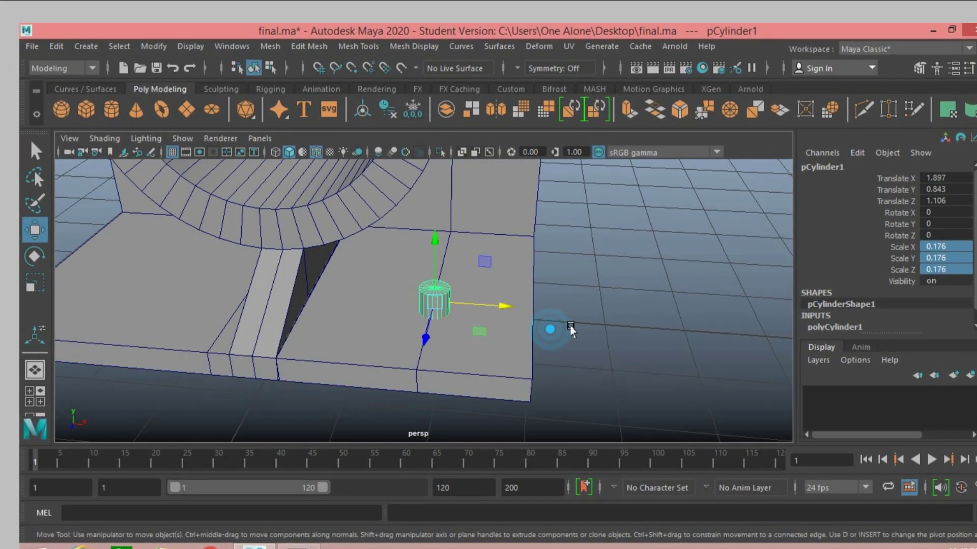
Position the cylinder so it rests on the right half of the base slab.
left_click(569, 328)
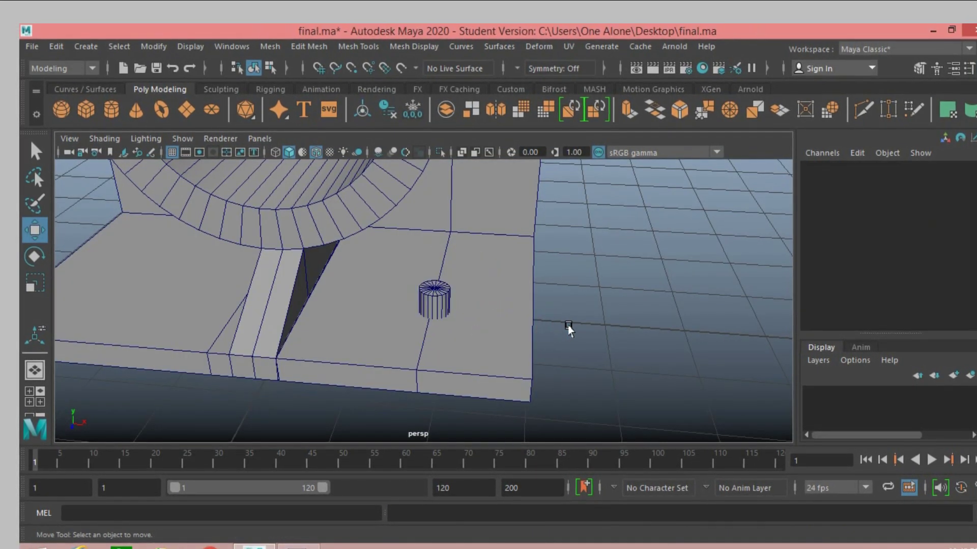
left_click(432, 305)
mouse_move(549, 333)
left_mouse_down("alt")
mouse_move(671, 338)
mouse_move(647, 342)
mouse_move(625, 331)
left_mouse_up("alt")
scroll(577, 331, "down", 2)
scroll(578, 333, "down", 3)
scroll(672, 339, "up", 3)
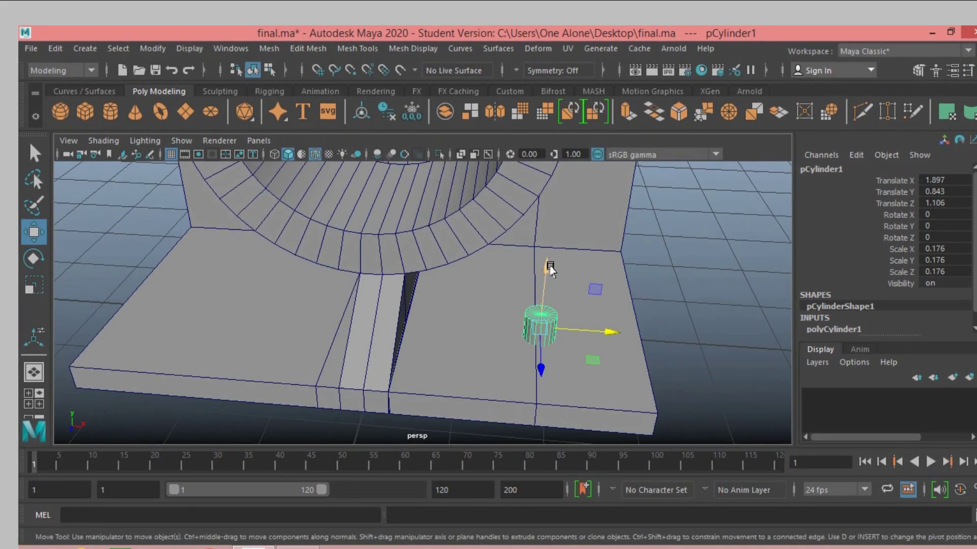
left_click_drag(551, 266, 643, 279)
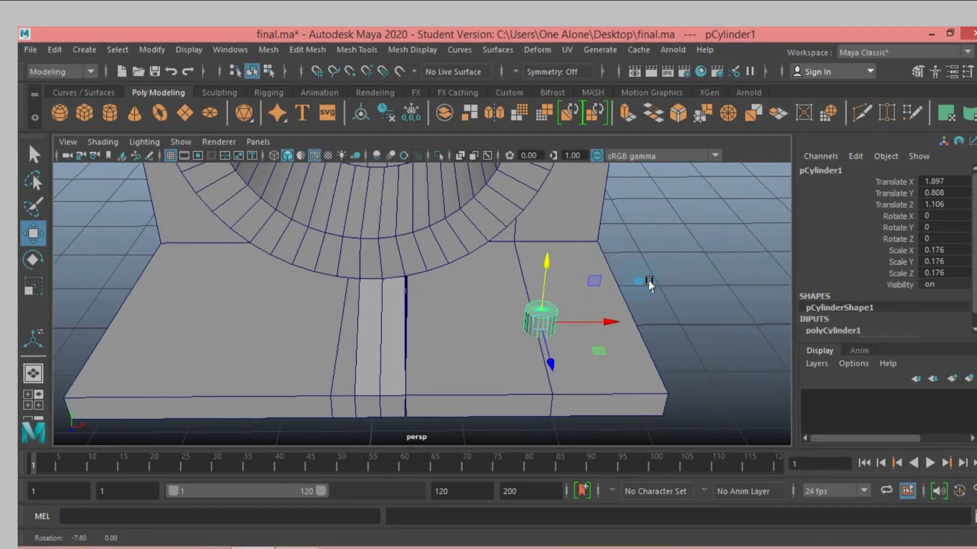
Duplicate the cylinder and move the copy to the left half of the base at X -1.975.
key("ctrl+d")
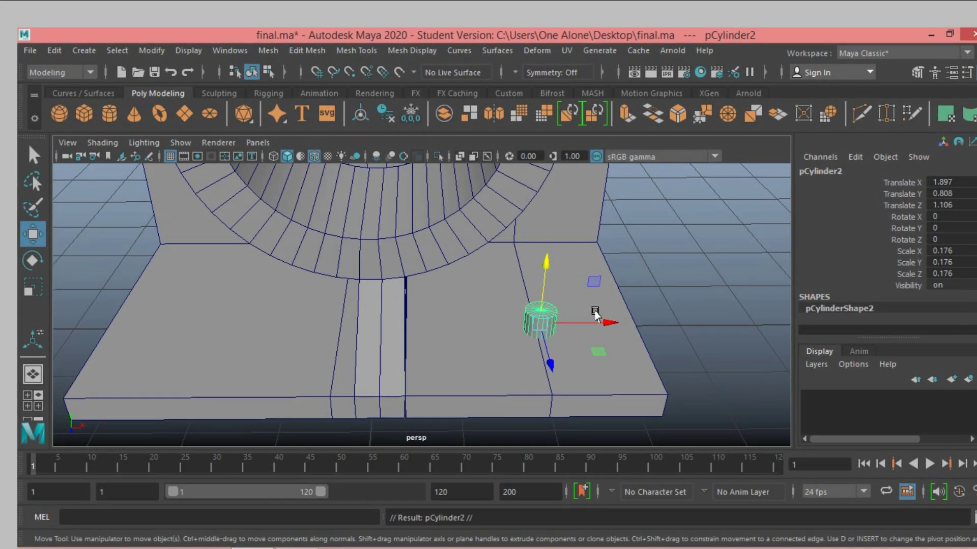
left_click_drag(608, 322, 371, 354)
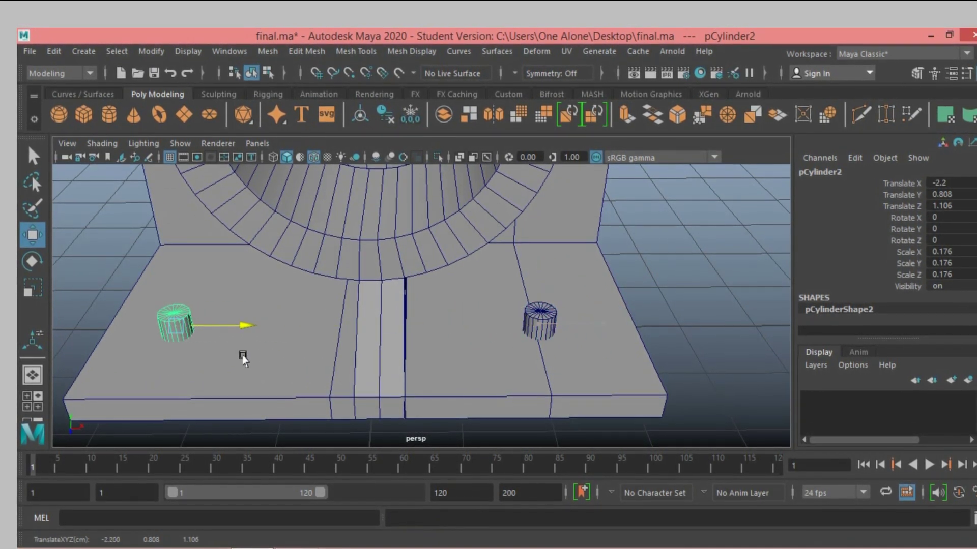
middle_click_drag(242, 358, 262, 359)
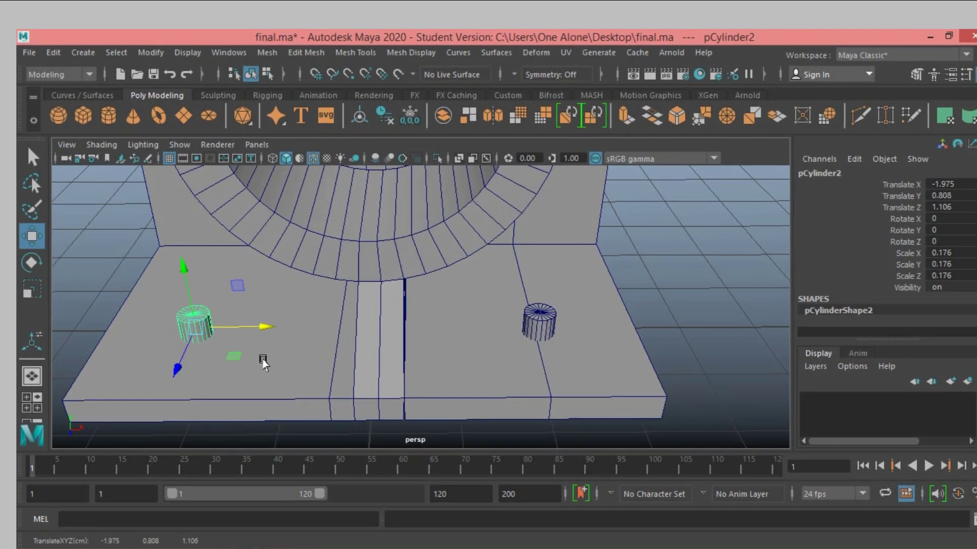
left_click(268, 394)
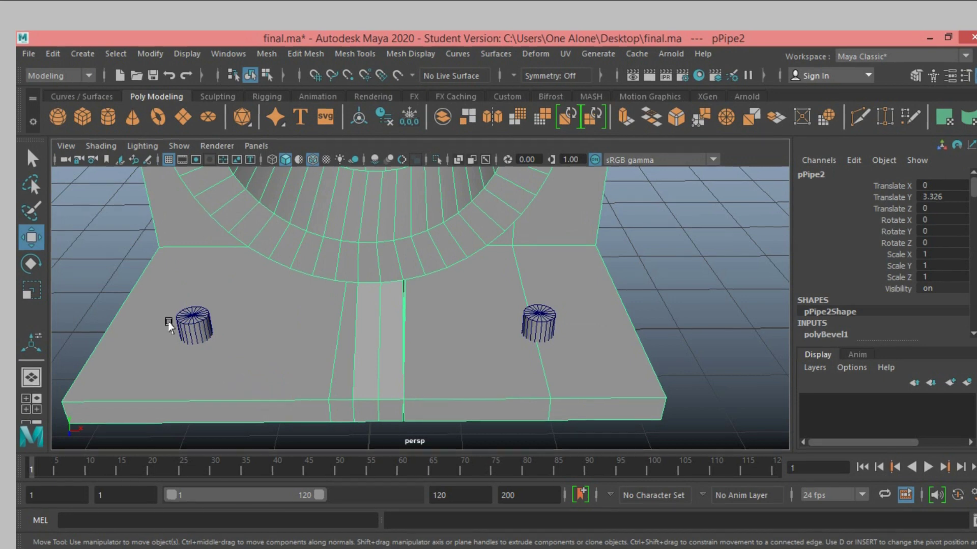
Use Boolean Difference to subtract the left, then the right cylinder from base pPipe4.
left_click(185, 325)
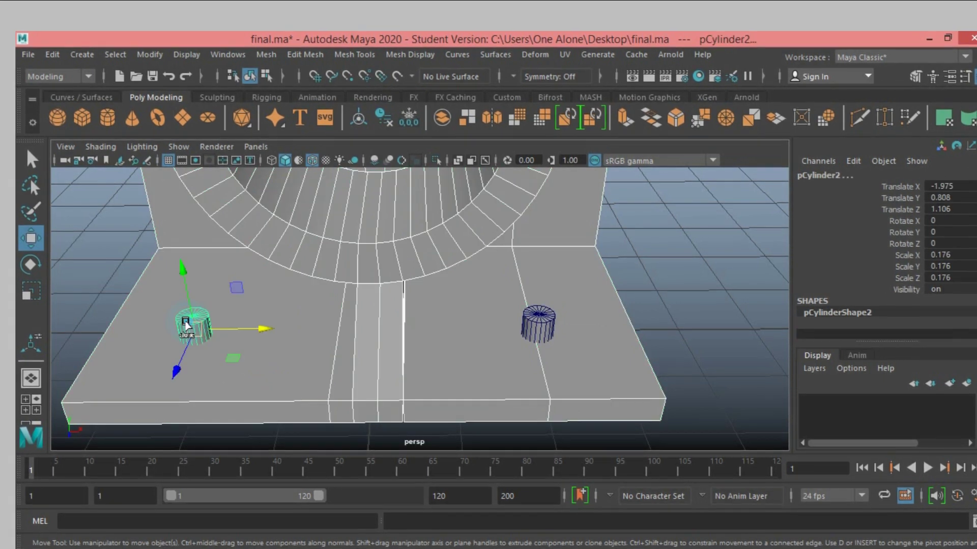
left_click(266, 56)
mouse_move(295, 92)
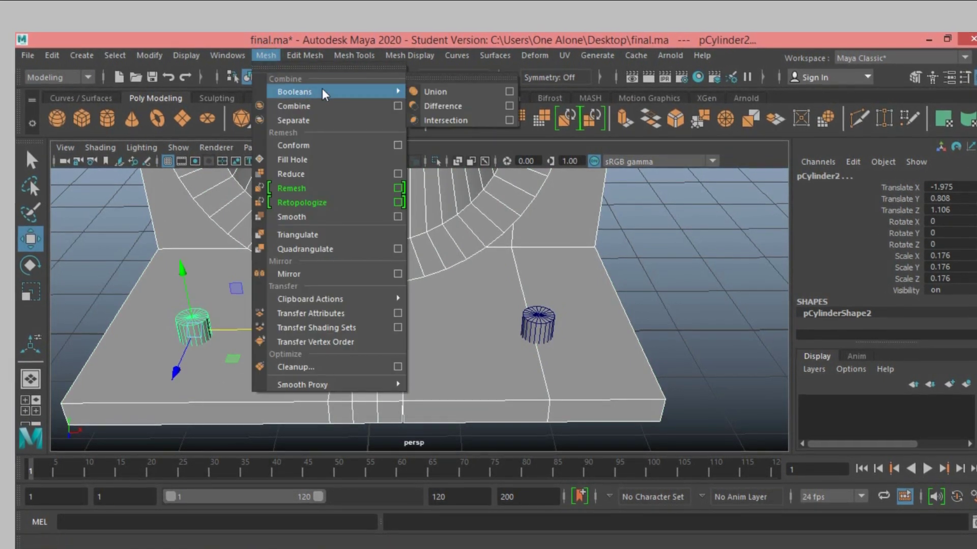
left_click(450, 107)
left_click(533, 319)
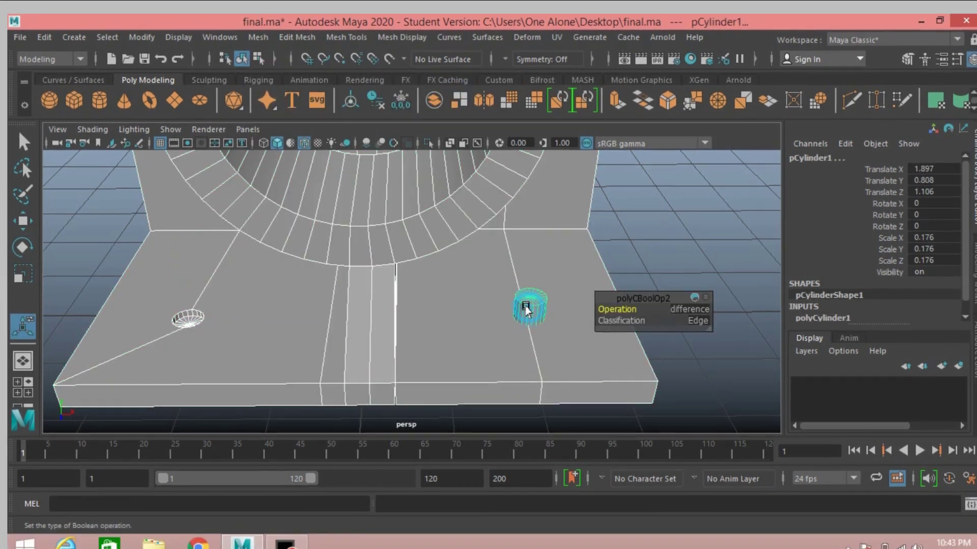
left_click(265, 56)
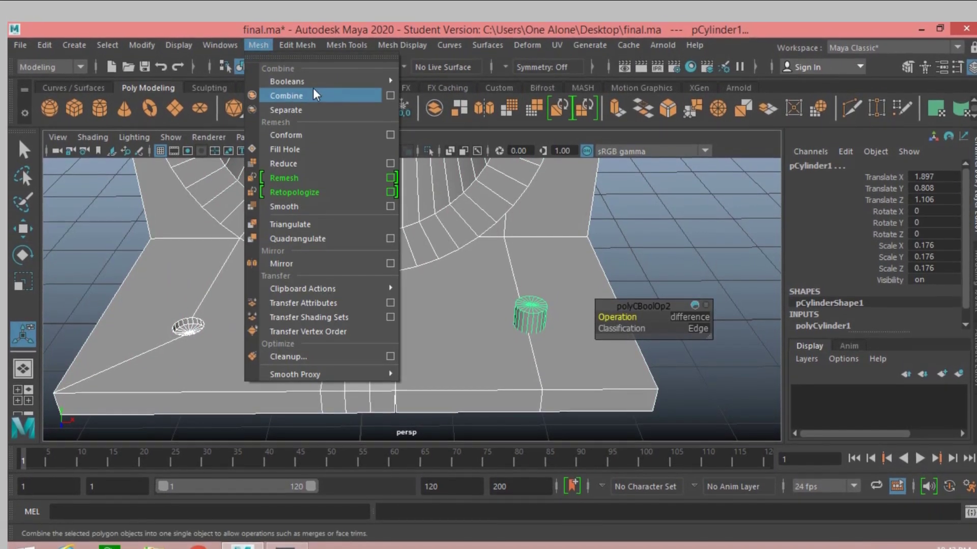
mouse_move(287, 81)
left_click(429, 102)
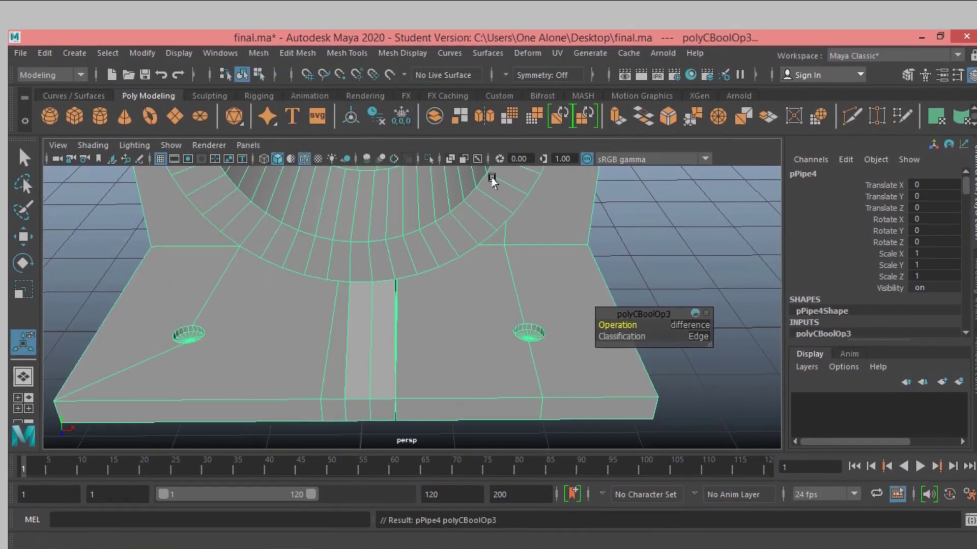